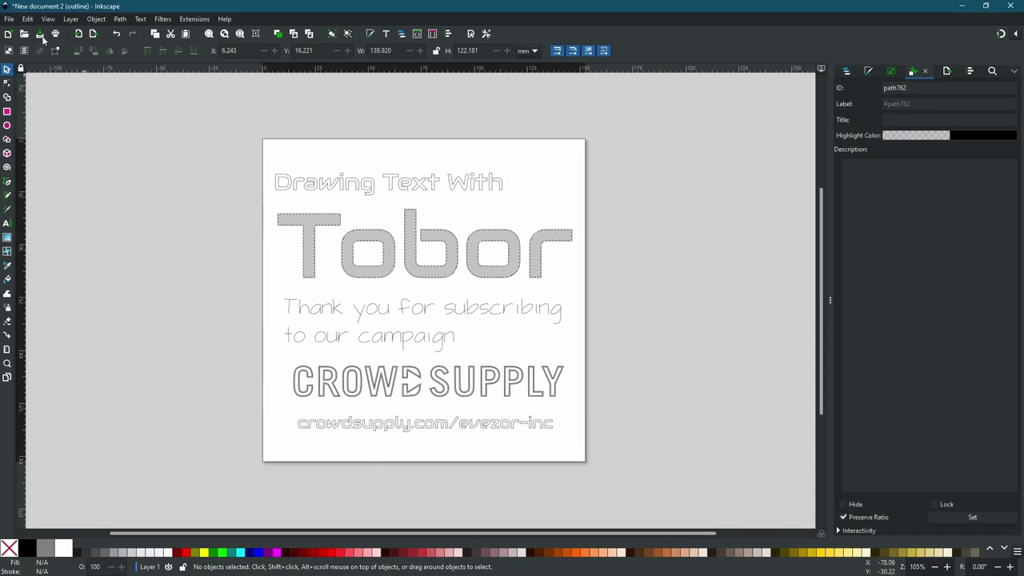
pyautogui.click(9, 20)
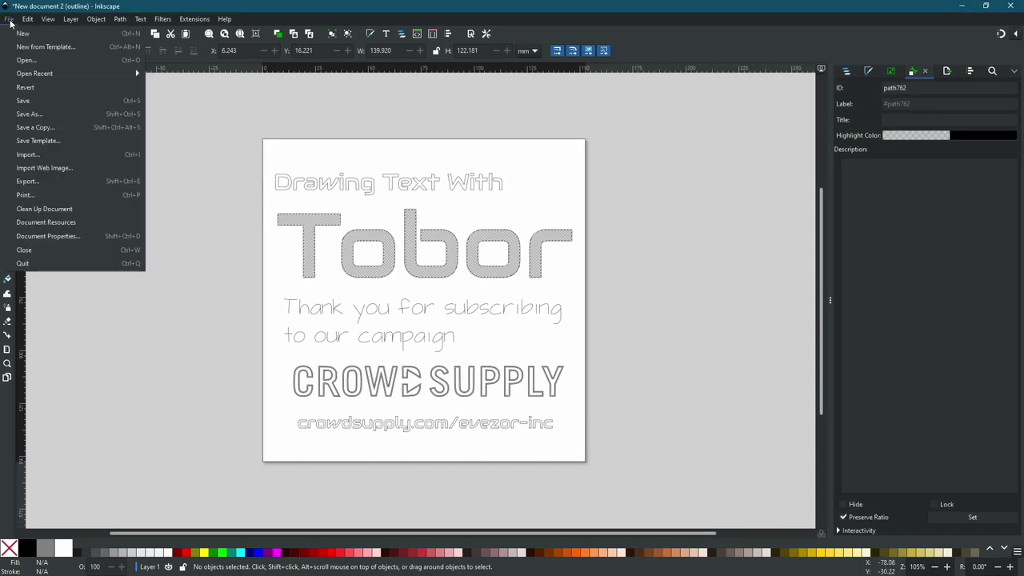
pyautogui.click(50, 235)
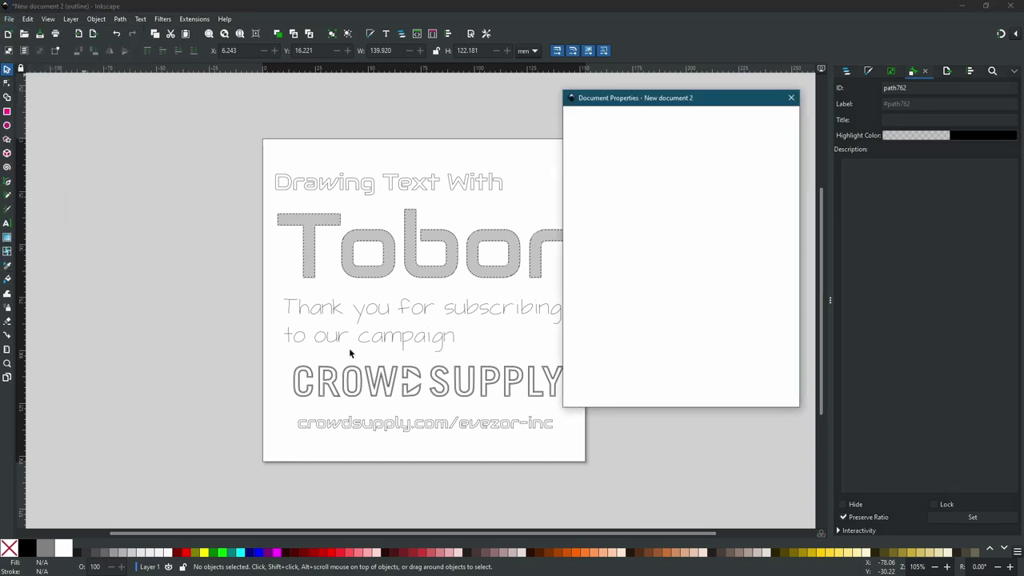
pyautogui.click(790, 98)
# - Create a new document and set its page size to 6 in wide by 6 in high
pyautogui.hotkey('ctrl', 'n')
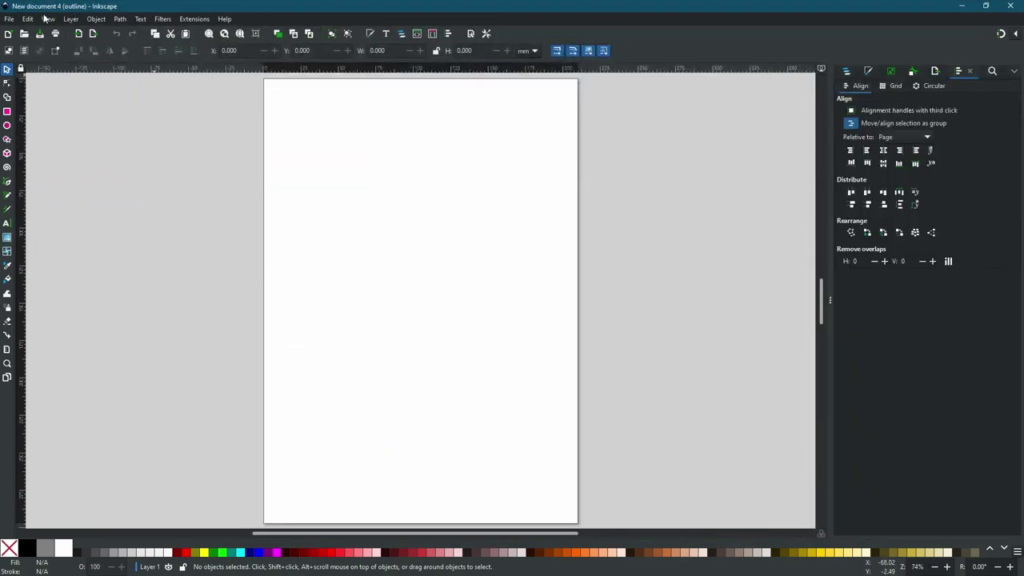
pyautogui.click(11, 19)
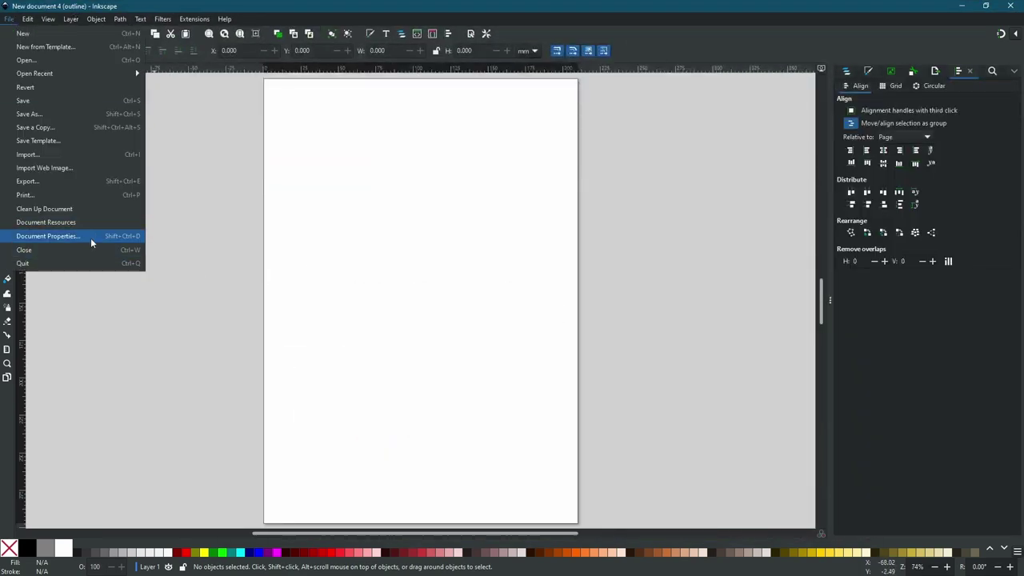
pyautogui.click(90, 237)
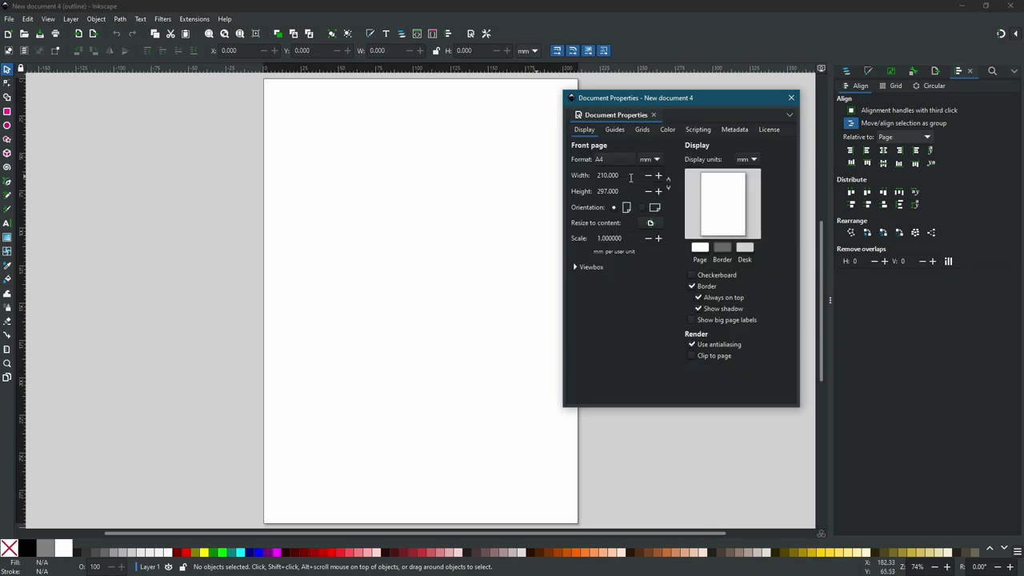
pyautogui.click(649, 159)
pyautogui.click(655, 115)
pyautogui.doubleClick(630, 174)
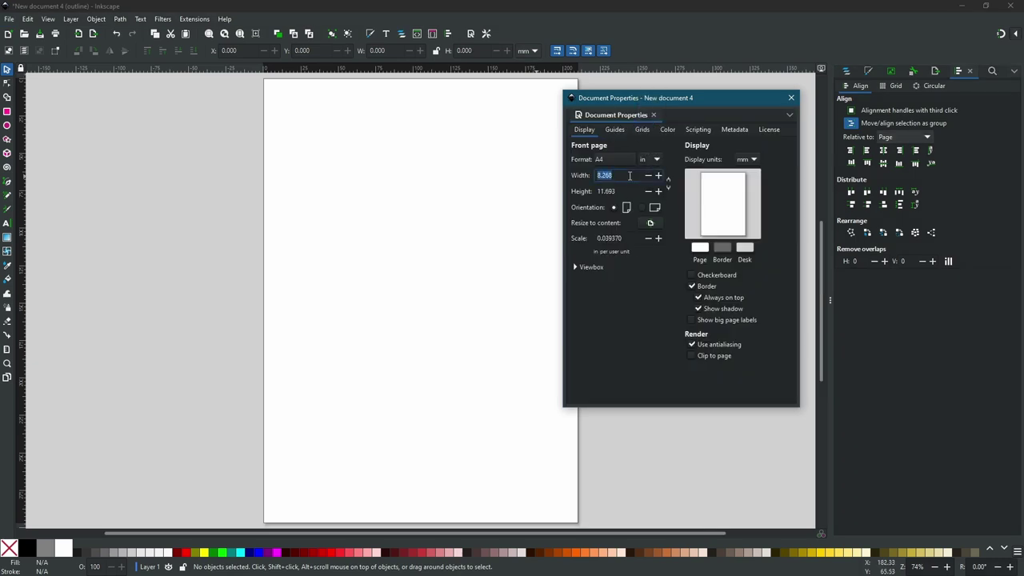
pyautogui.write('6')
pyautogui.press('Tab')
pyautogui.write('6')
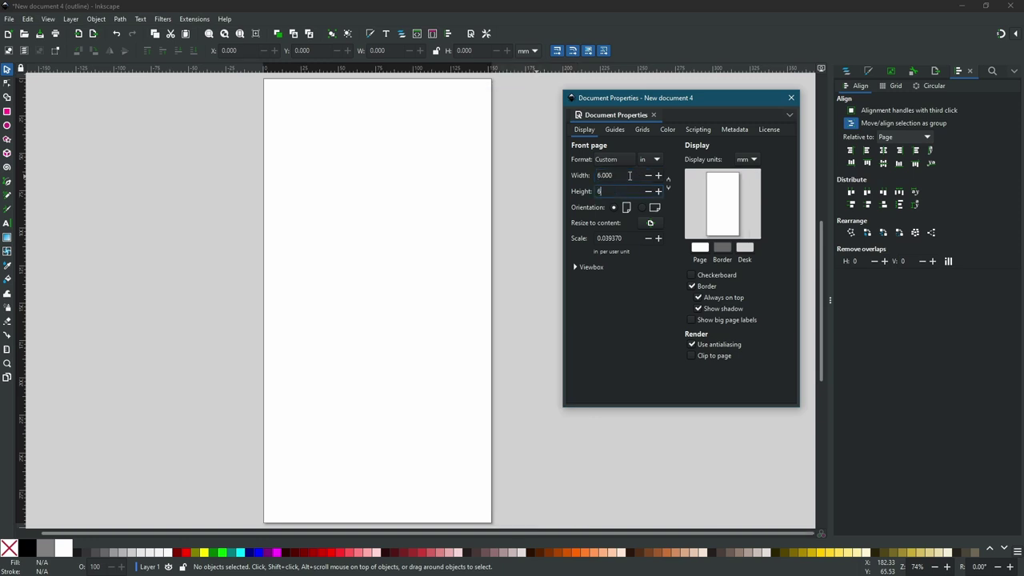
pyautogui.press('Tab')
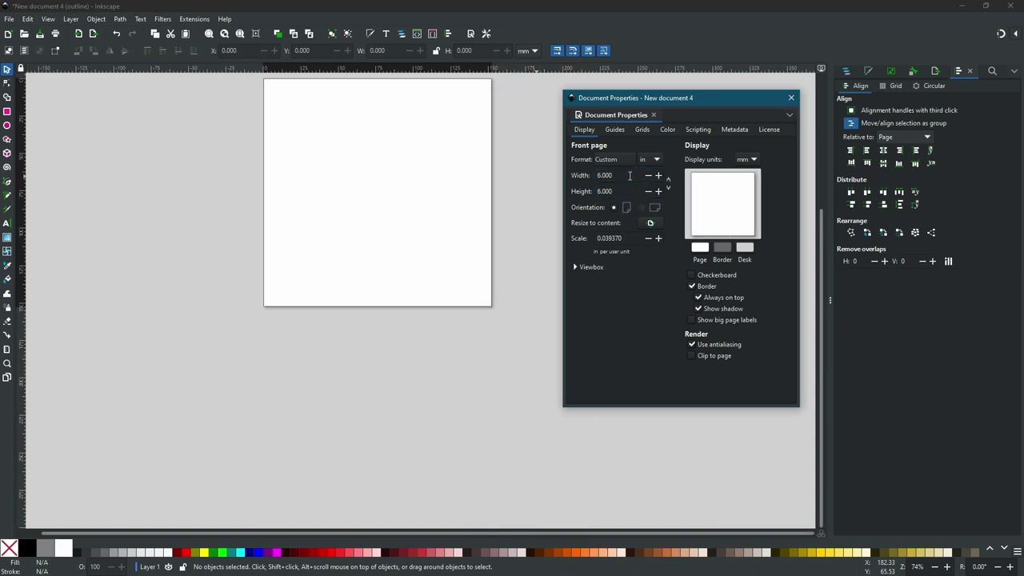
pyautogui.click(791, 98)
# - Add the text line "Drawing Text With" near the top of the page
pyautogui.moveTo(382, 192); pyautogui.dragTo(398, 275)
pyautogui.keyDown('ctrl'); pyautogui.scroll(2, 421, 276); pyautogui.keyUp('ctrl')
pyautogui.keyDown('ctrl'); pyautogui.scroll(-1, 422, 276); pyautogui.keyUp('ctrl')
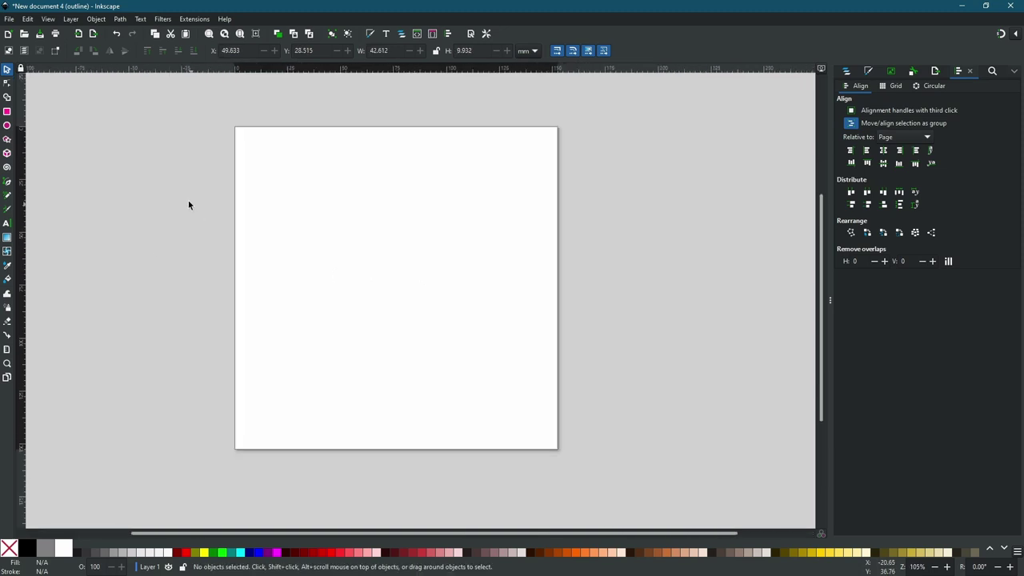
pyautogui.click(8, 224)
pyautogui.click(281, 183)
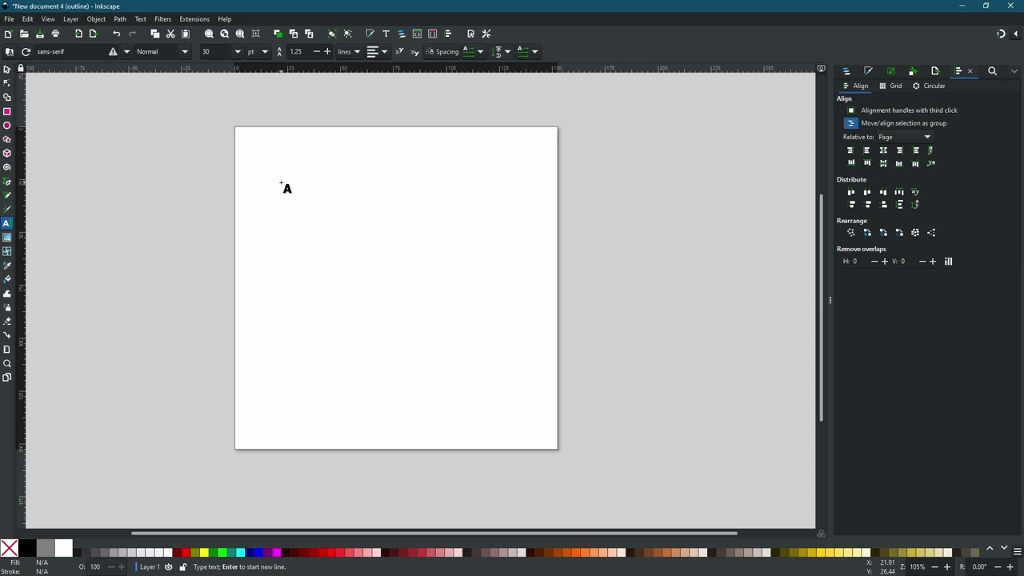
pyautogui.write('Dwa')
pyautogui.press('BackSpace')
pyautogui.press('BackSpace')
pyautogui.write('rawing T')
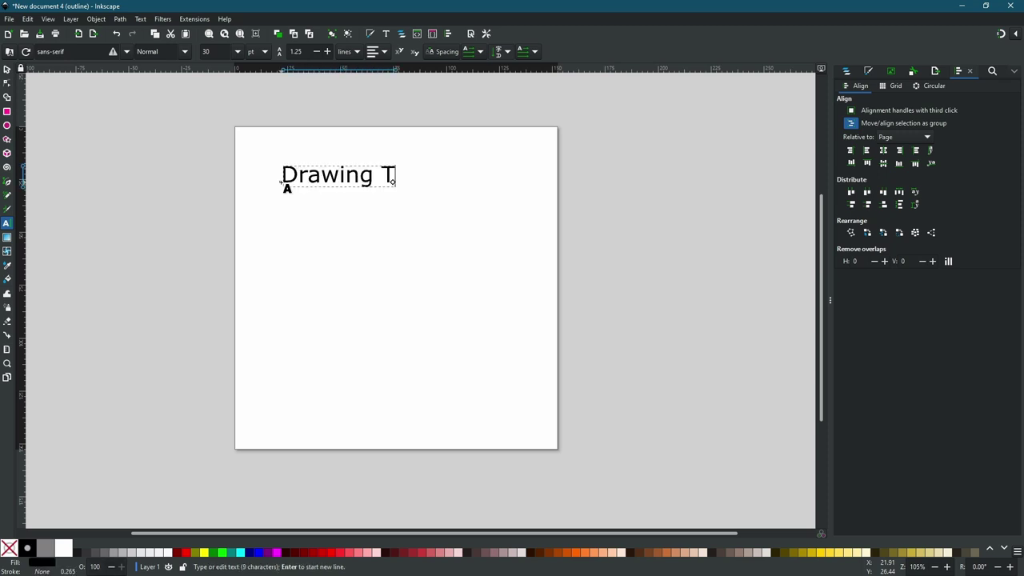
pyautogui.write('ext With')
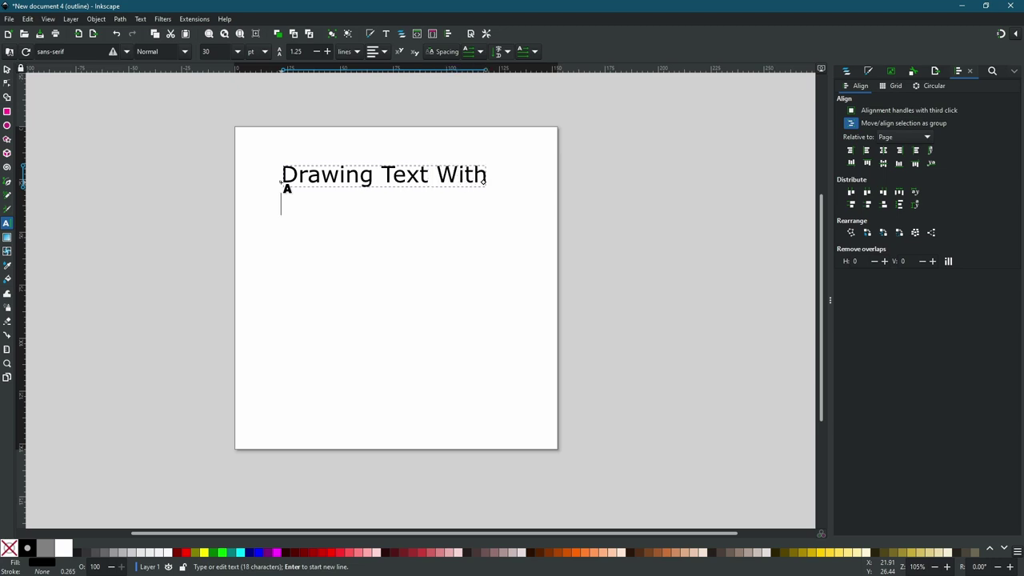
# - Set the "Drawing Text With" line in the Audiowide font and move it to about X 11 mm, Y 19 mm
pyautogui.scroll(3, 398, 162)
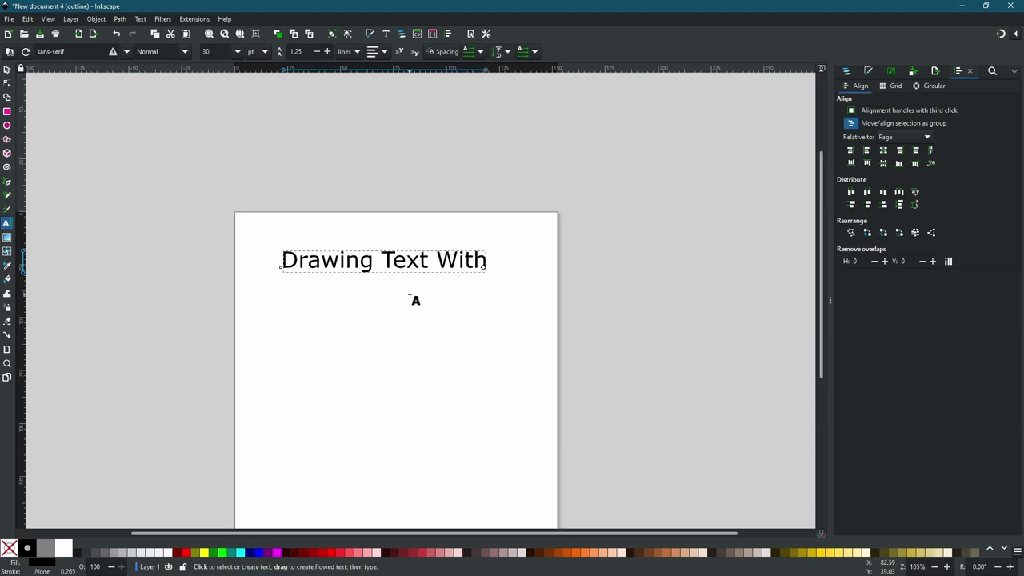
pyautogui.press('Return')
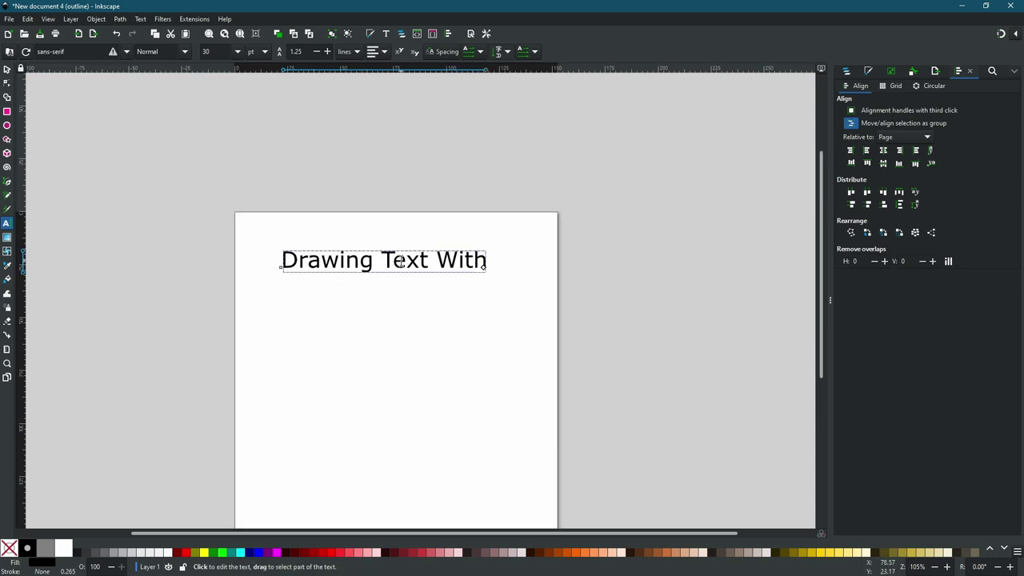
pyautogui.hotkey('ctrl', 'a')
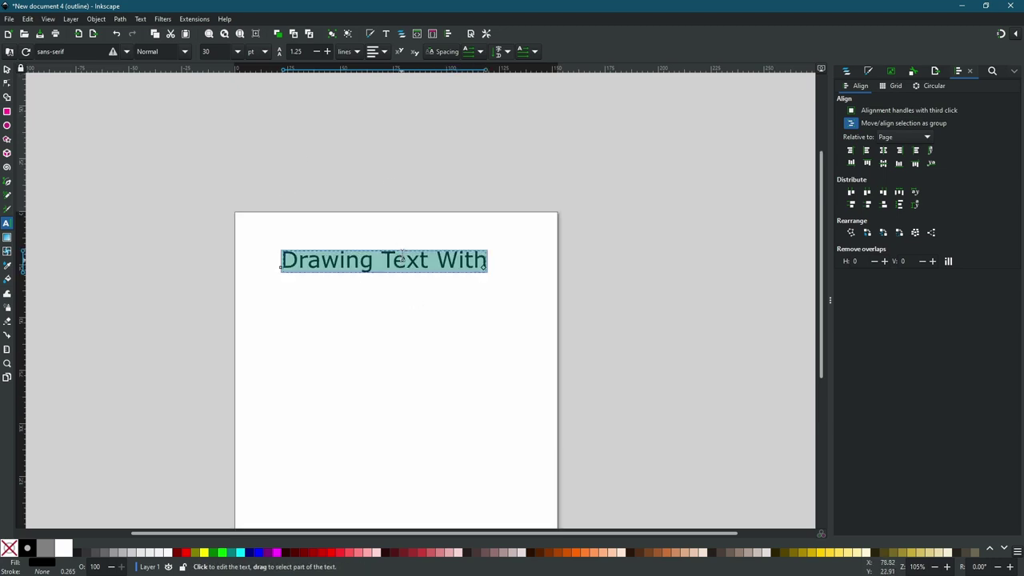
pyautogui.click(124, 51)
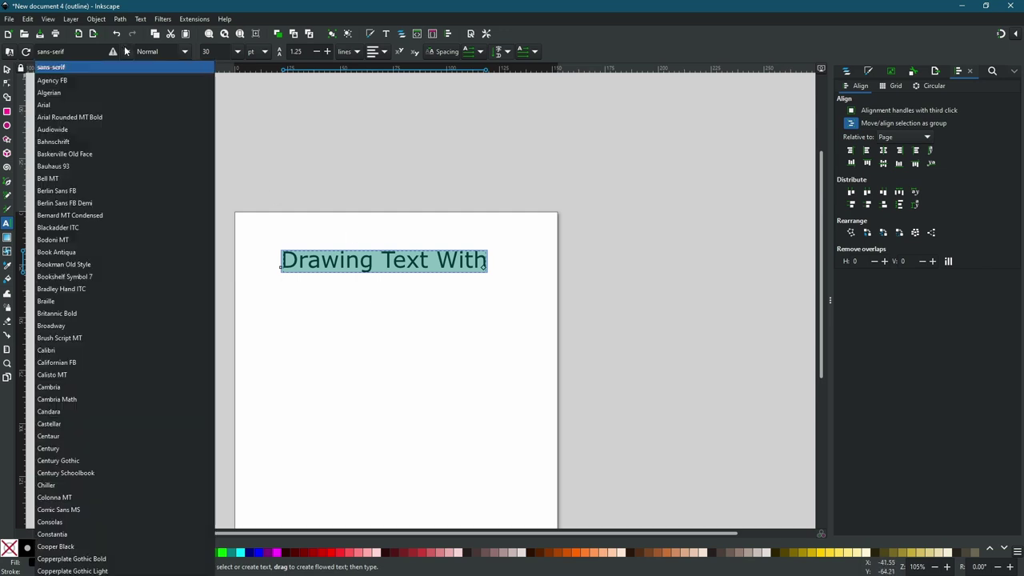
pyautogui.click(103, 130)
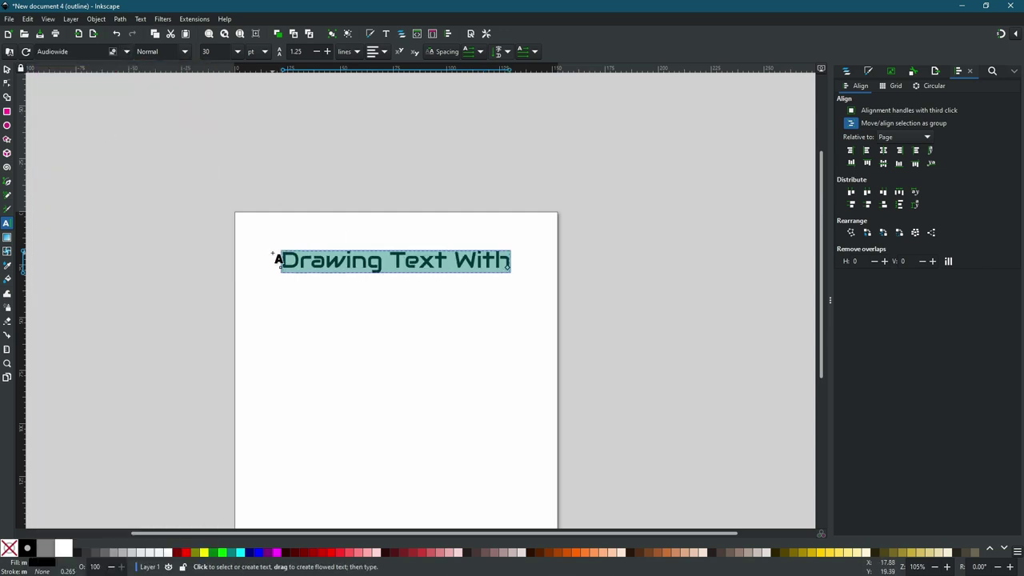
pyautogui.press('Escape')
pyautogui.press('s')
pyautogui.moveTo(342, 266); pyautogui.dragTo(318, 270)
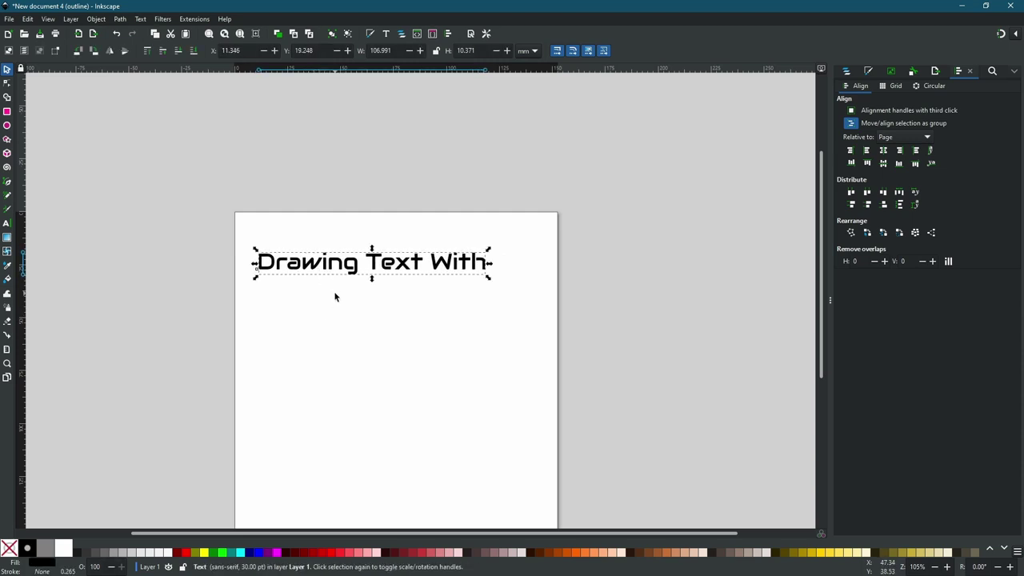
# - Duplicate the "Drawing Text With" line, place the copy below it and replace its text with "Tobor"
pyautogui.hotkey('ctrl', 'd')
pyautogui.moveTo(352, 268)
pyautogui.mouseDown()
pyautogui.moveTo(413, 349)
pyautogui.moveTo(400, 331)
pyautogui.moveTo(379, 336)
pyautogui.mouseUp()
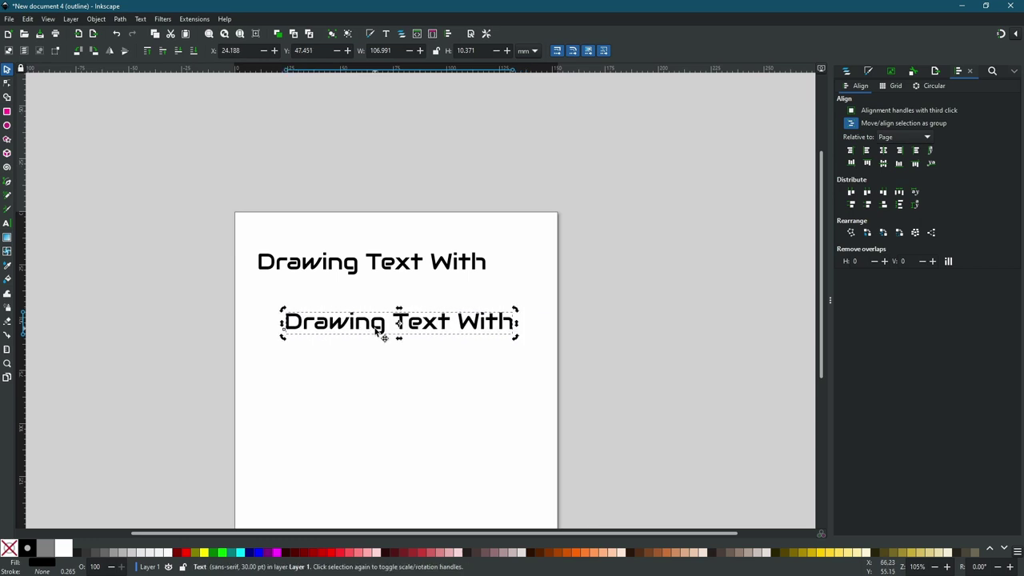
pyautogui.tripleClick(380, 334)
pyautogui.write('T')
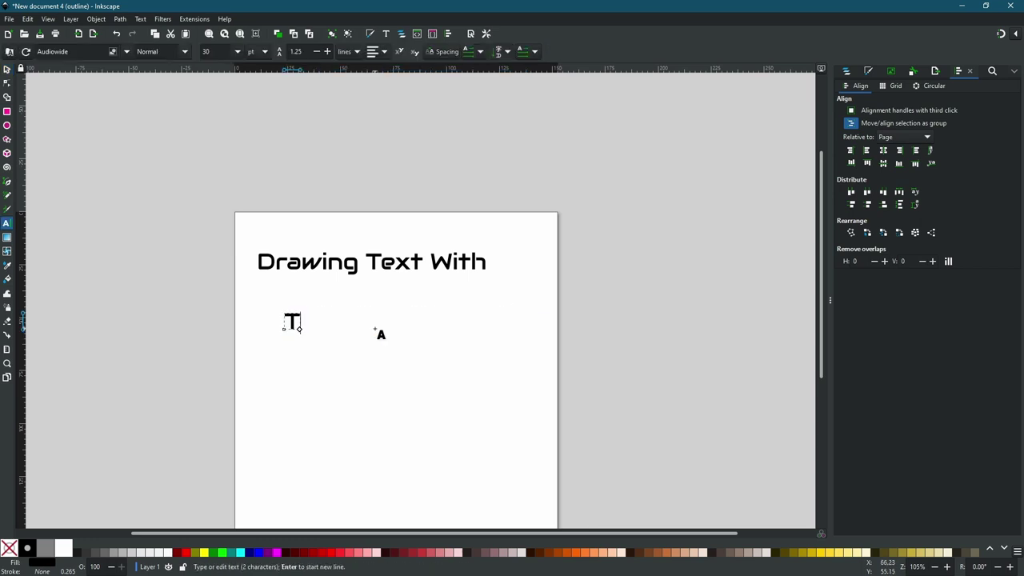
pyautogui.write('obor')
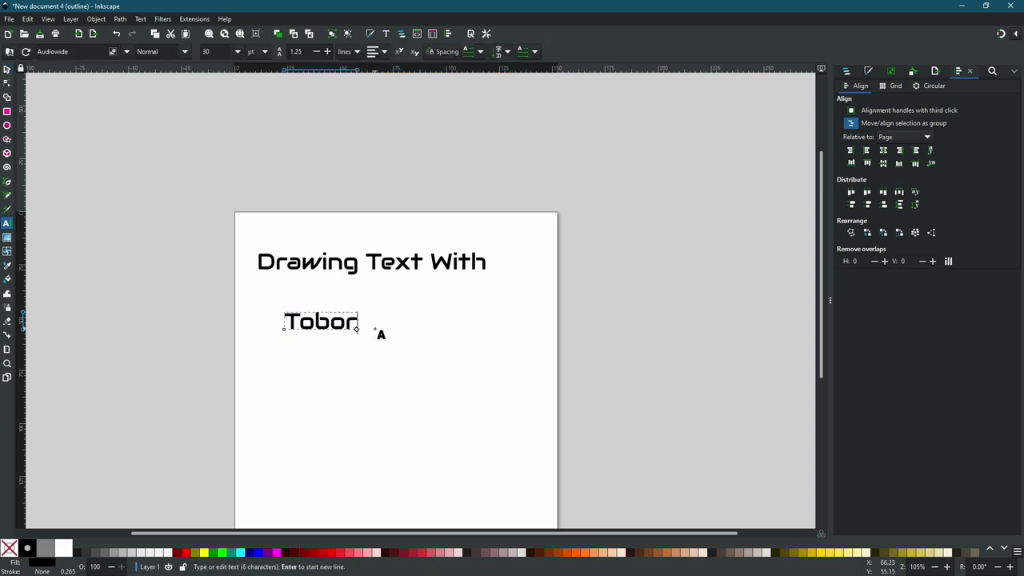
pyautogui.scroll(1, 381, 336)
pyautogui.scroll(-2, 384, 352)
pyautogui.press('Escape')
pyautogui.press('s')
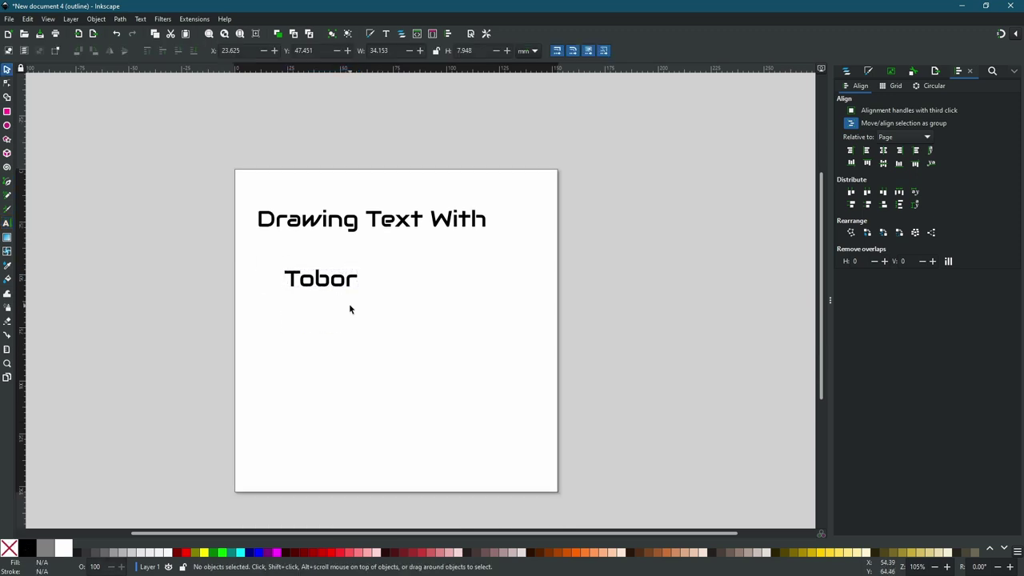
# - Enlarge "Tobor" to about 143 by 33 mm and arrange it under the heading with their left edges roughly aligned near the page's left edge
pyautogui.moveTo(341, 284); pyautogui.dragTo(535, 246)
pyautogui.moveTo(434, 299); pyautogui.dragTo(444, 290)
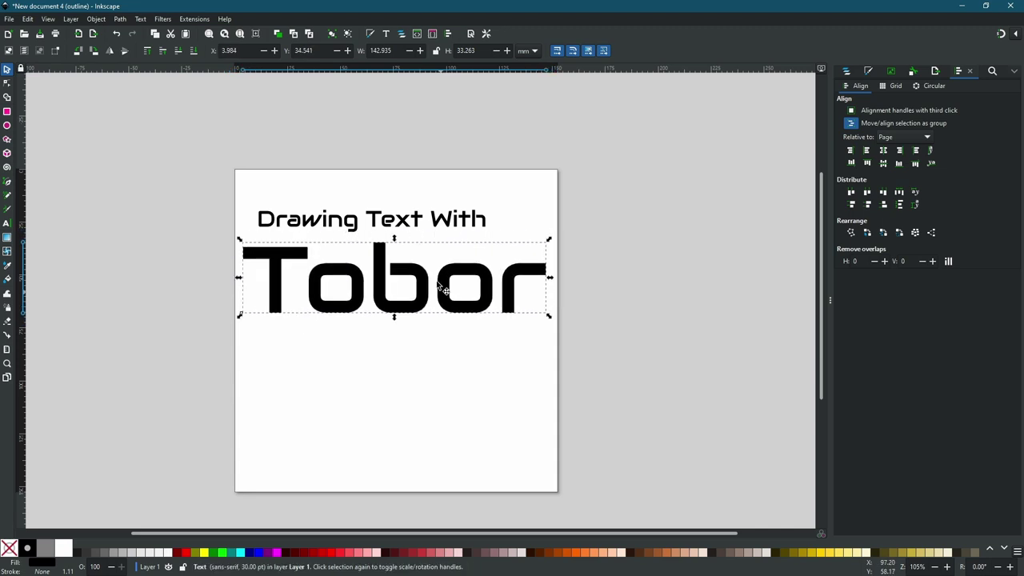
pyautogui.moveTo(416, 228); pyautogui.dragTo(406, 217)
pyautogui.moveTo(411, 274); pyautogui.dragTo(411, 265)
pyautogui.click(144, 368)
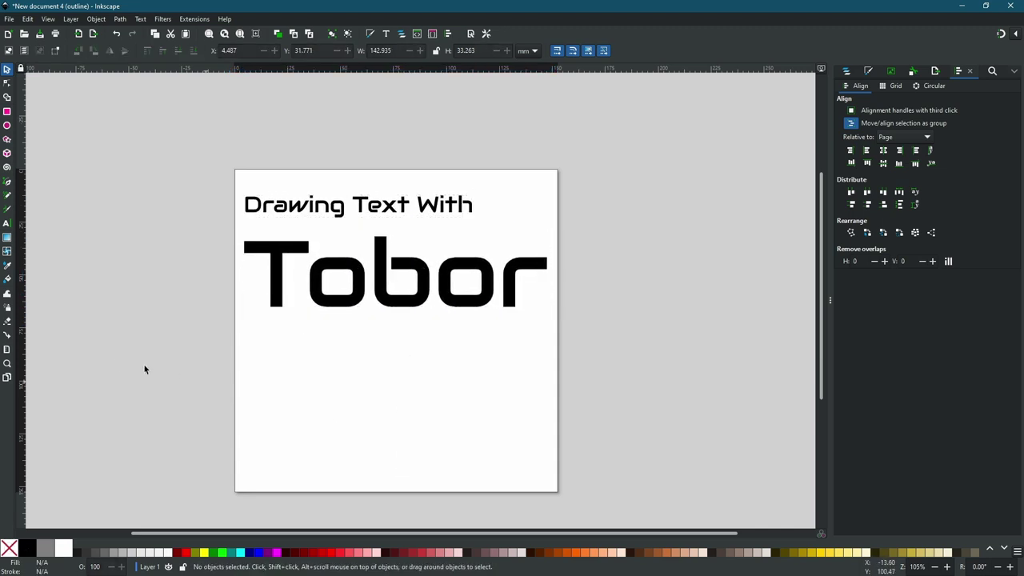
# - Duplicate the "Drawing Text With" heading, place the copy near the page's bottom edge and replace its text with "crowdsupply.com/evezor-inc"
pyautogui.click(365, 212)
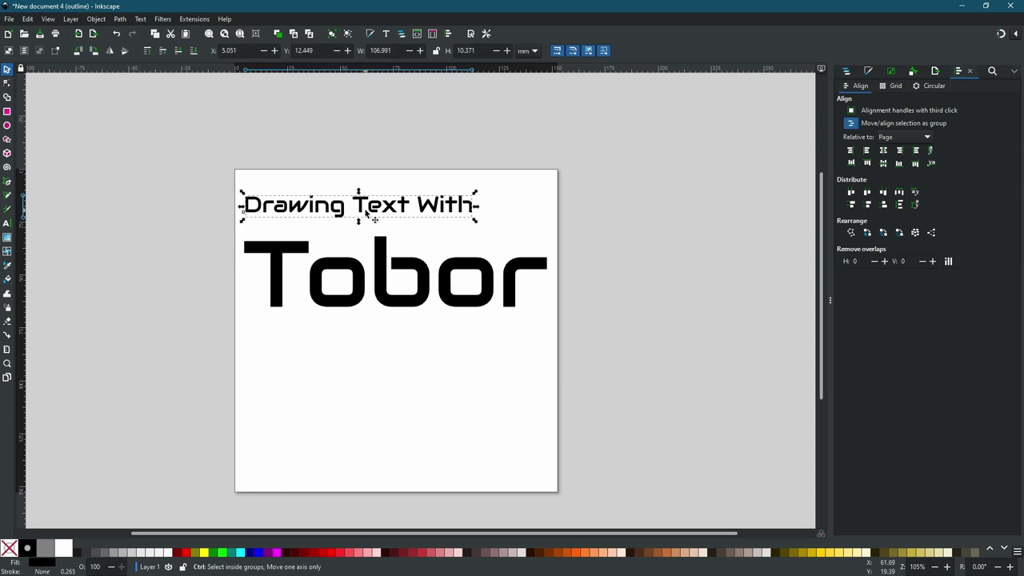
pyautogui.hotkey('ctrl', 'd')
pyautogui.moveTo(366, 210); pyautogui.dragTo(396, 468)
pyautogui.doubleClick(402, 464)
pyautogui.hotkey('ctrl', 'a')
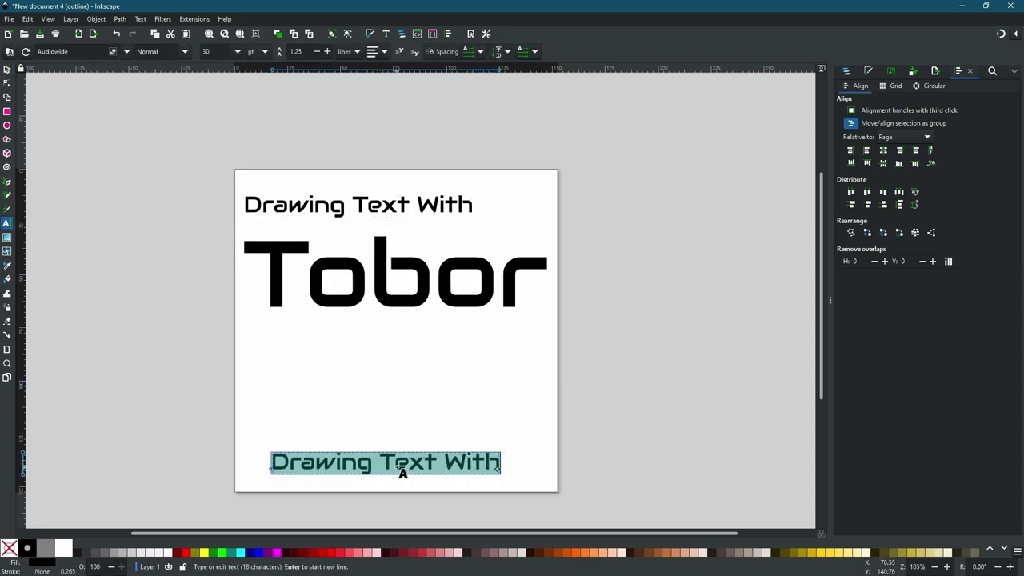
pyautogui.write('crowds')
pyautogui.press('BackSpace')
pyautogui.write('dsuppl')
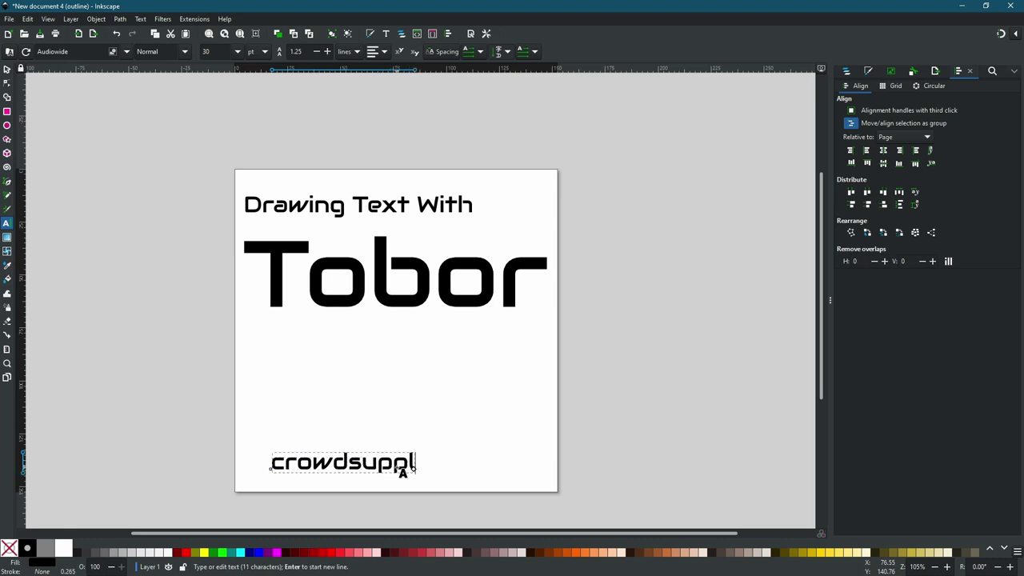
pyautogui.write('y.com/eve')
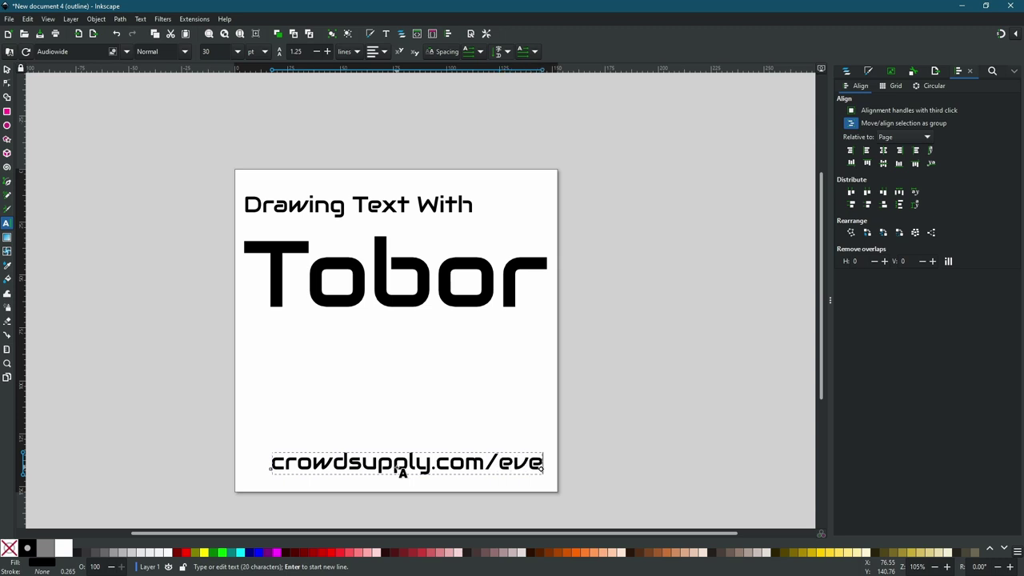
pyautogui.write('zor')
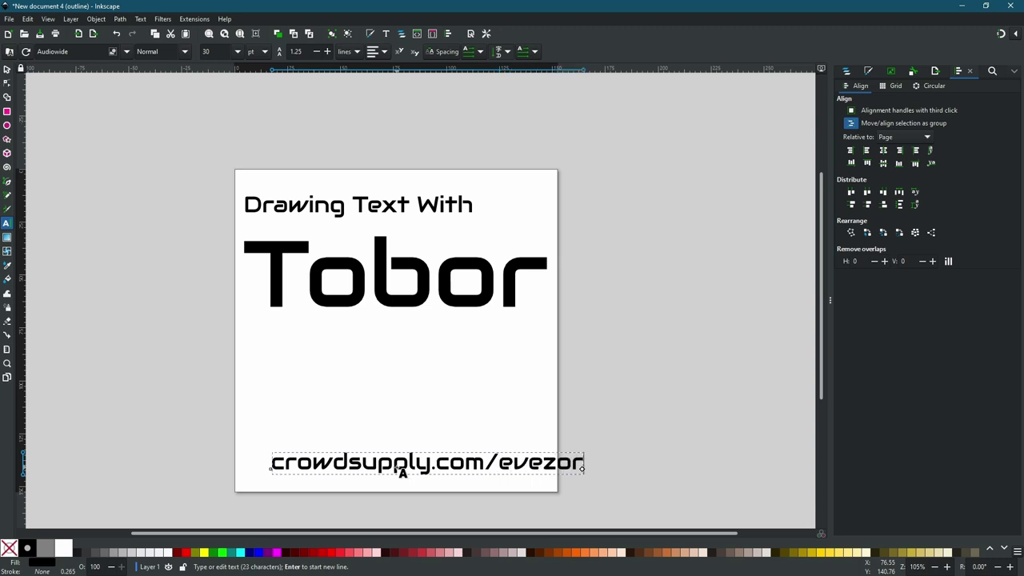
pyautogui.write('-inc')
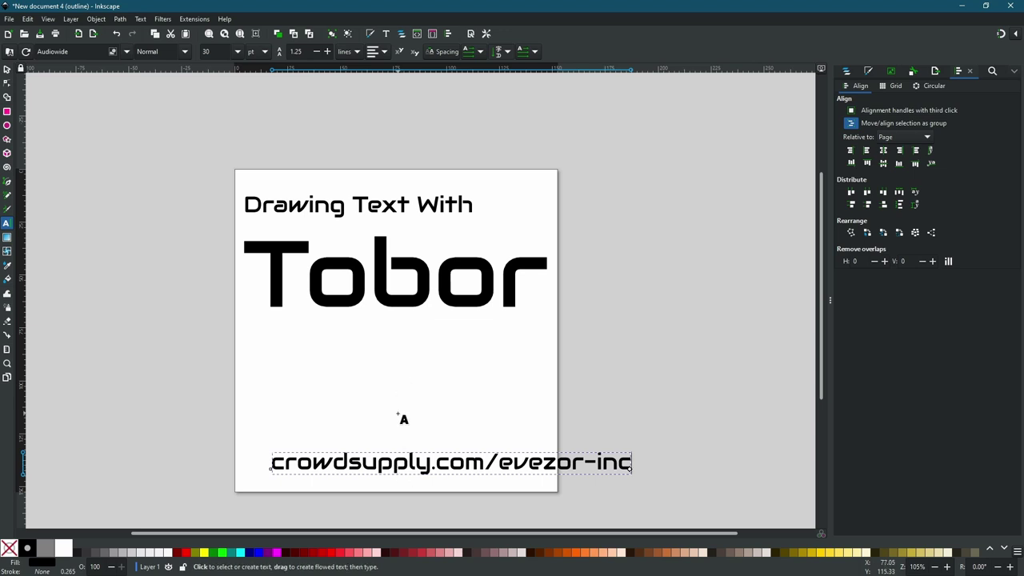
pyautogui.press('Escape')
pyautogui.press('s')
# - Shrink the web address line proportionally to about 117 by 7 mm so it fits within the page width
pyautogui.click(470, 463)
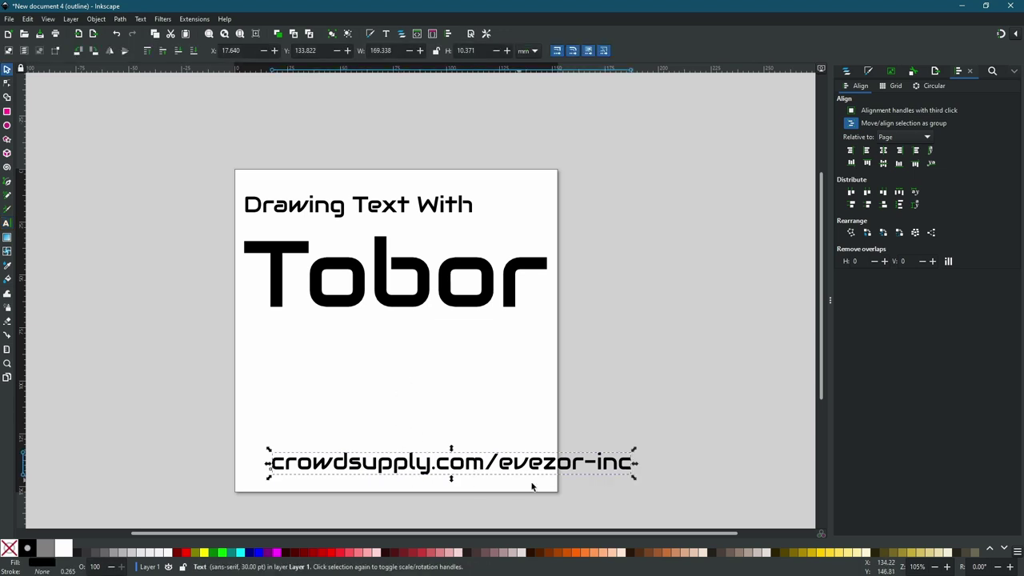
pyautogui.moveTo(635, 478); pyautogui.dragTo(469, 473)
pyautogui.click(434, 429)
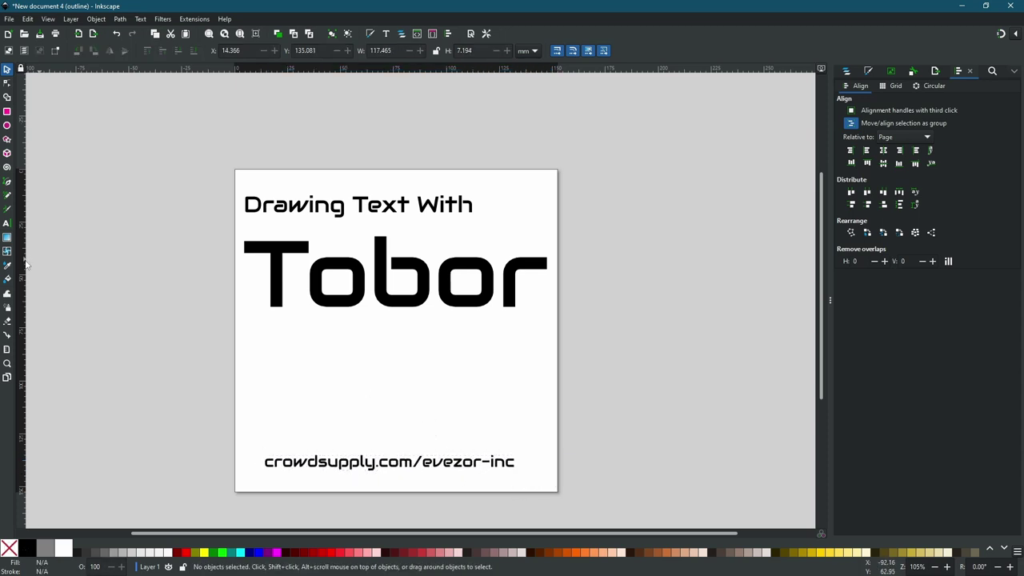
# - Paste the two-line text "Thank you for subscribing to our campaign" as a new text object below "Tobor"
pyautogui.click(6, 224)
pyautogui.click(264, 344)
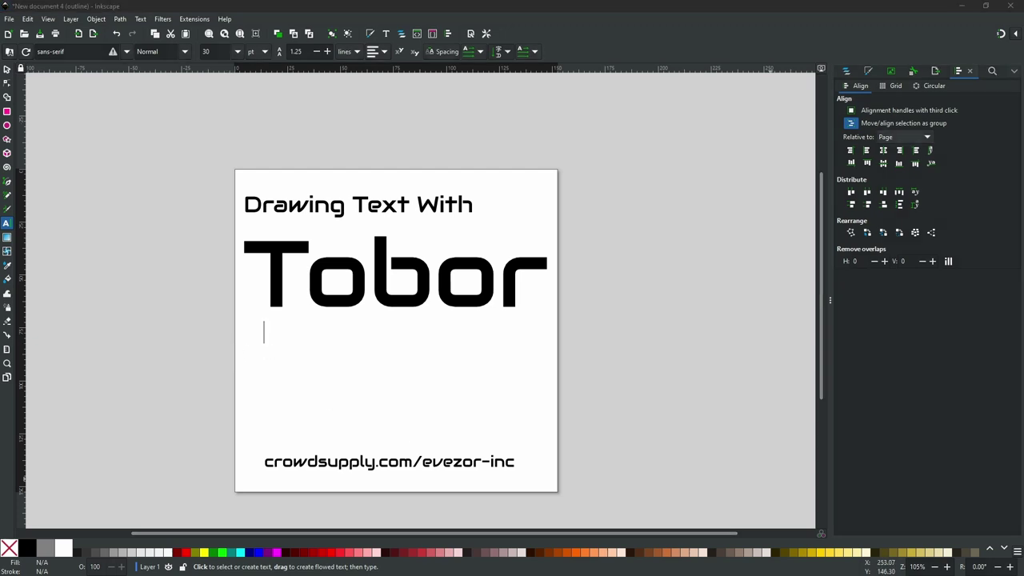
pyautogui.click(286, 347)
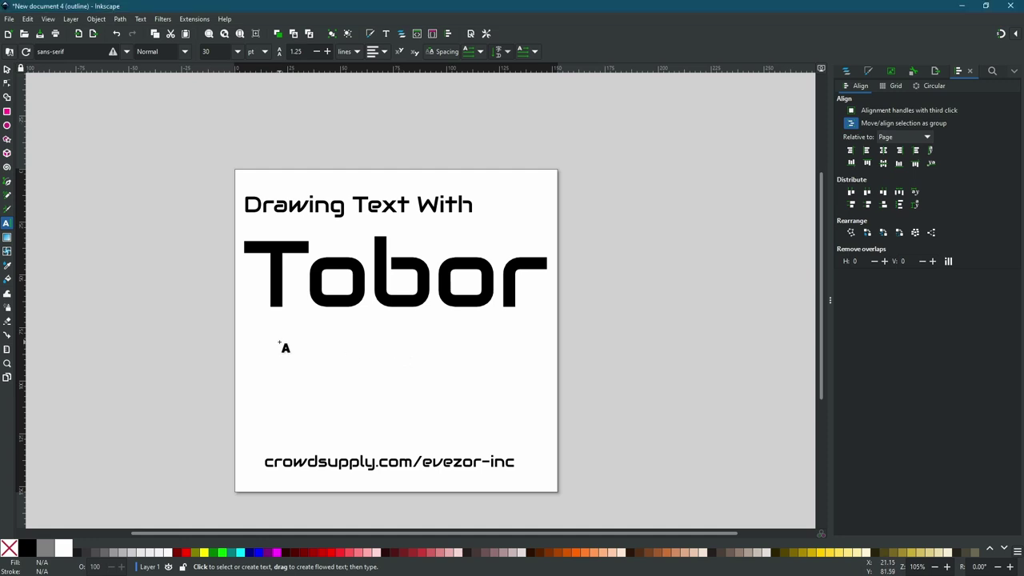
pyautogui.hotkey('ctrl', 'v')
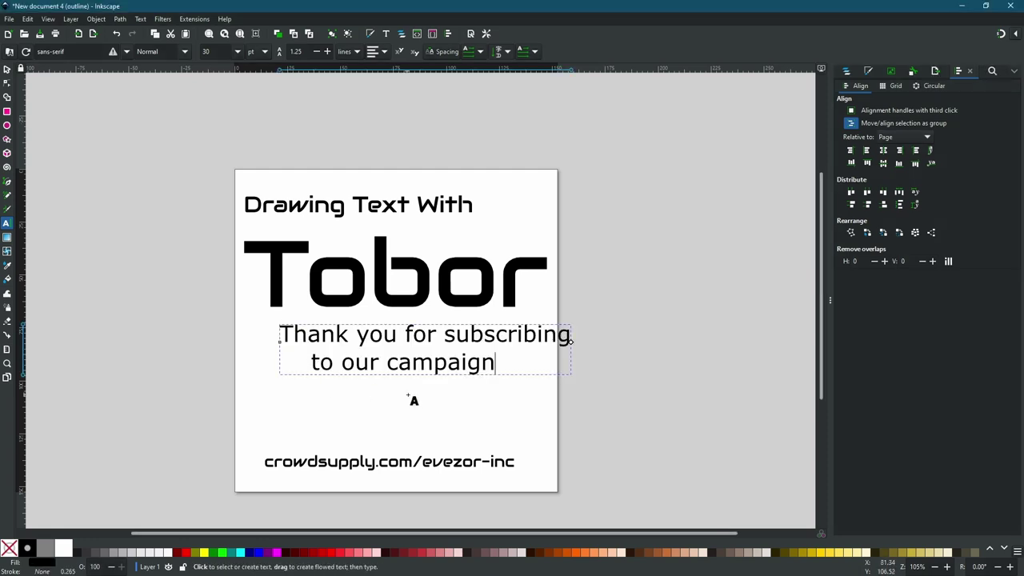
# - Move the thank-you message toward the page's left edge so both lines fit within the page below "Tobor"
pyautogui.press('Escape')
pyautogui.press('s')
pyautogui.moveTo(445, 364); pyautogui.dragTo(405, 370)
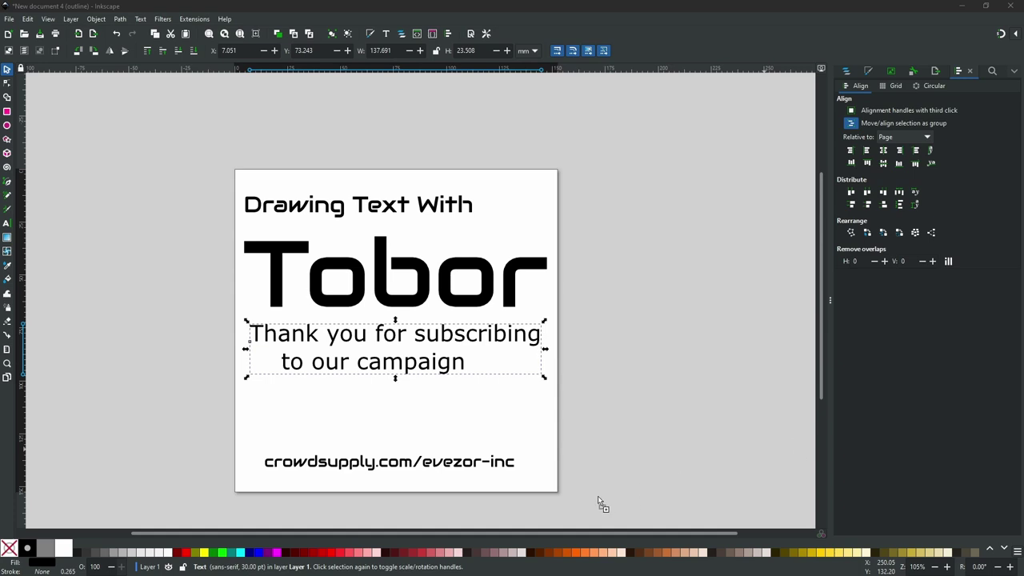
# - Paste the Crowd Supply logo image between the thank-you message and the web address, and set the display mode to Normal
pyautogui.hotkey('ctrl', 'v')
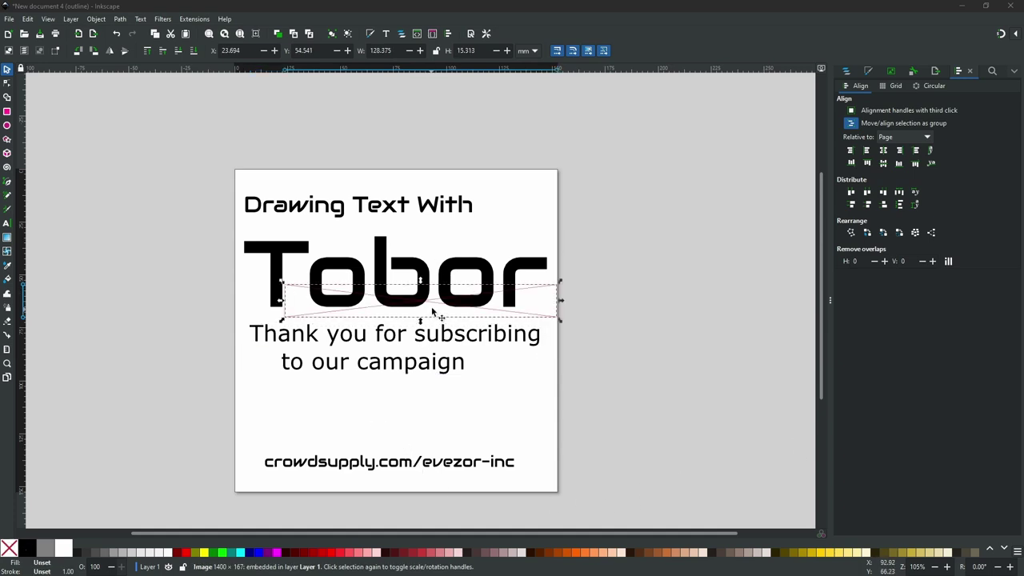
pyautogui.moveTo(438, 320); pyautogui.dragTo(412, 429)
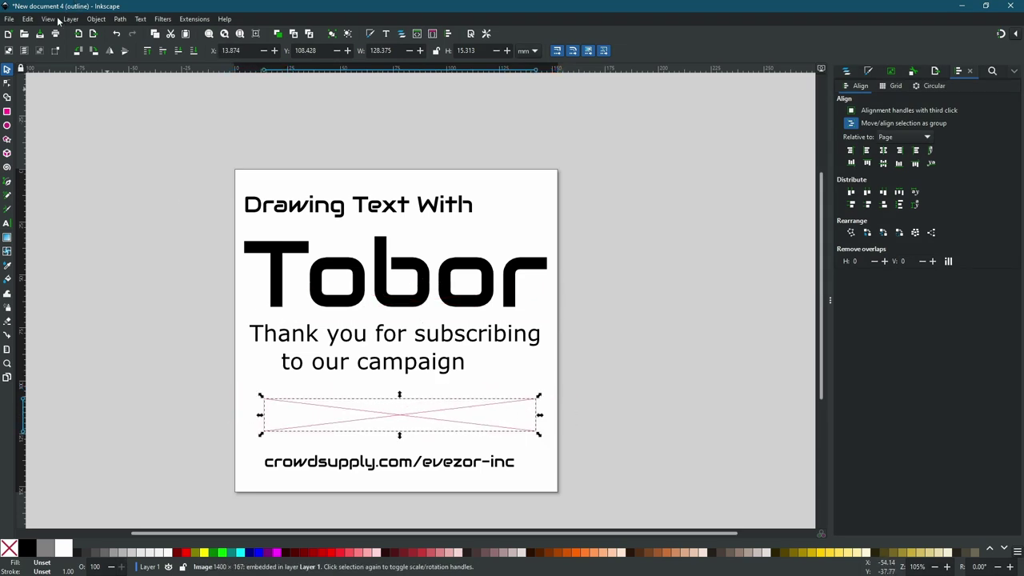
pyautogui.click(57, 19)
pyautogui.click(48, 18)
pyautogui.click(48, 18)
pyautogui.moveTo(80, 60)
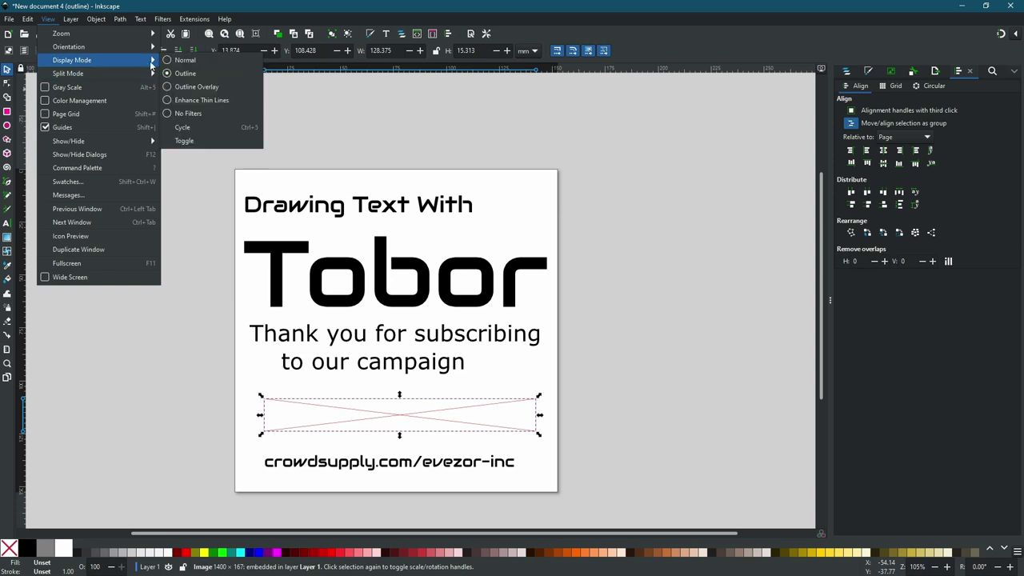
pyautogui.click(182, 60)
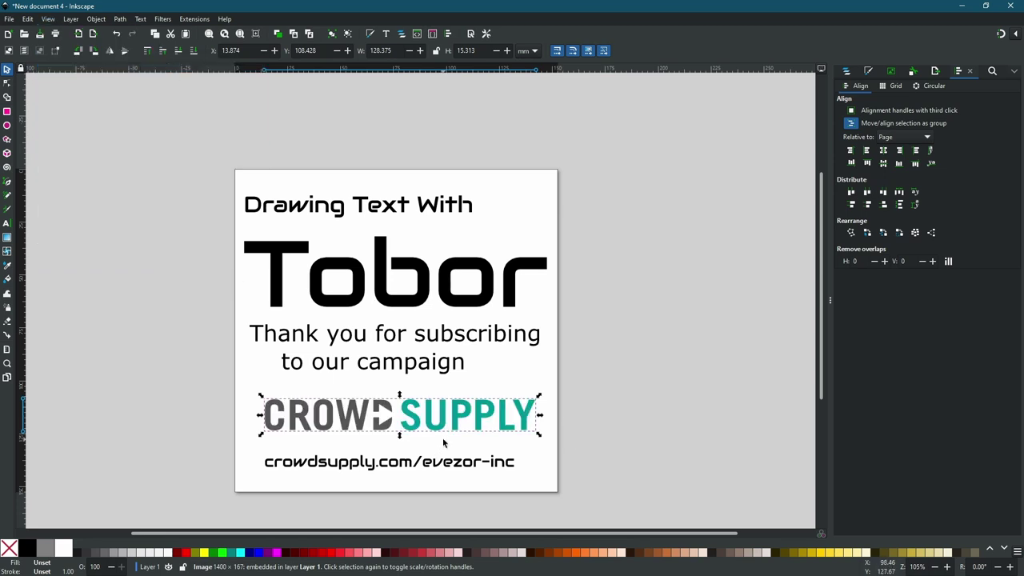
# - Enlarge the Crowd Supply logo proportionally to about 142 by 17 mm and position it across the page below the thank-you message
pyautogui.scroll(1, 443, 443)
pyautogui.moveTo(440, 433); pyautogui.dragTo(433, 427)
pyautogui.moveTo(577, 377); pyautogui.dragTo(597, 369)
pyautogui.press('Escape')
pyautogui.moveTo(507, 402); pyautogui.dragTo(511, 396)
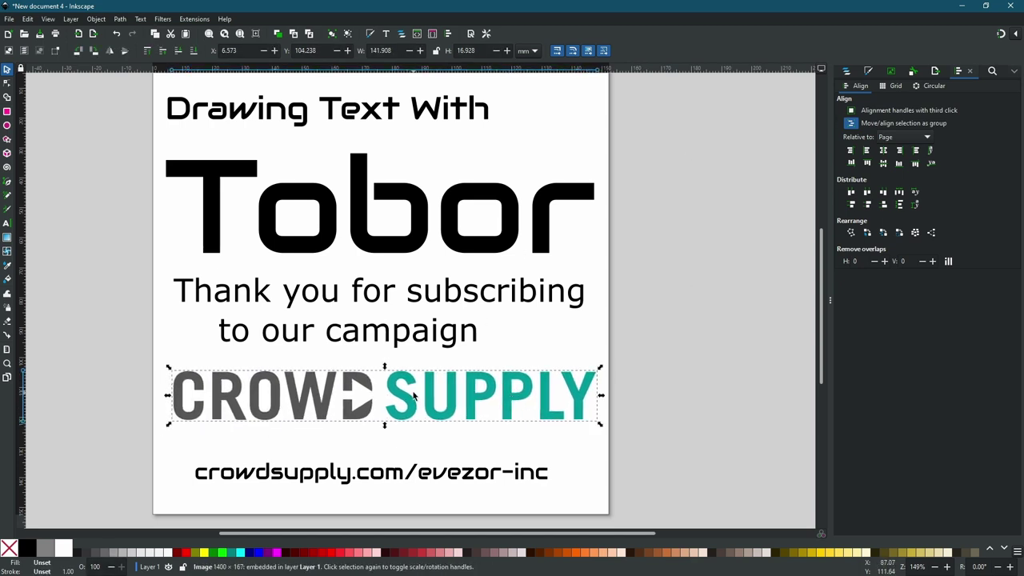
# - Trace the Crowd Supply logo into a vector path with a single-scan brightness cutoff at threshold 0.706
pyautogui.click(120, 19)
pyautogui.click(143, 64)
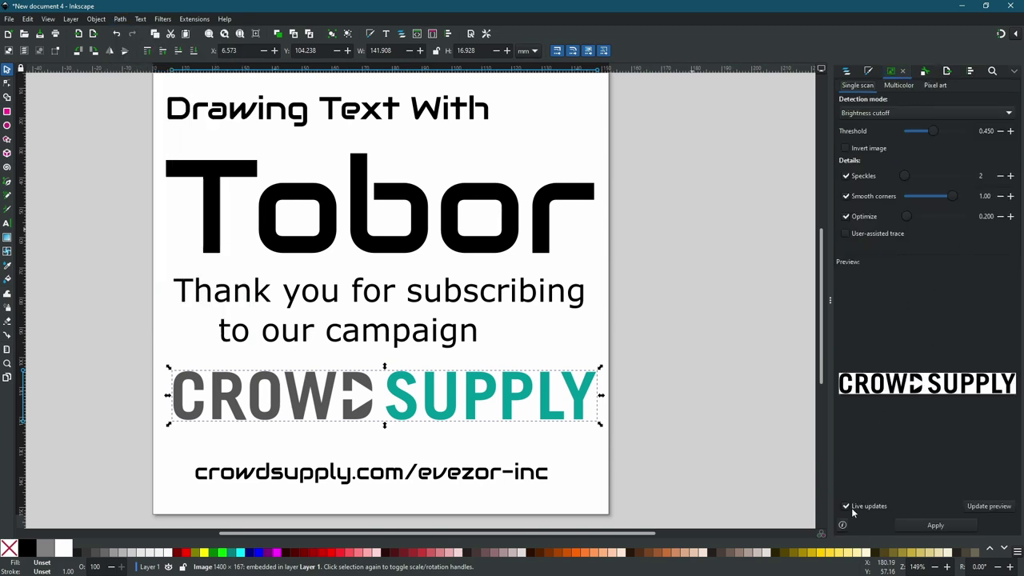
pyautogui.moveTo(931, 131)
pyautogui.mouseDown()
pyautogui.moveTo(919, 131)
pyautogui.moveTo(948, 127)
pyautogui.mouseUp()
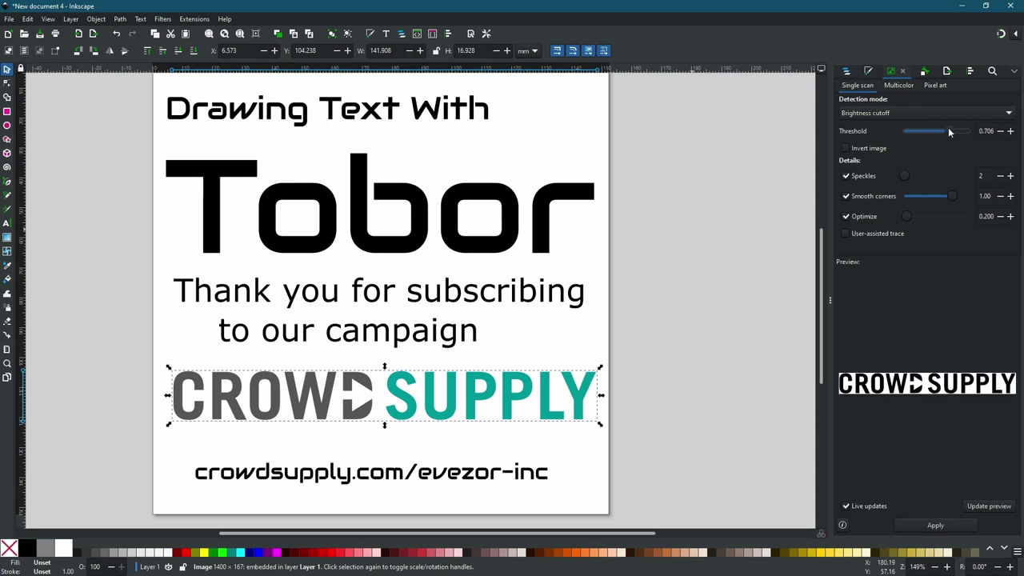
pyautogui.click(934, 525)
# - Delete the original Crowd Supply logo image and place the traced path in its spot above the web address
pyautogui.moveTo(514, 402)
pyautogui.mouseDown()
pyautogui.moveTo(541, 455)
pyautogui.moveTo(622, 358)
pyautogui.mouseUp()
pyautogui.click(562, 422)
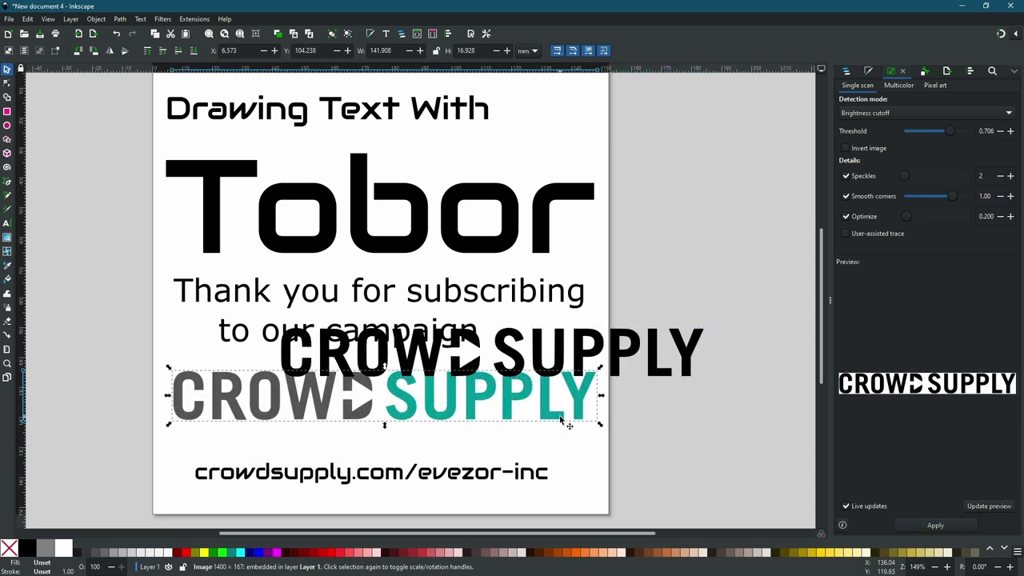
pyautogui.press('Delete')
pyautogui.moveTo(584, 364)
pyautogui.mouseDown()
pyautogui.moveTo(491, 416)
pyautogui.moveTo(474, 408)
pyautogui.mouseUp()
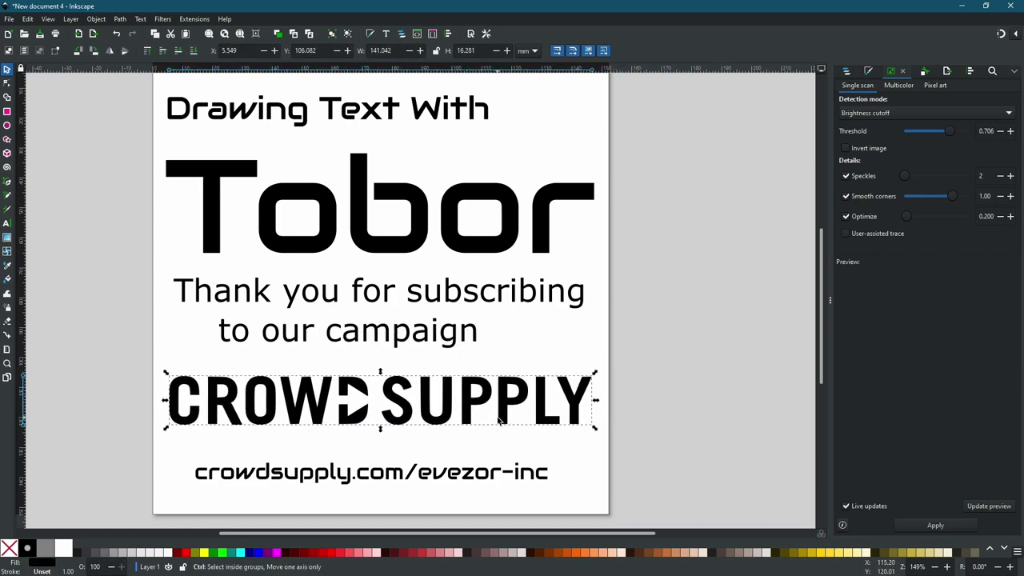
# - Select all five page elements and centre them horizontally on the page as one group
pyautogui.scroll(-1, 498, 418)
pyautogui.scroll(-1, 497, 417)
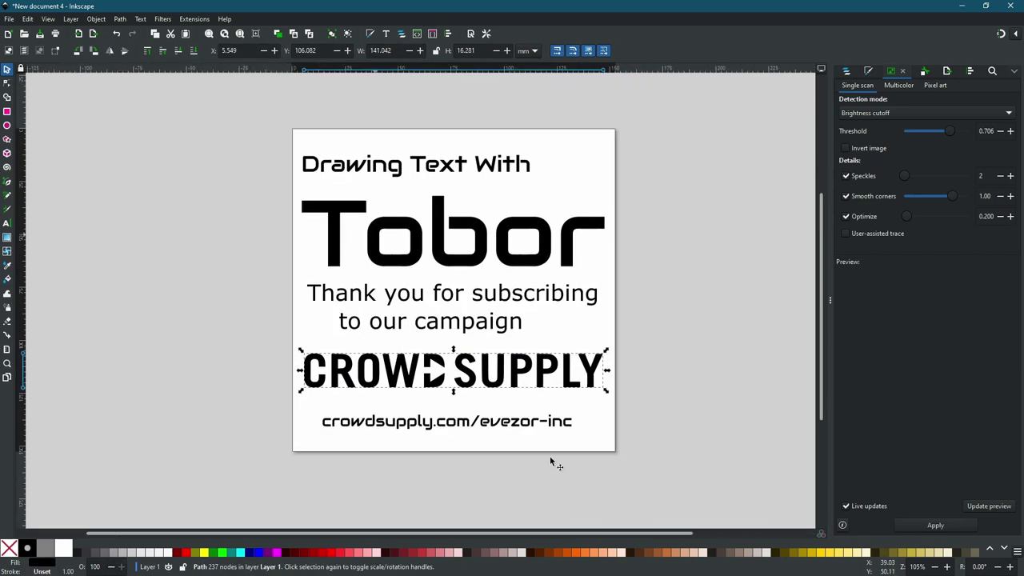
pyautogui.moveTo(283, 133); pyautogui.dragTo(664, 478)
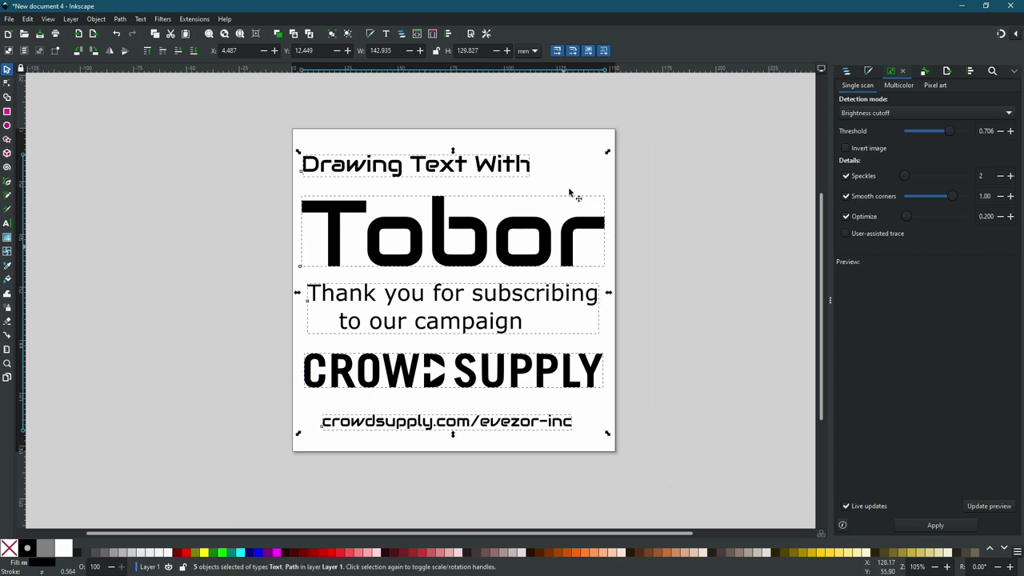
pyautogui.click(96, 20)
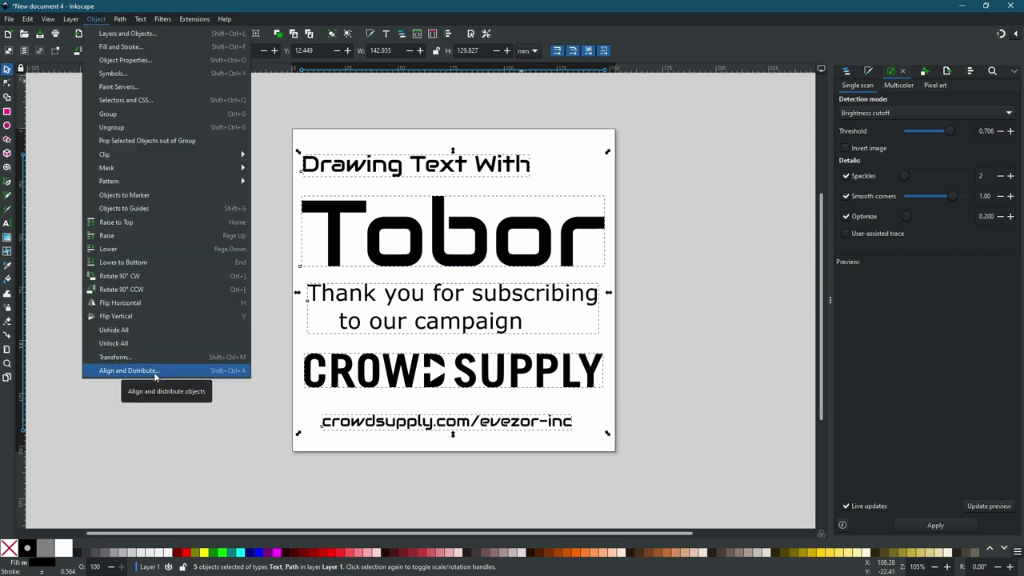
pyautogui.click(128, 371)
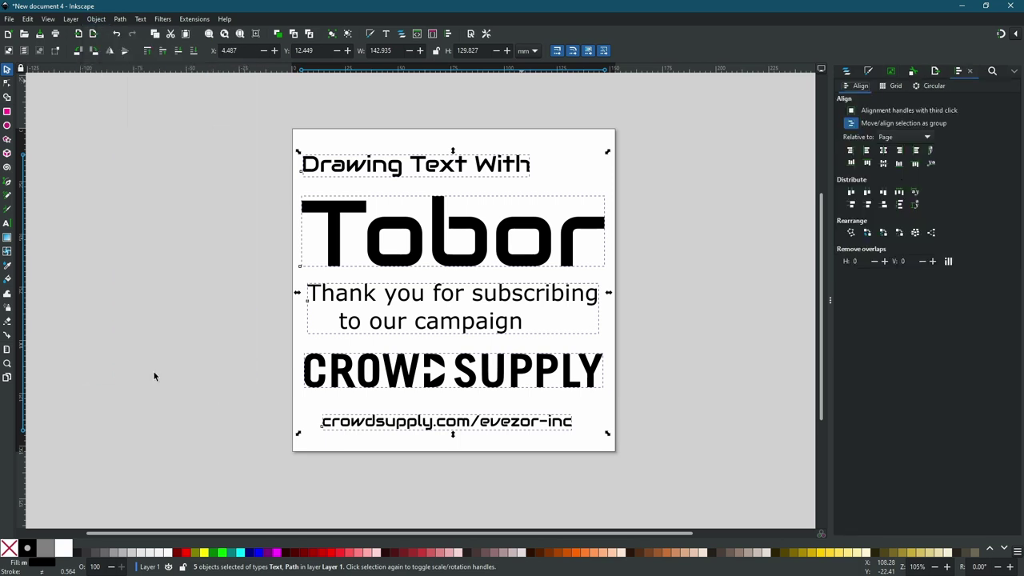
pyautogui.click(895, 137)
pyautogui.click(890, 138)
pyautogui.click(883, 152)
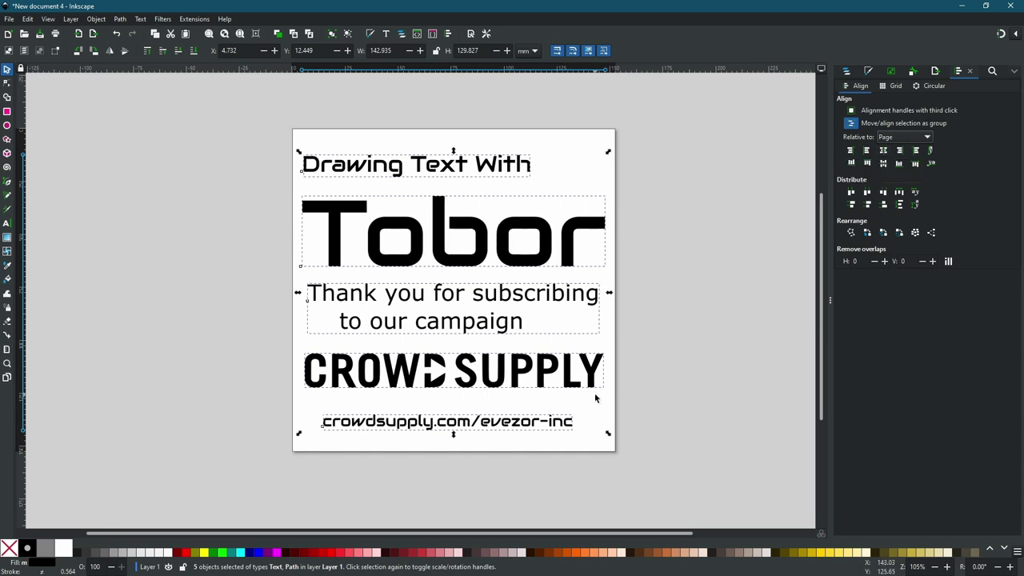
# - Turn off aligning the selection as a group and centre each of the five elements horizontally on the page
pyautogui.hscroll(1, 612, 409)
pyautogui.scroll(1, 613, 409)
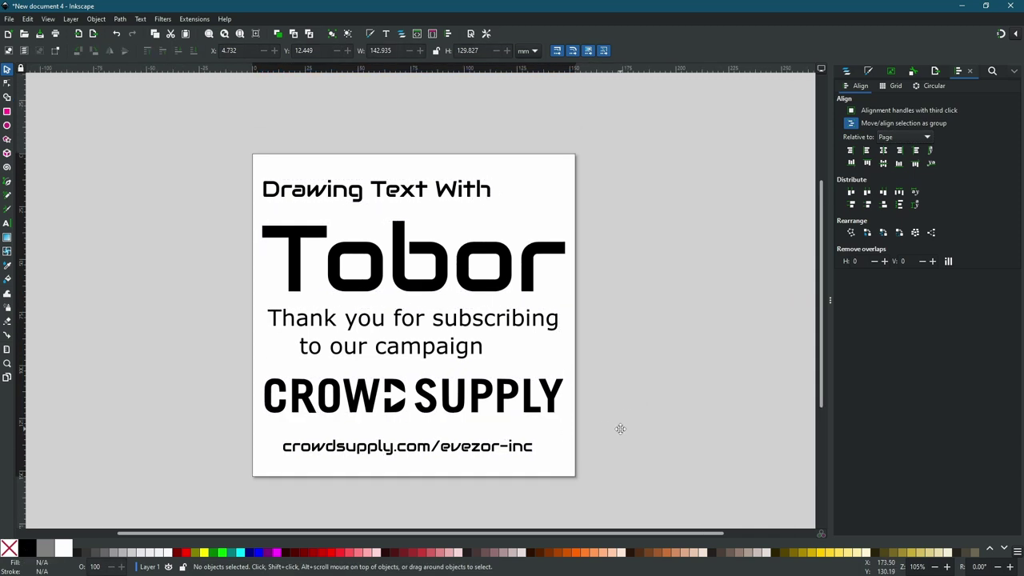
pyautogui.moveTo(279, 158); pyautogui.dragTo(276, 168)
pyautogui.moveTo(252, 153); pyautogui.dragTo(616, 497)
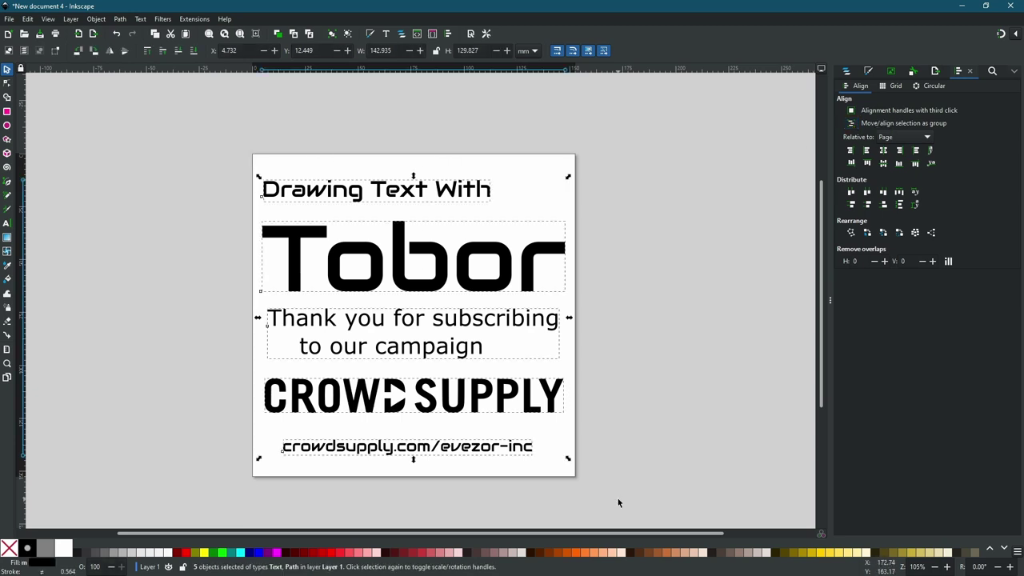
pyautogui.click(883, 150)
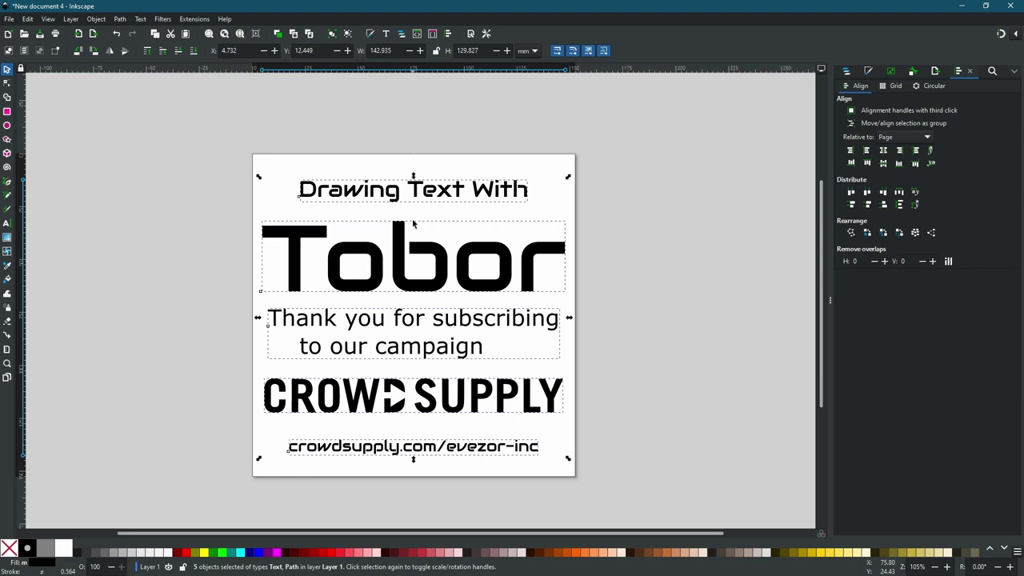
# - Move the "Drawing Text With" heading back so its left edge roughly lines up with "Tobor"
pyautogui.click(442, 492)
pyautogui.moveTo(444, 192); pyautogui.dragTo(408, 193)
pyautogui.click(678, 362)
pyautogui.press('+')
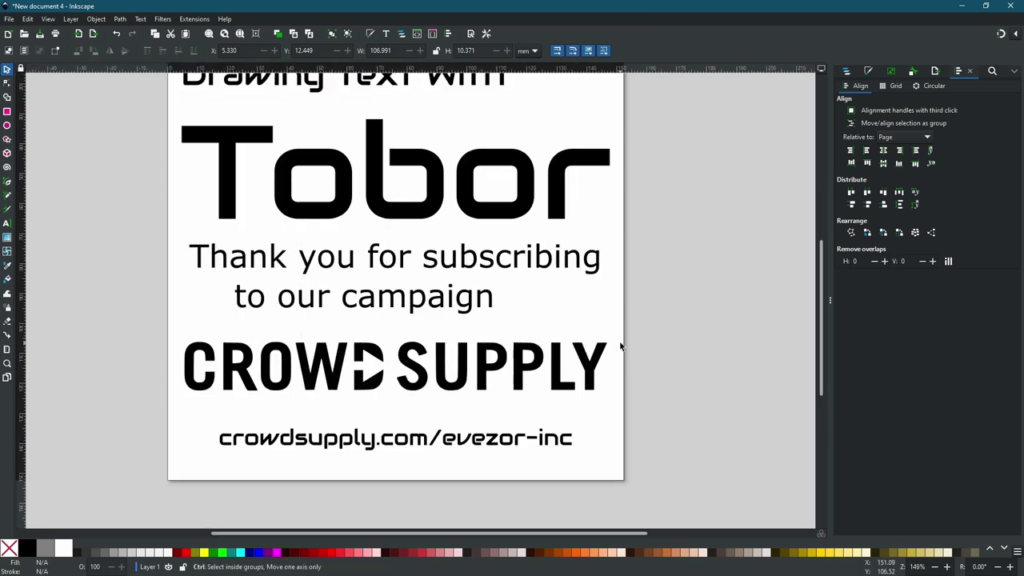
pyautogui.scroll(1, 639, 352)
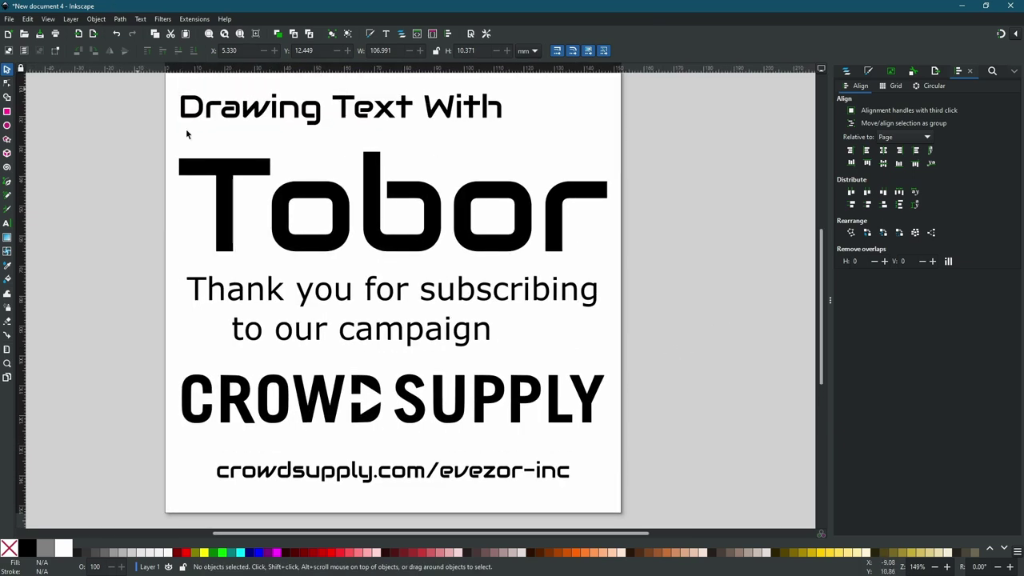
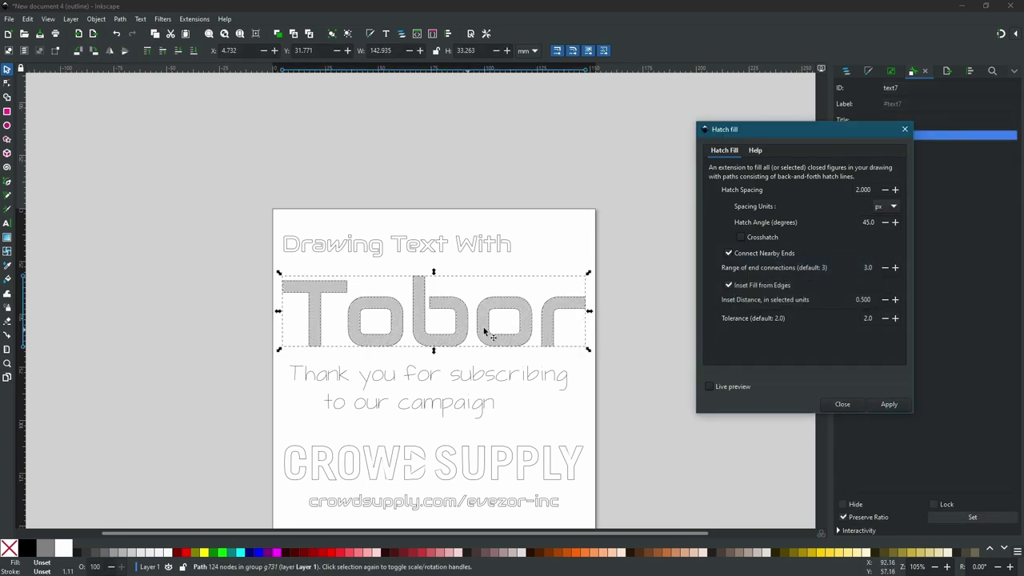
# - Close the Hatch Fill settings and examine the hatching inside the "Tobor" letters
pyautogui.click(845, 403)
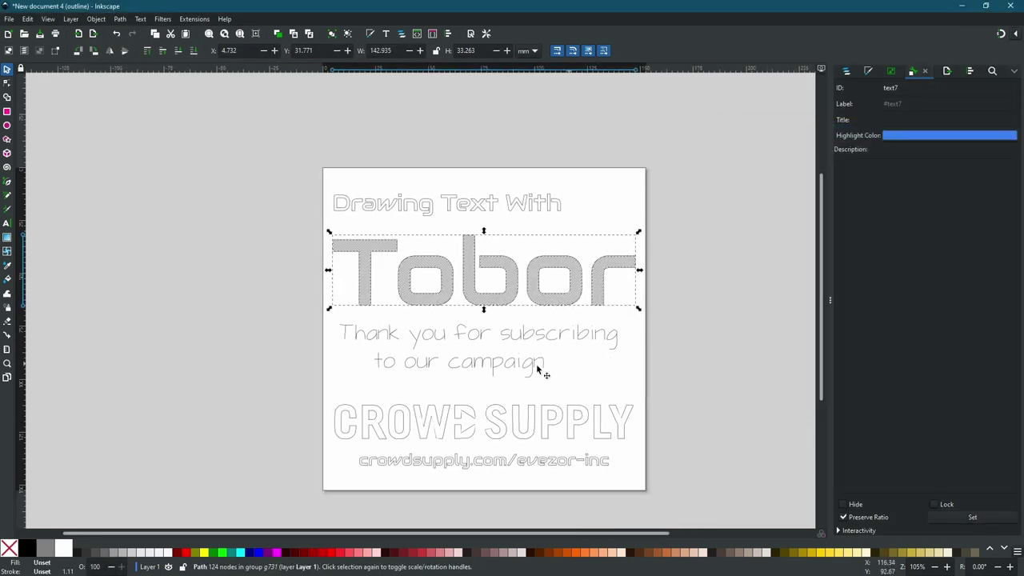
pyautogui.scroll(2, 549, 340)
pyautogui.scroll(1, 448, 306)
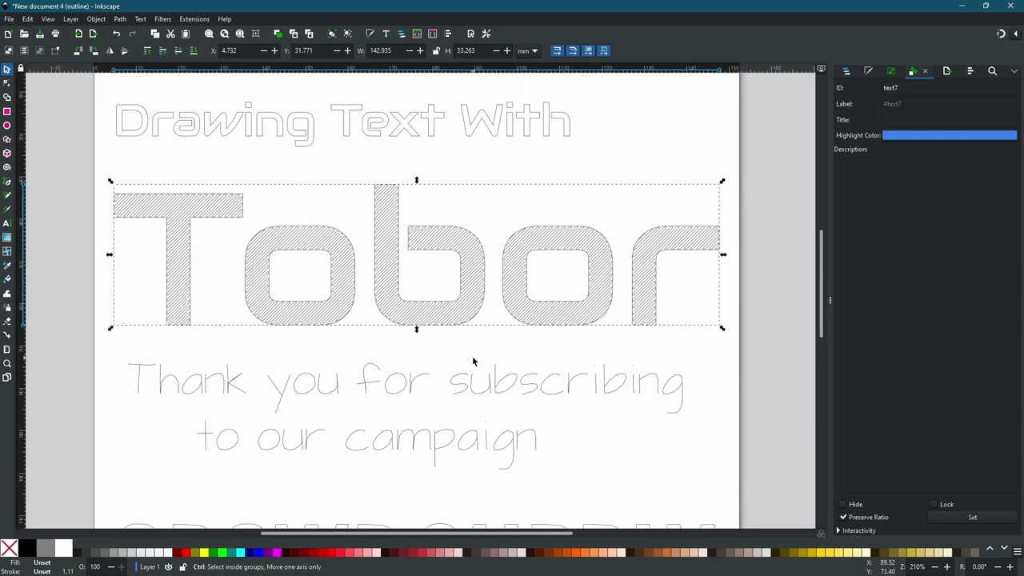
pyautogui.scroll(-2, 471, 356)
pyautogui.scroll(1, 443, 309)
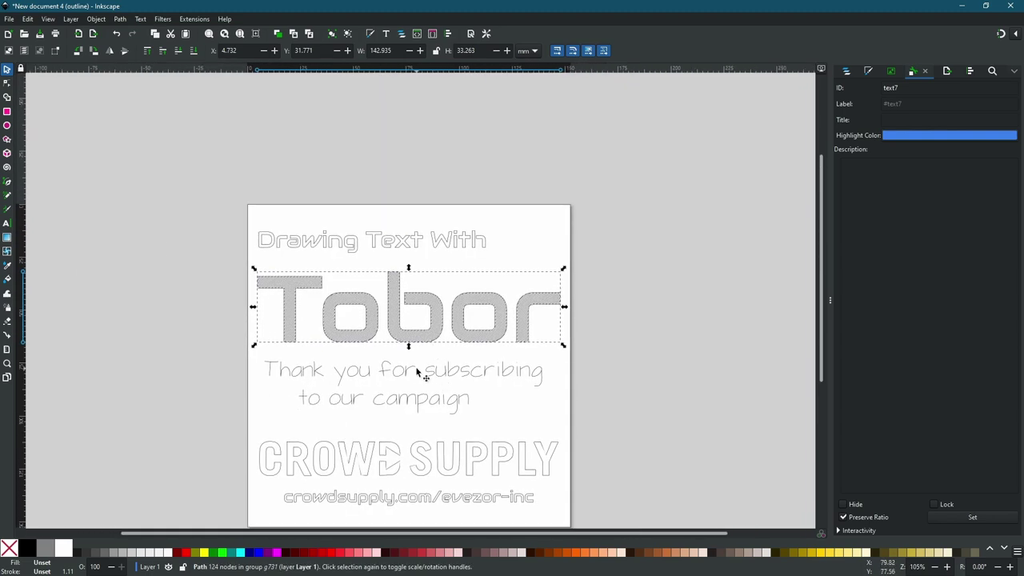
pyautogui.scroll(-2, 456, 308)
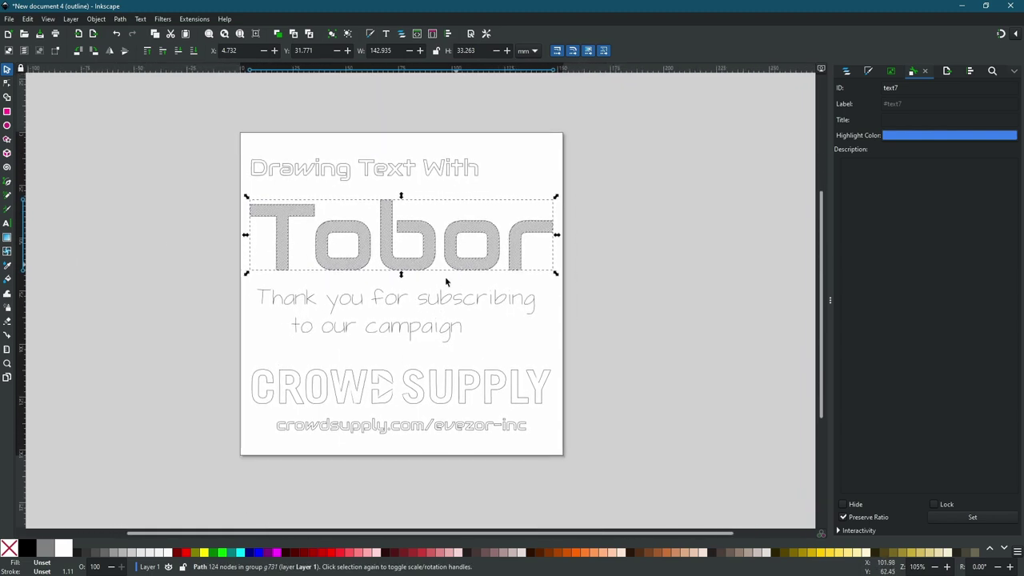
# - Move the Crowd Supply logo outline up about 2 mm, away from the web address
pyautogui.click(417, 399)
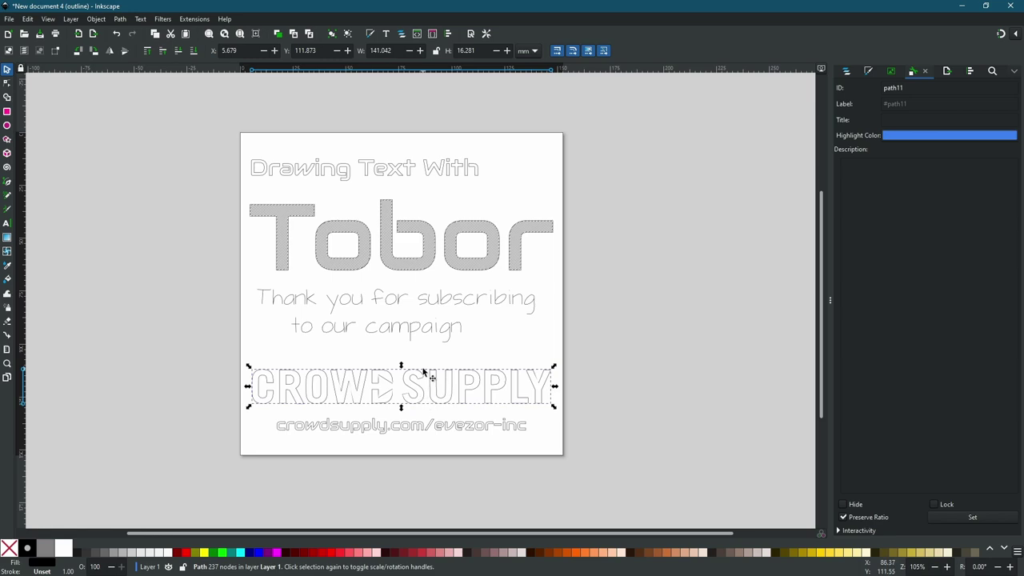
pyautogui.scroll(2, 432, 389)
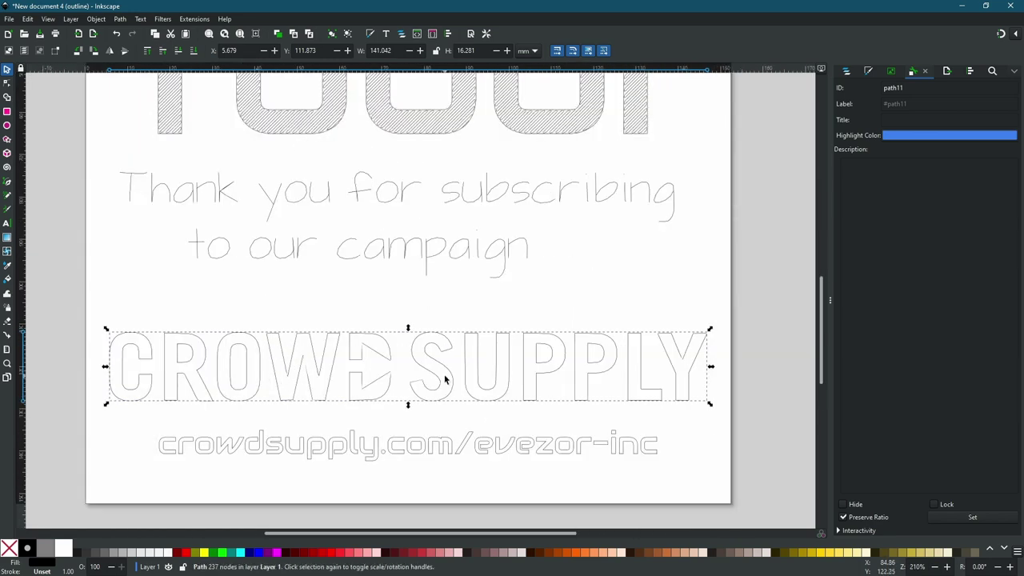
pyautogui.moveTo(447, 369); pyautogui.dragTo(448, 360)
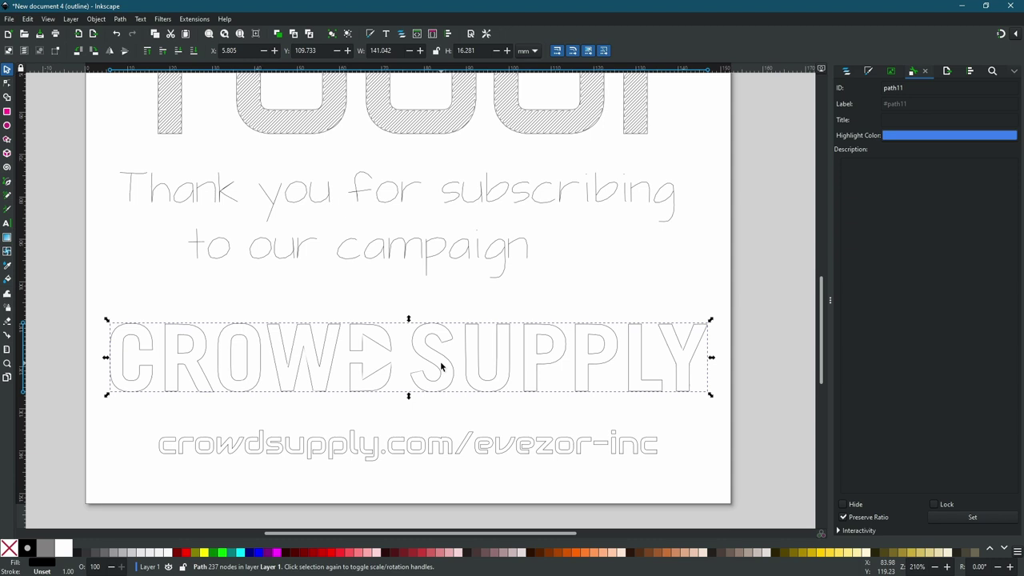
# - Duplicate the Crowd Supply logo outline in place and inset the copy to form an inner contour
pyautogui.hotkey('ctrl', 'd')
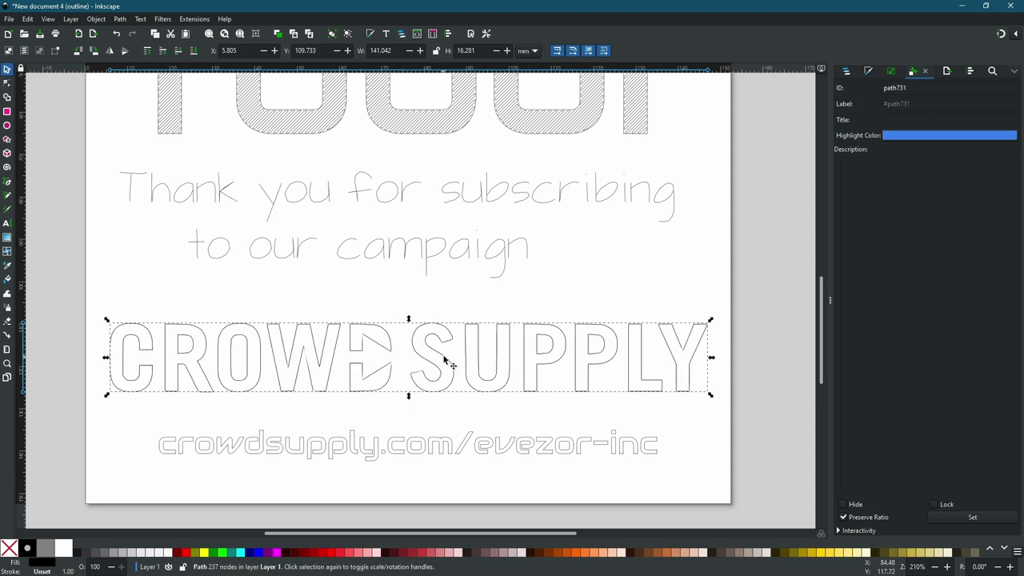
pyautogui.moveTo(445, 357); pyautogui.dragTo(483, 406)
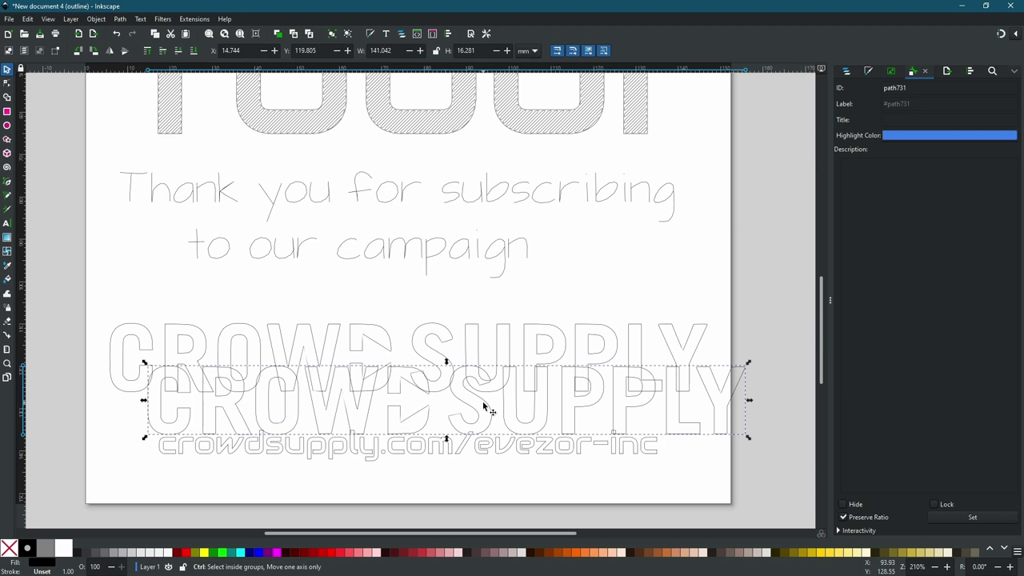
pyautogui.hotkey('ctrl', 'z')
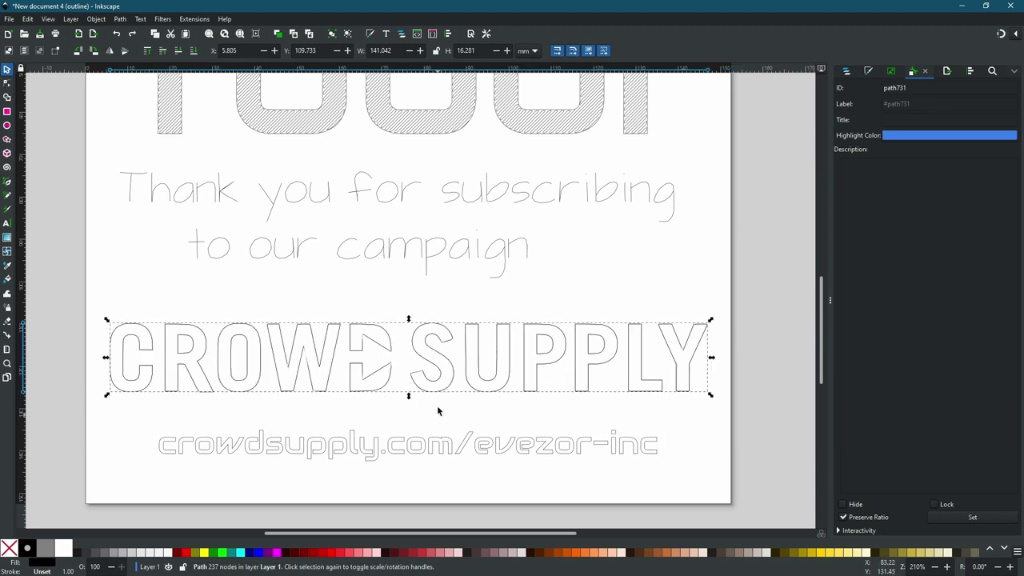
pyautogui.click(121, 20)
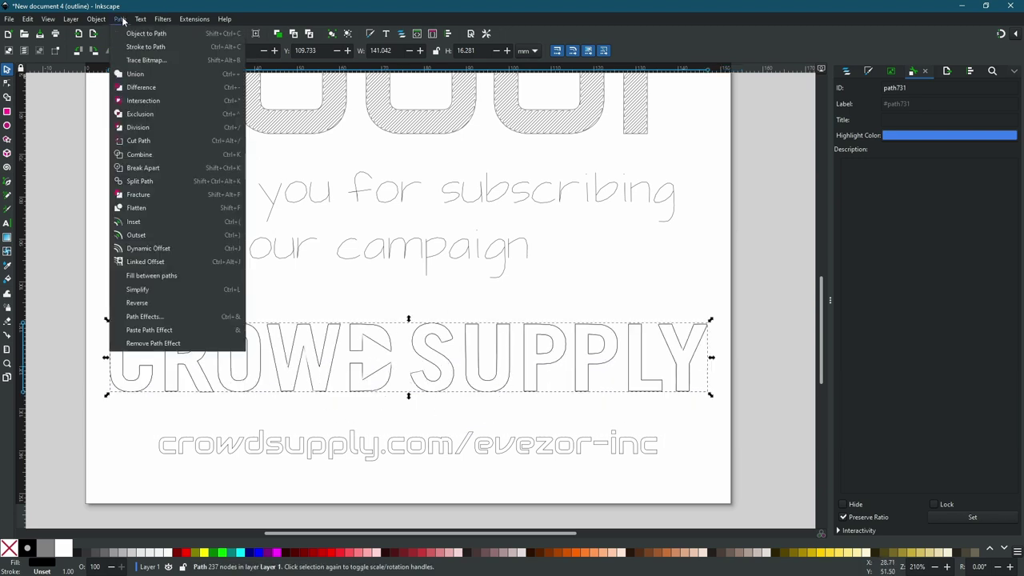
pyautogui.click(199, 223)
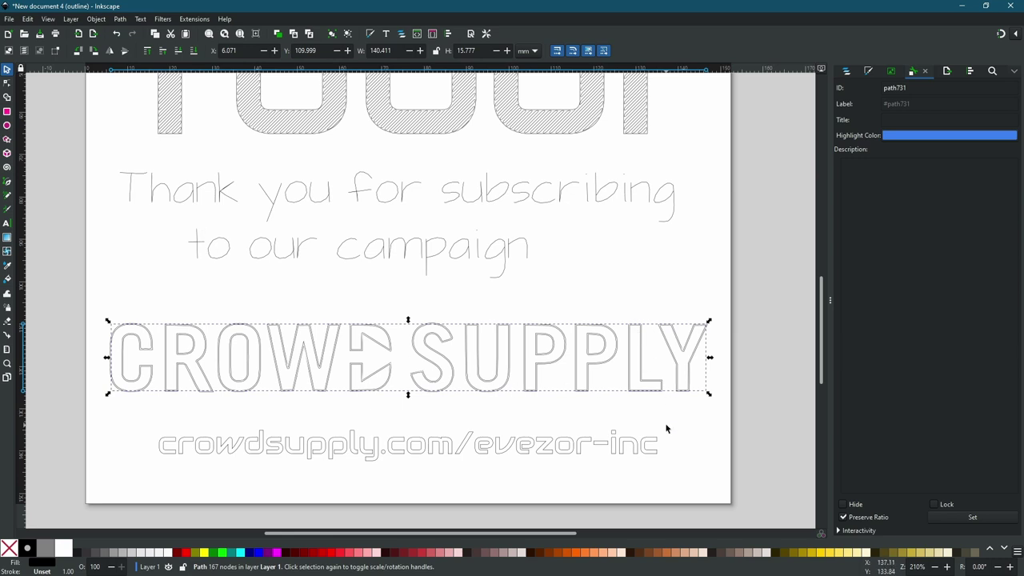
# - Duplicate the inner contour of the Crowd Supply logo in place and inset the copy to form a third contour
pyautogui.press('ctrl')
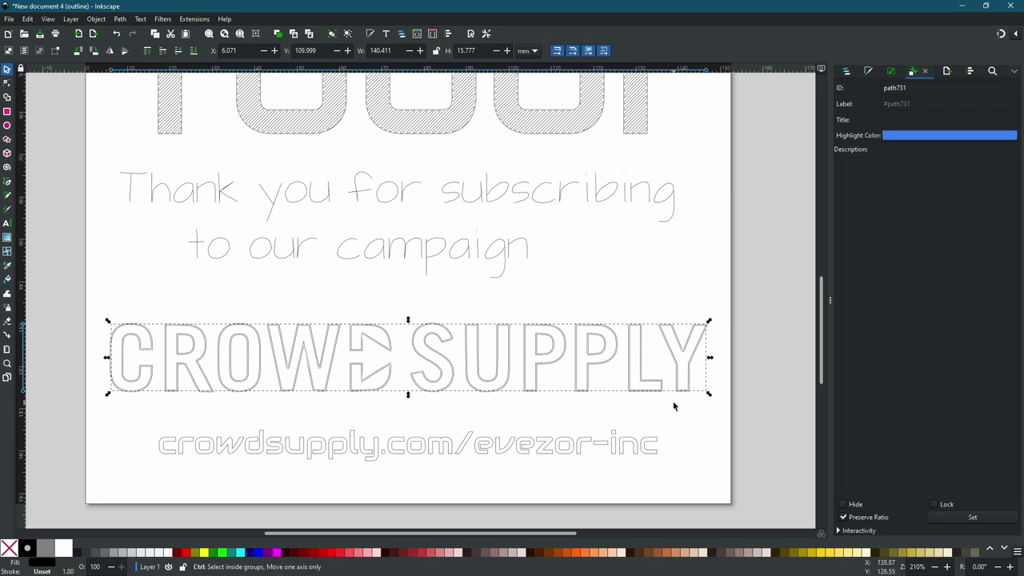
pyautogui.hotkey('ctrl', 'd')
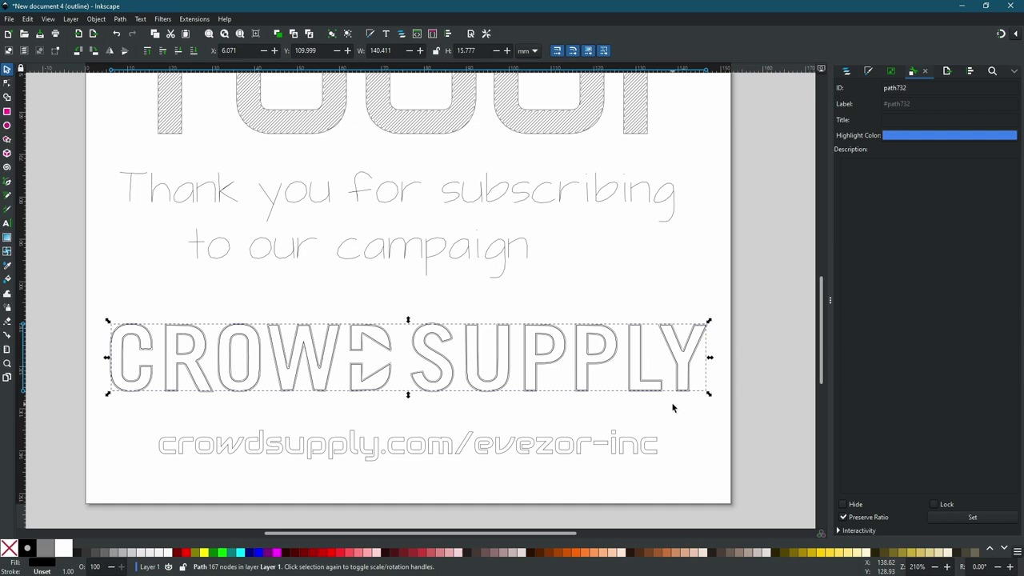
pyautogui.click(120, 19)
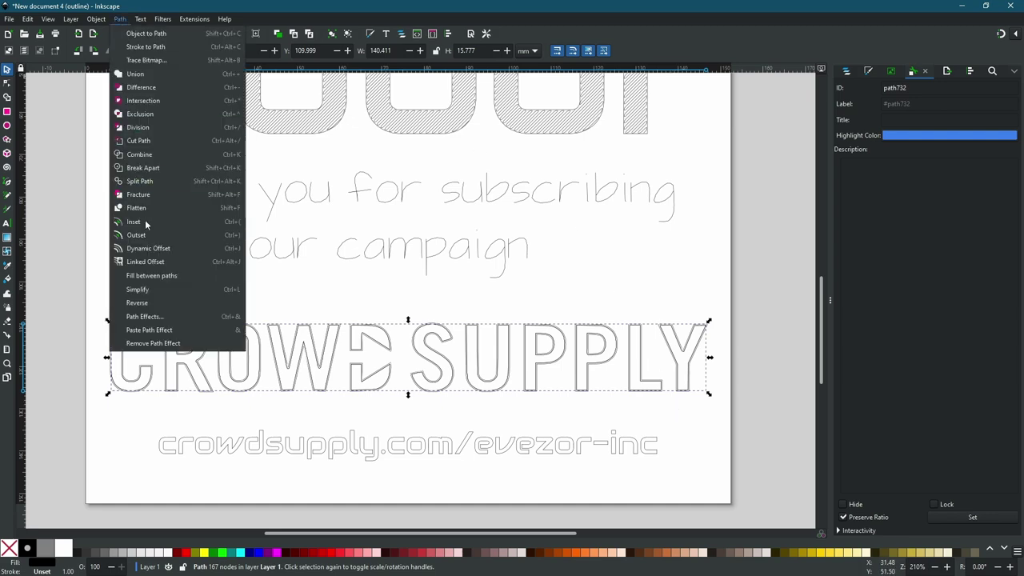
pyautogui.press('Escape')
pyautogui.hotkey('ctrl', '(')
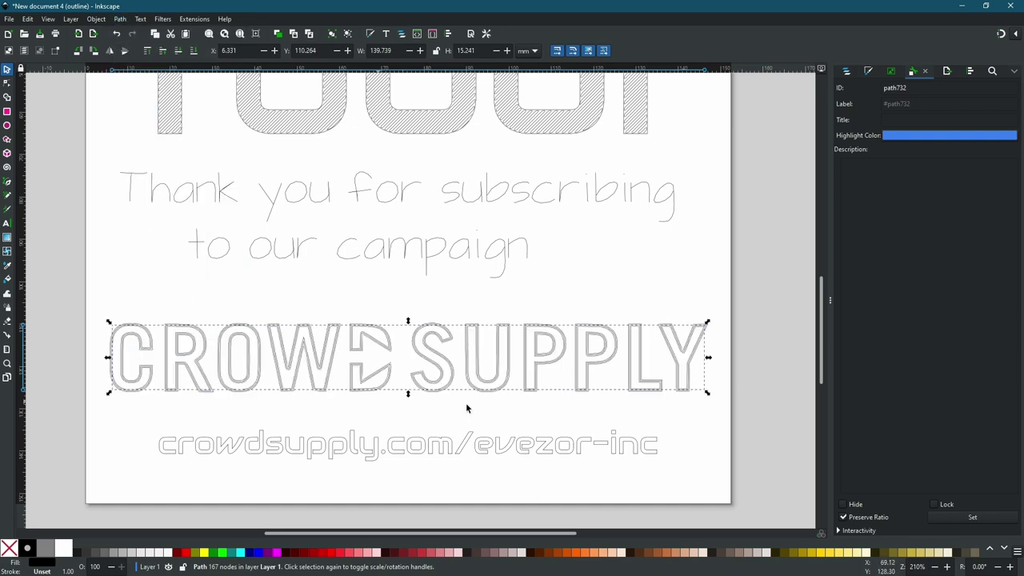
# - Examine the spacing of the nested contours inside the Crowd Supply letters, close up and across the whole logo
pyautogui.scroll(4, 530, 377)
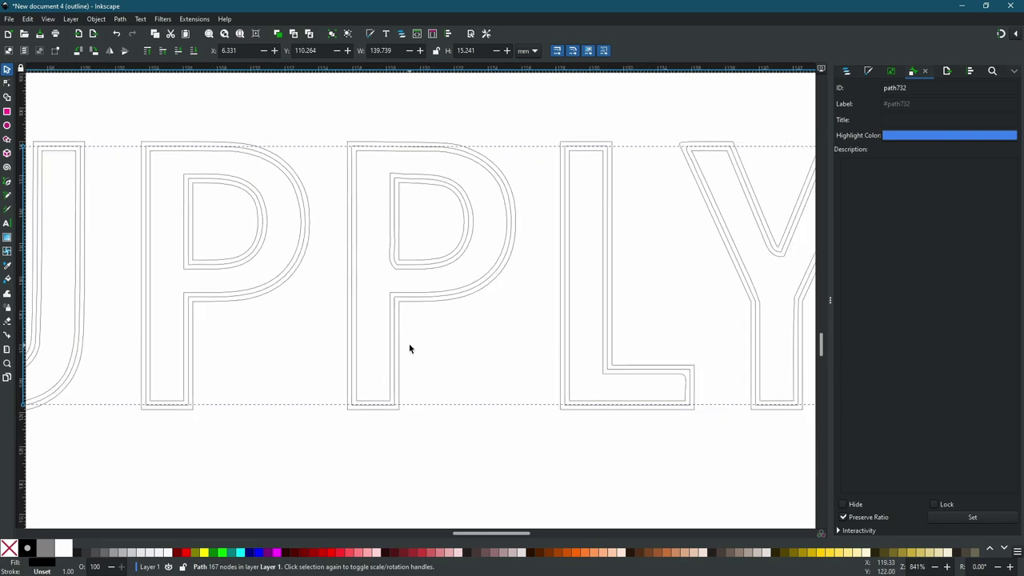
pyautogui.scroll(-2, 409, 349)
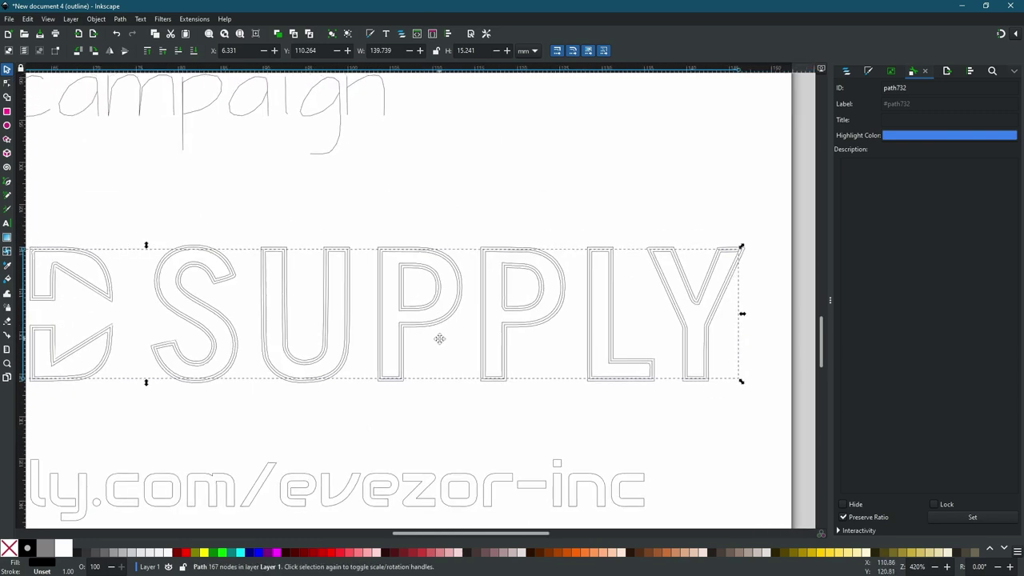
pyautogui.hscroll(-5, 263, 325)
pyautogui.scroll(-2, 366, 327)
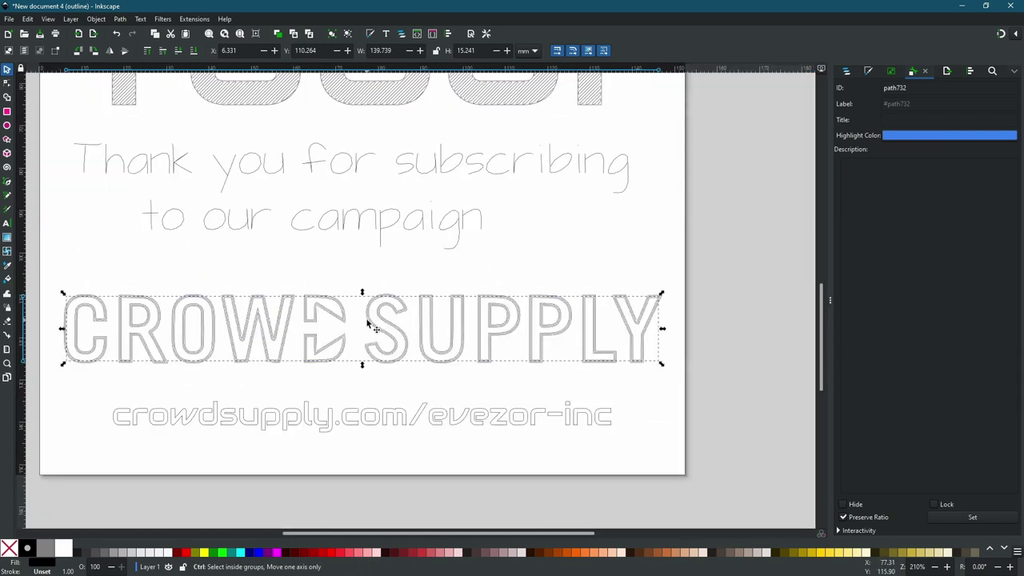
pyautogui.hscroll(-1, 368, 323)
pyautogui.scroll(-1, 409, 325)
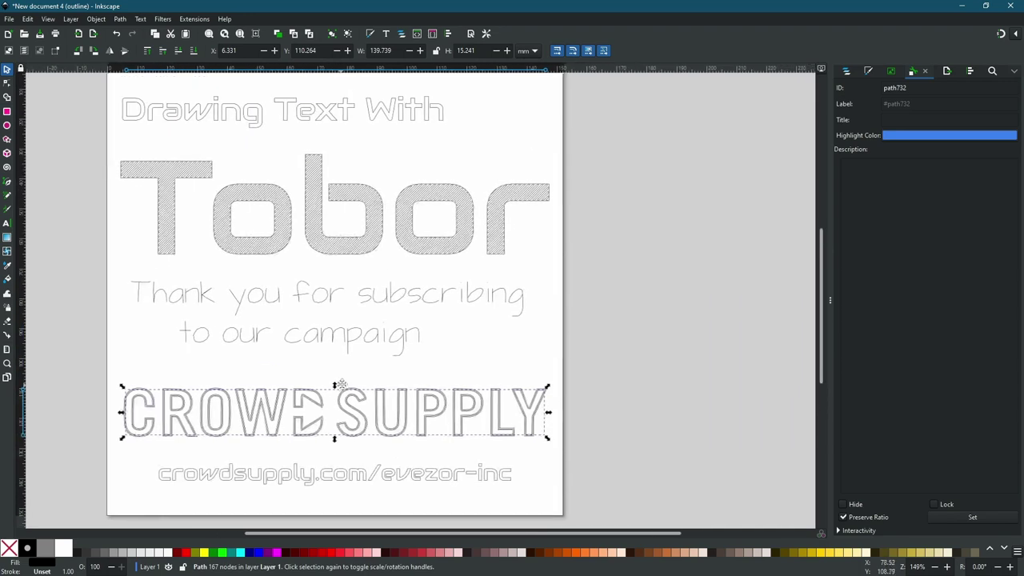
pyautogui.moveTo(341, 385); pyautogui.dragTo(384, 364)
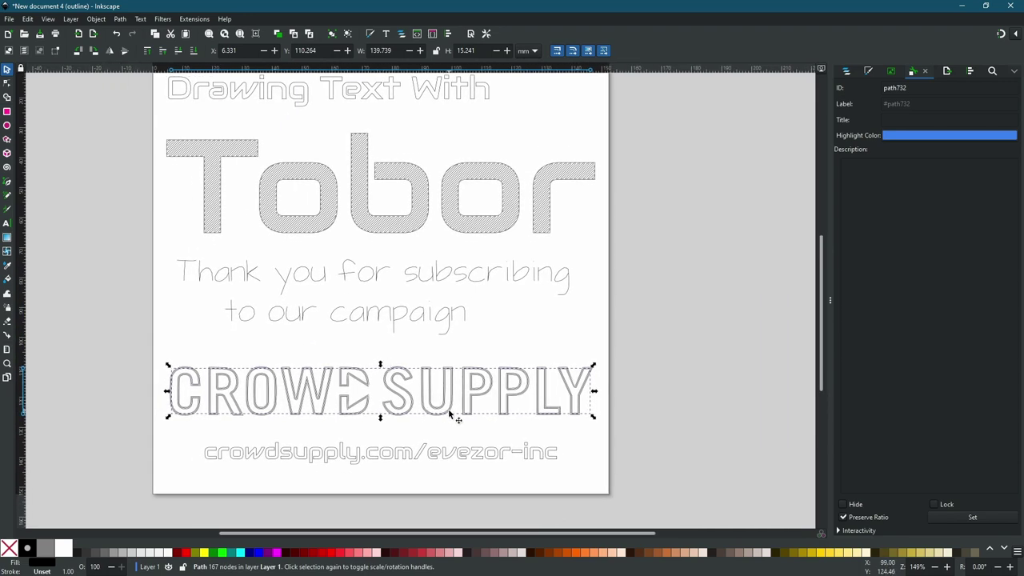
pyautogui.scroll(4, 452, 414)
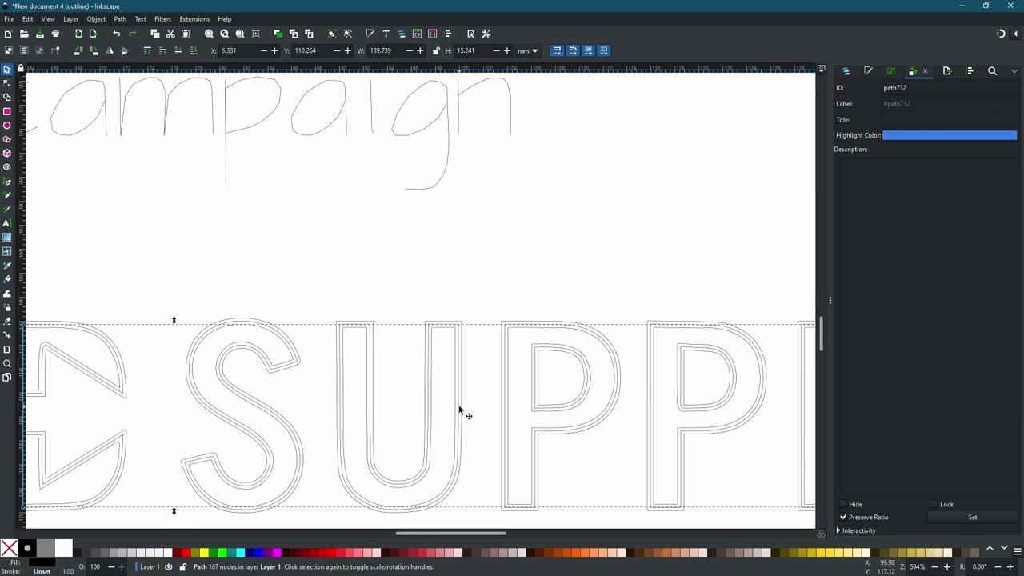
# - Check the Inset/Outset distance and its available units in the Steps preferences, keeping px, and close the preferences
pyautogui.click(28, 18)
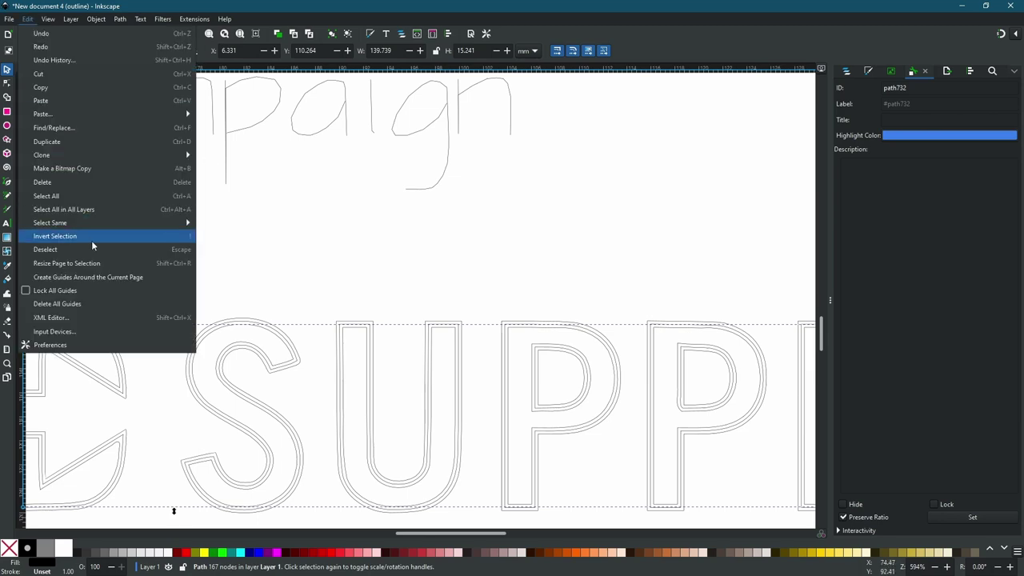
pyautogui.click(86, 346)
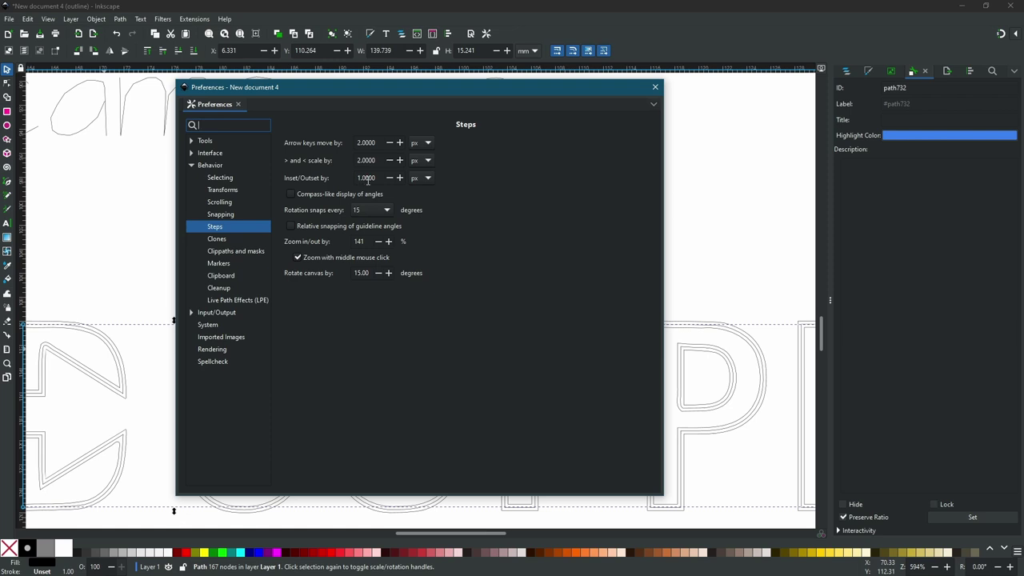
pyautogui.click(418, 179)
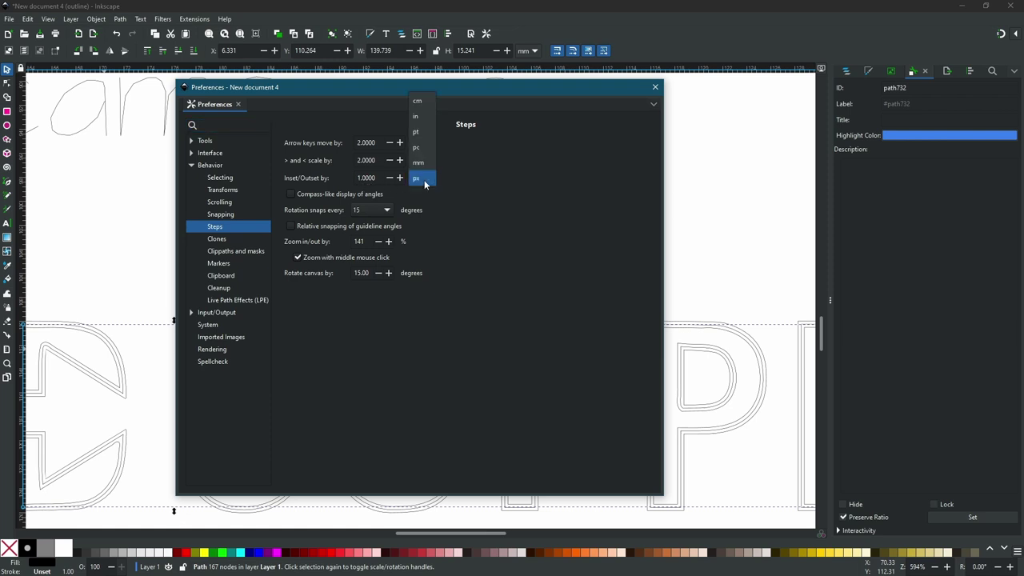
pyautogui.click(418, 180)
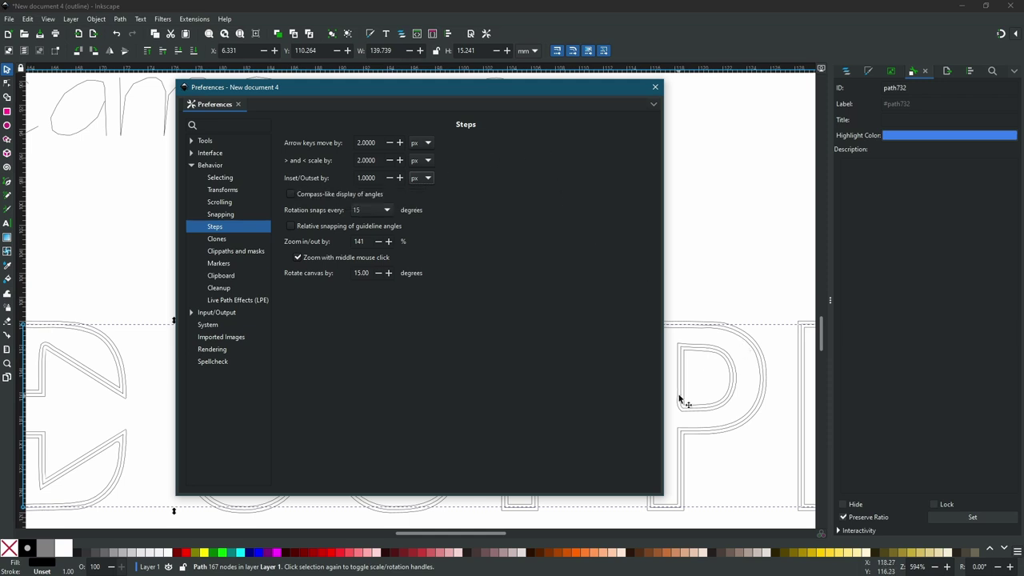
pyautogui.click(655, 88)
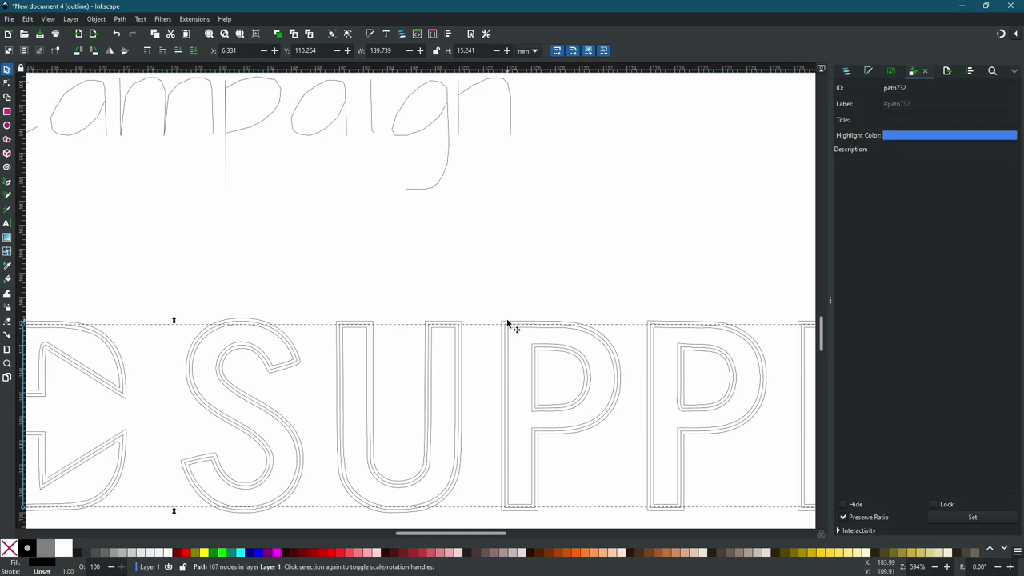
# - Select the hatched "Tobor" group and ungroup it into separate outline and hatching paths
pyautogui.keyDown('ctrl'); pyautogui.scroll(-4, 509, 322); pyautogui.keyUp('ctrl')
pyautogui.keyDown('ctrl'); pyautogui.scroll(-1, 447, 313); pyautogui.keyUp('ctrl')
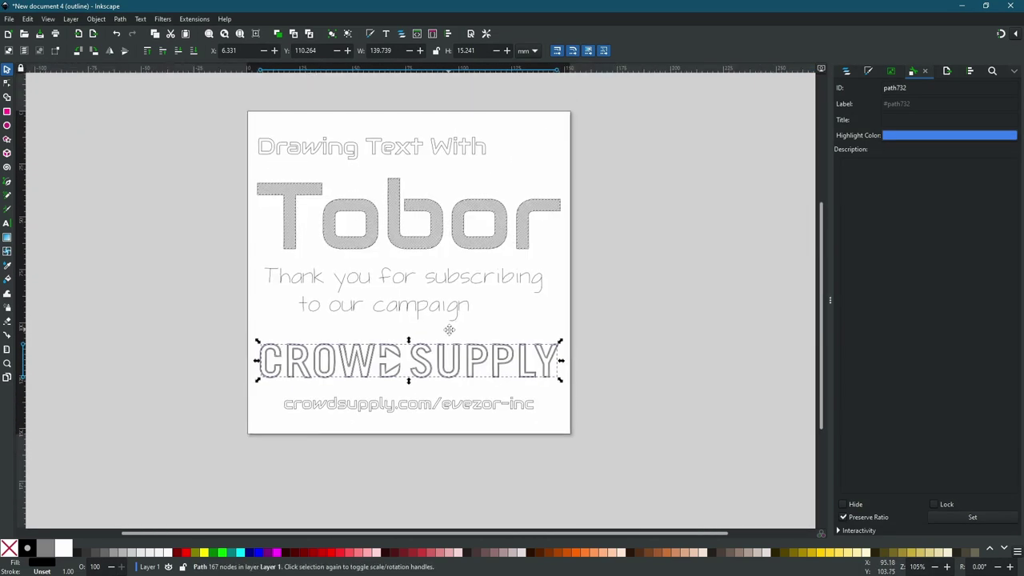
pyautogui.click(213, 271)
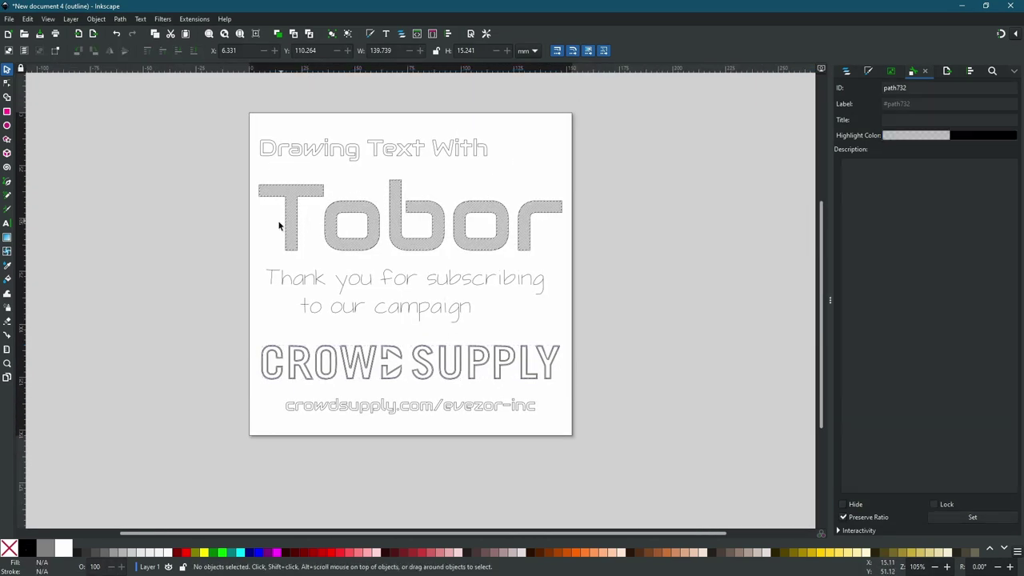
pyautogui.keyDown('ctrl'); pyautogui.scroll(2, 404, 253); pyautogui.keyUp('ctrl')
pyautogui.click(405, 264)
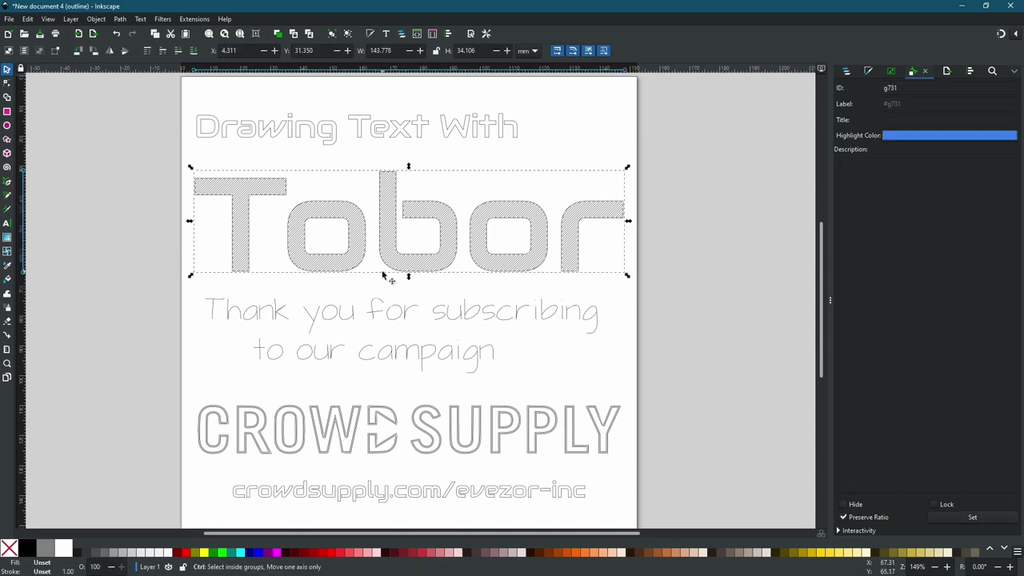
pyautogui.keyDown('ctrl'); pyautogui.scroll(2, 382, 274); pyautogui.keyUp('ctrl')
pyautogui.moveTo(383, 276); pyautogui.dragTo(338, 344)
pyautogui.keyDown('ctrl'); pyautogui.scroll(-2, 358, 340); pyautogui.keyUp('ctrl')
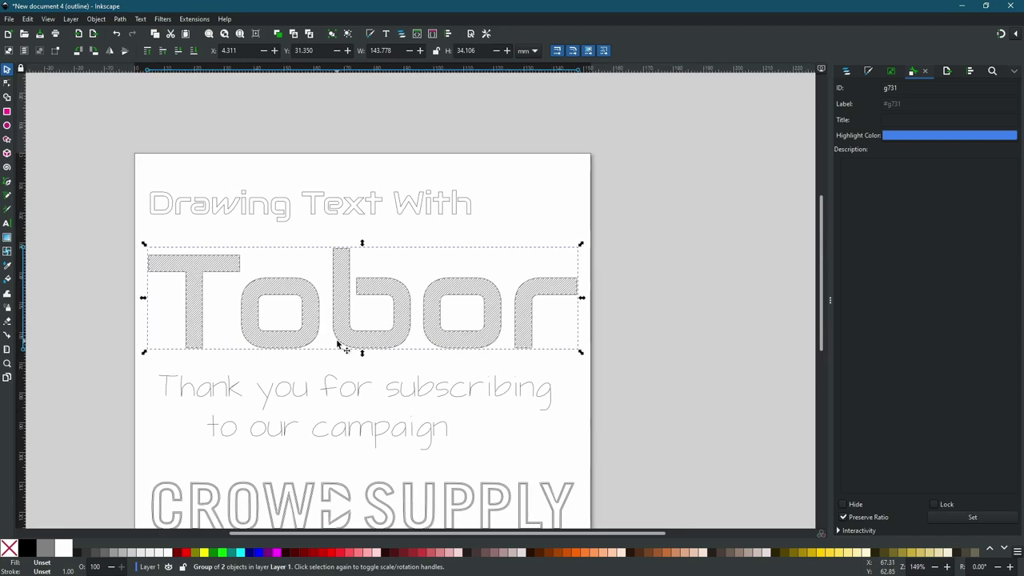
pyautogui.click(96, 19)
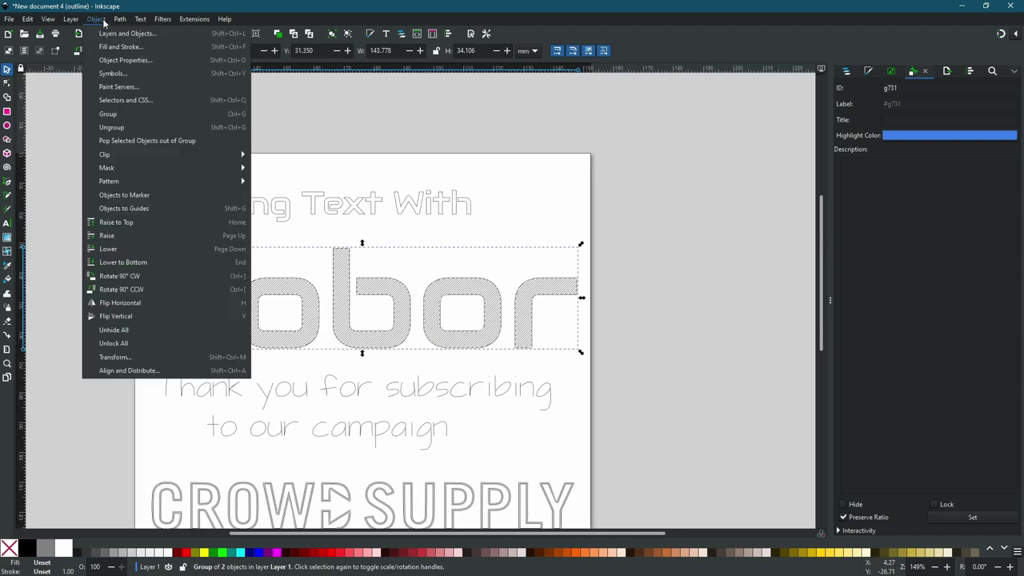
pyautogui.click(133, 125)
# - Combine the "Tobor" letter outline and its hatching into a single path
pyautogui.keyDown('ctrl'); pyautogui.scroll(2, 344, 253); pyautogui.keyUp('ctrl')
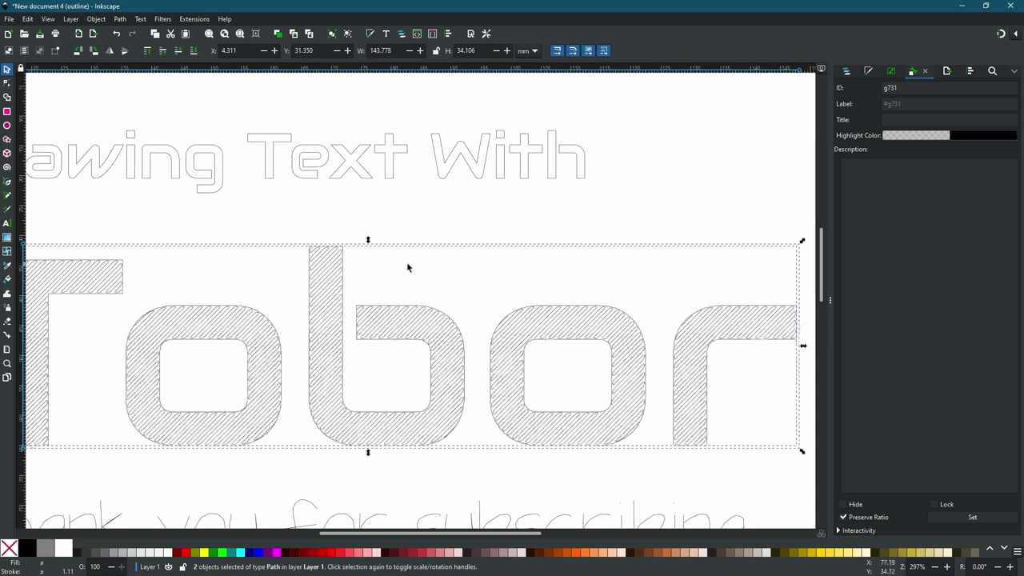
pyautogui.scroll(-1, 444, 364)
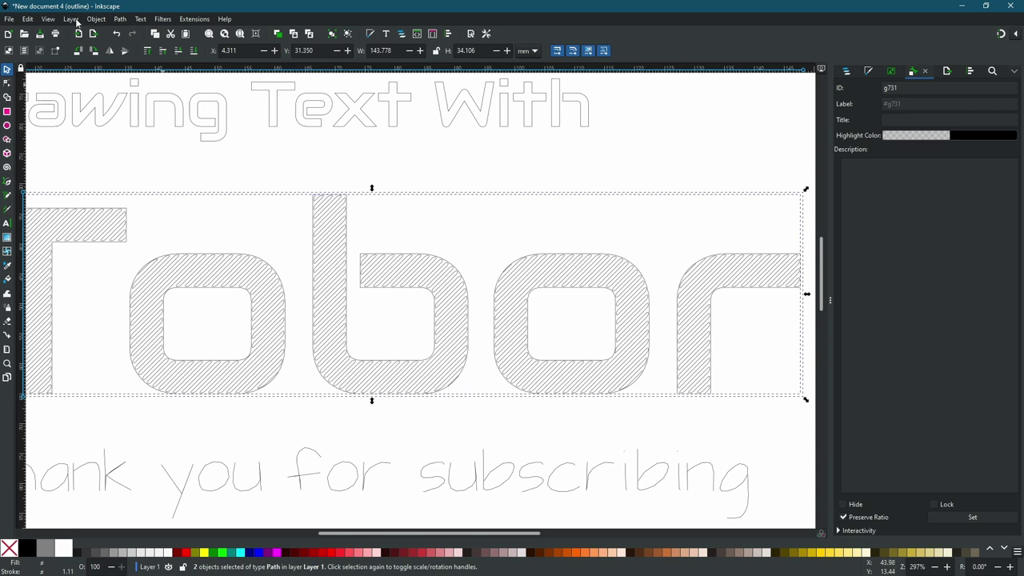
pyautogui.click(120, 19)
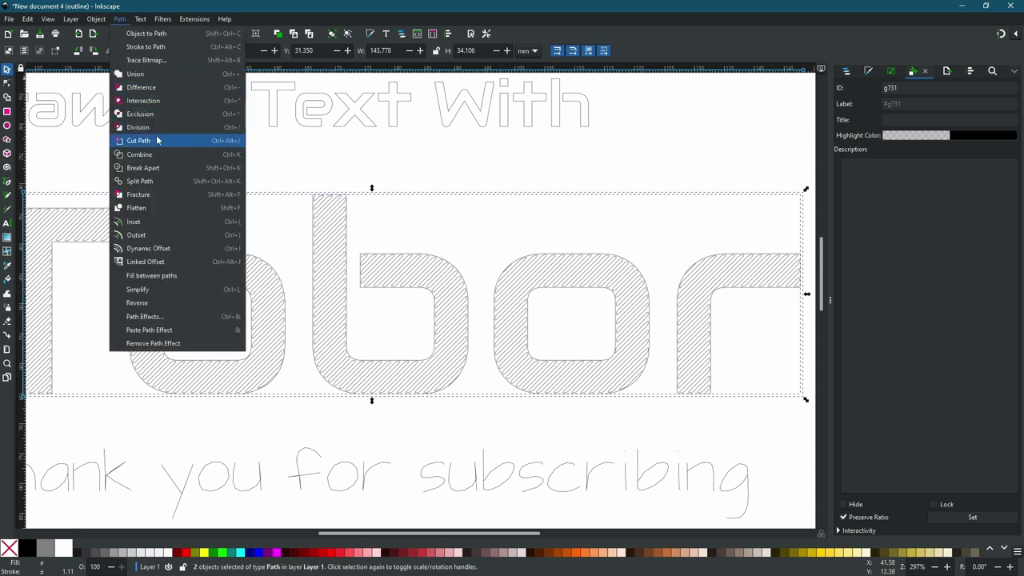
pyautogui.click(160, 166)
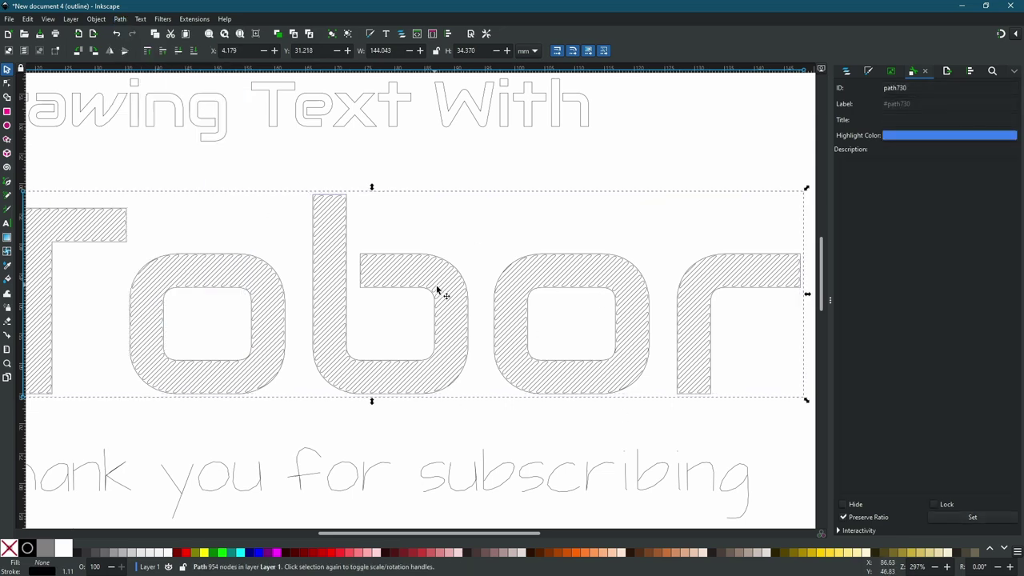
# - Select all the text and logo artwork on the page and combine it into a single path
pyautogui.keyDown('ctrl'); pyautogui.scroll(-2, 440, 290); pyautogui.keyUp('ctrl')
pyautogui.scroll(-1, 464, 298)
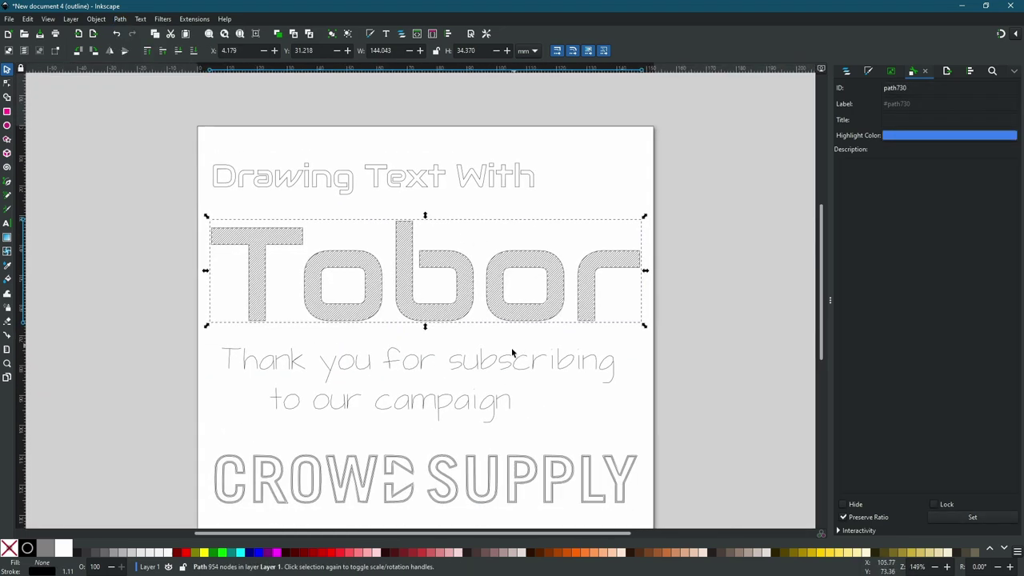
pyautogui.scroll(-2, 511, 347)
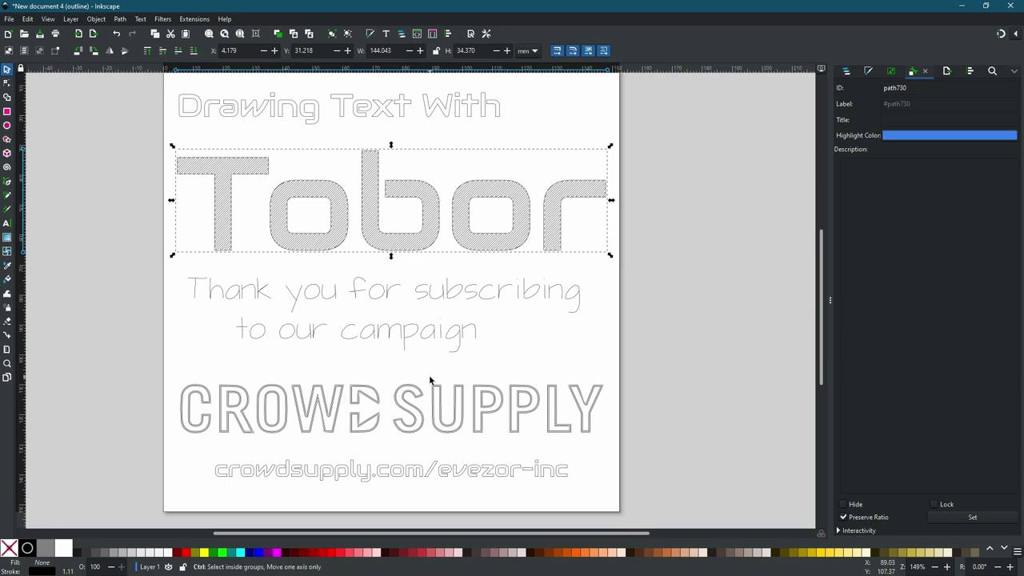
pyautogui.keyDown('ctrl'); pyautogui.scroll(-1, 428, 374); pyautogui.keyUp('ctrl')
pyautogui.keyDown('ctrl'); pyautogui.scroll(2, 429, 374); pyautogui.keyUp('ctrl')
pyautogui.keyDown('ctrl'); pyautogui.scroll(-1, 425, 383); pyautogui.keyUp('ctrl')
pyautogui.keyDown('ctrl'); pyautogui.scroll(-1, 425, 383); pyautogui.keyUp('ctrl')
pyautogui.click(530, 393)
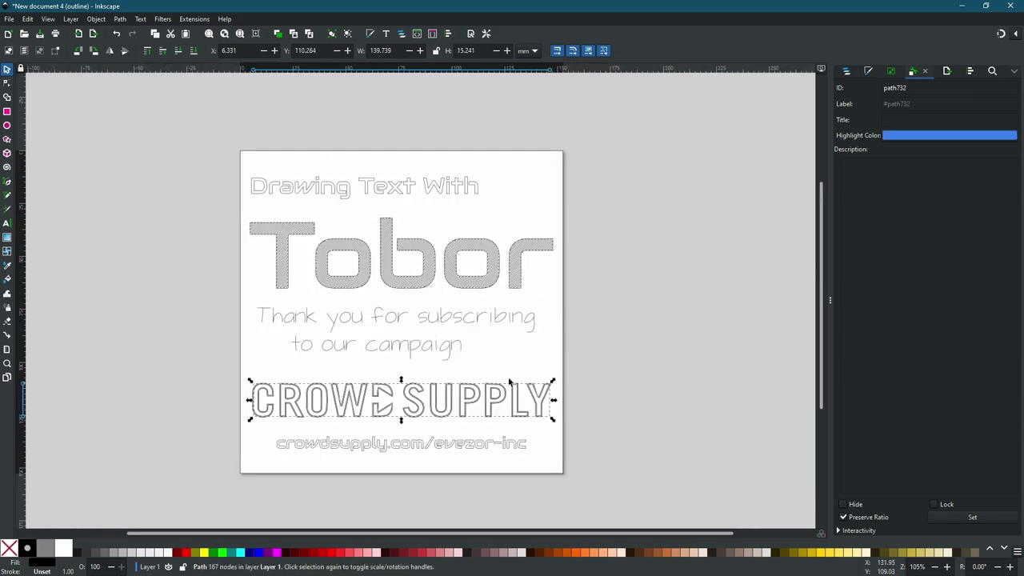
pyautogui.click(175, 184)
pyautogui.moveTo(225, 155); pyautogui.dragTo(614, 491)
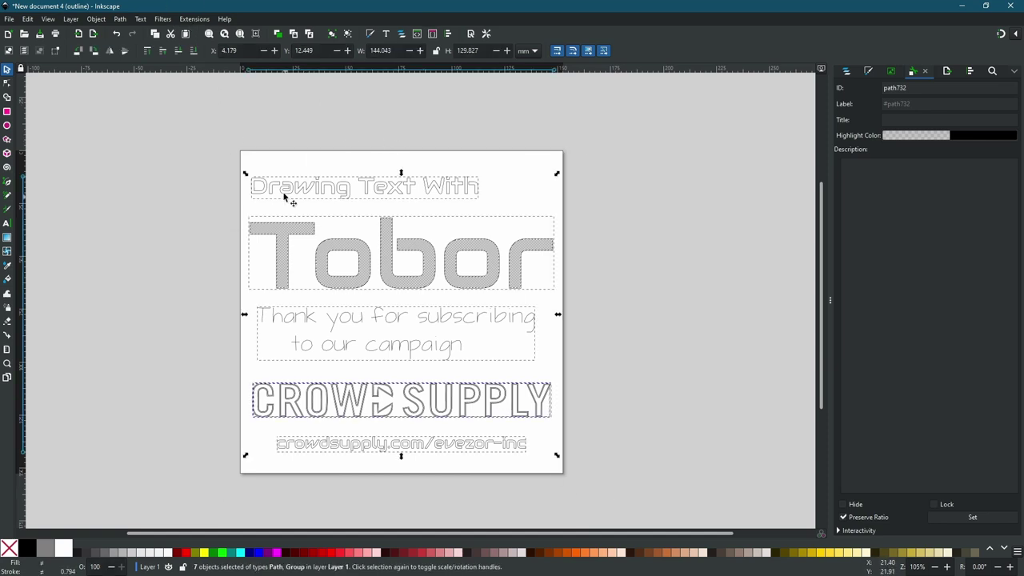
pyautogui.click(119, 20)
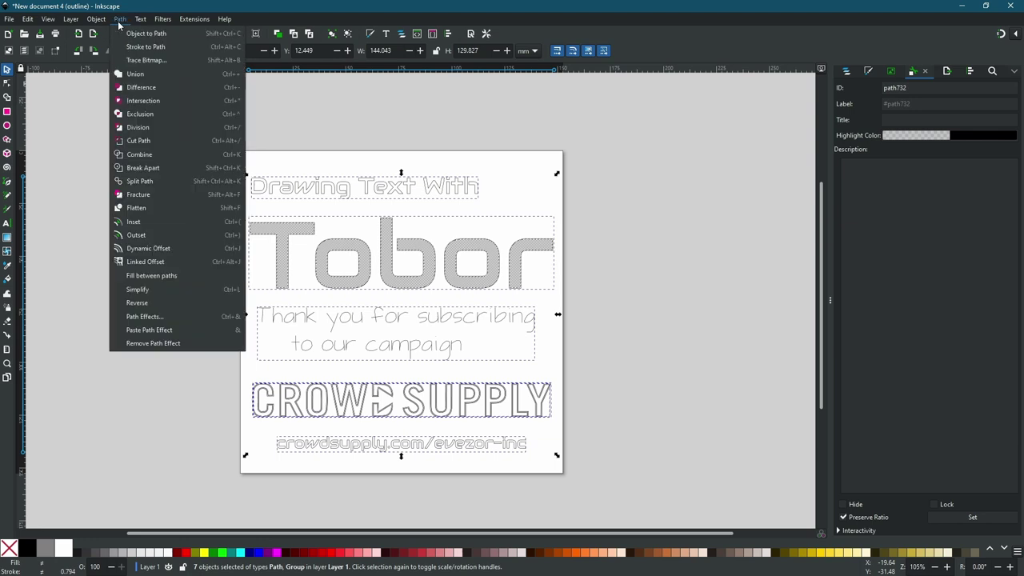
pyautogui.click(144, 155)
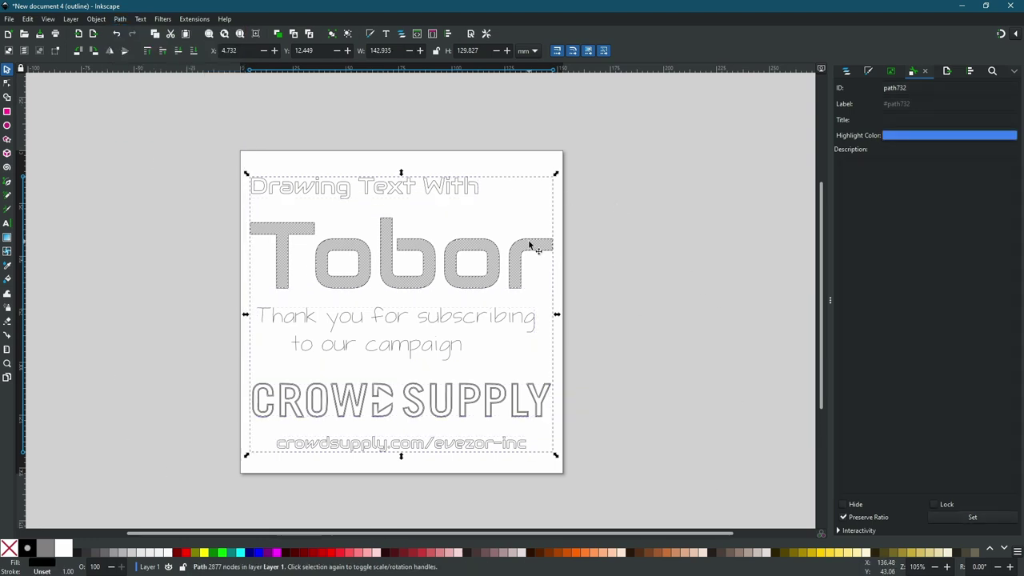
# - Approximate the combined path's curves by straight lines with a flatness of 0.1, and close the extension dialog
pyautogui.click(194, 19)
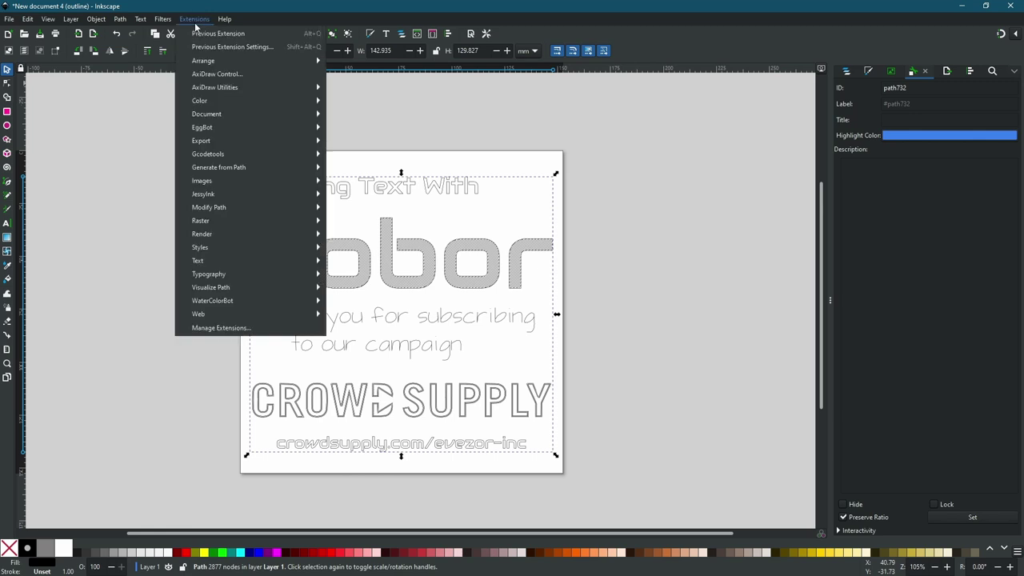
pyautogui.moveTo(233, 208)
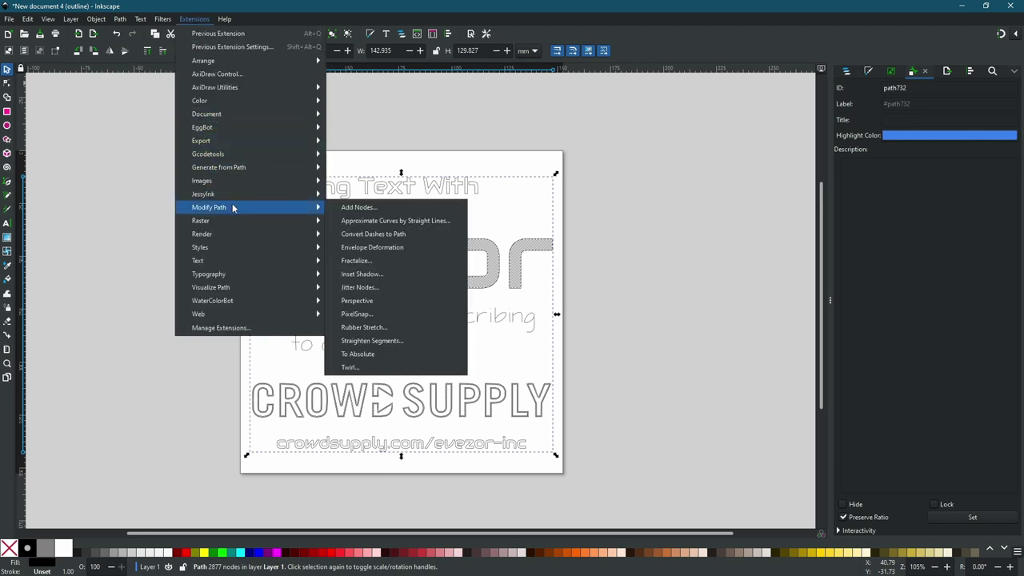
pyautogui.click(352, 222)
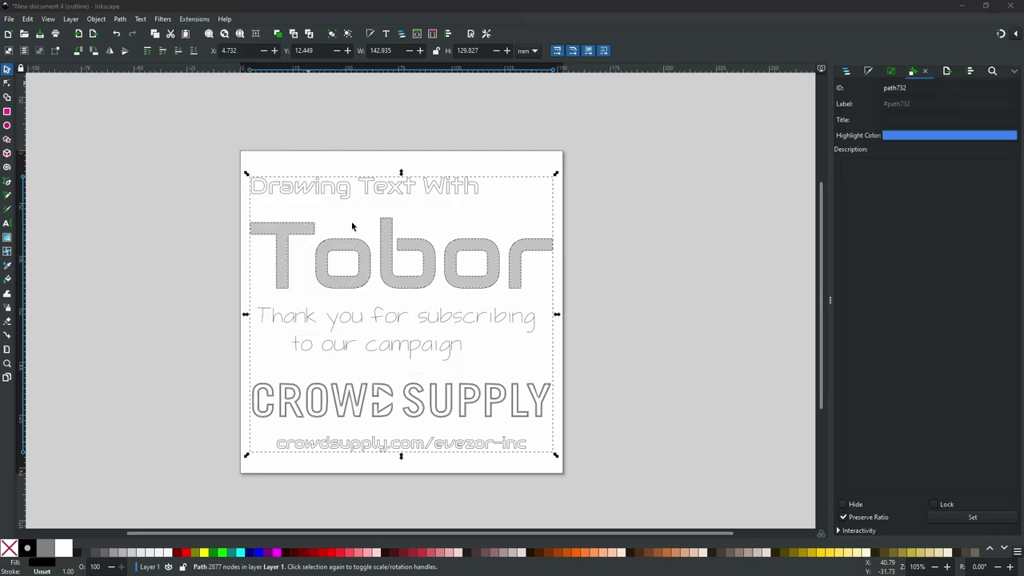
pyautogui.moveTo(876, 89); pyautogui.dragTo(677, 162)
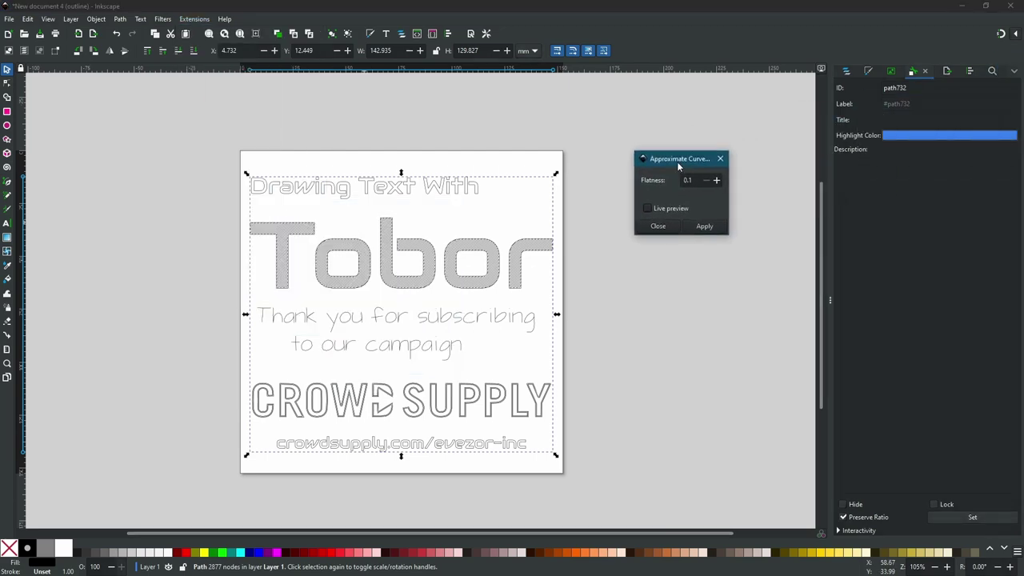
pyautogui.scroll(5, 512, 230)
pyautogui.scroll(1, 568, 264)
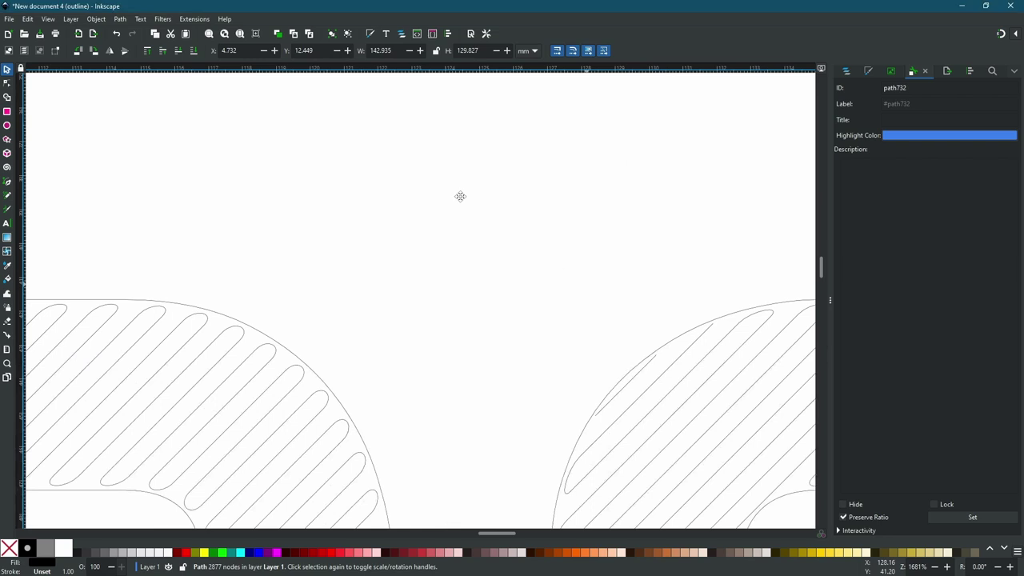
pyautogui.scroll(2, 459, 195)
pyautogui.hotkey('alt', 'Tab')
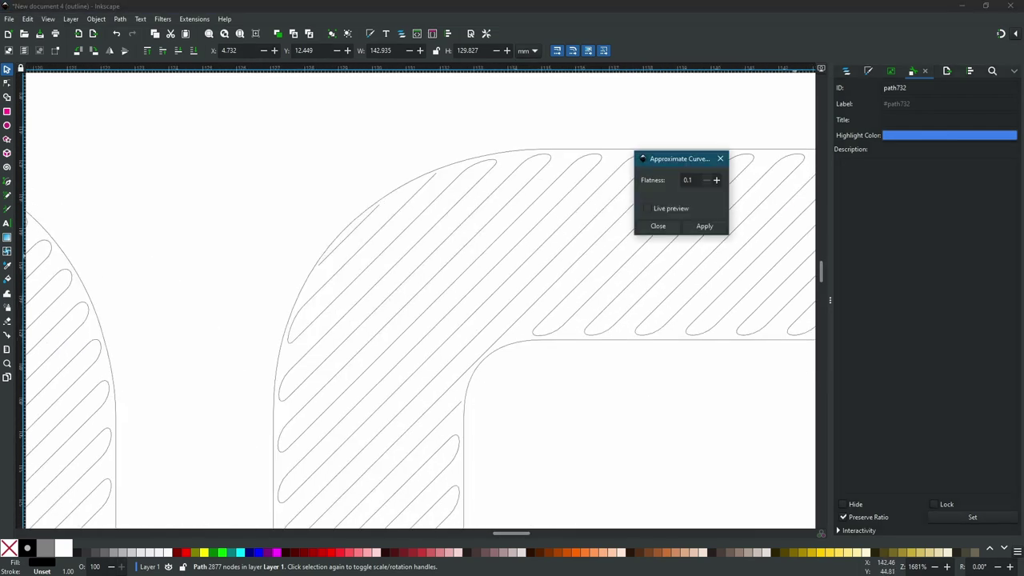
pyautogui.moveTo(676, 161); pyautogui.dragTo(695, 136)
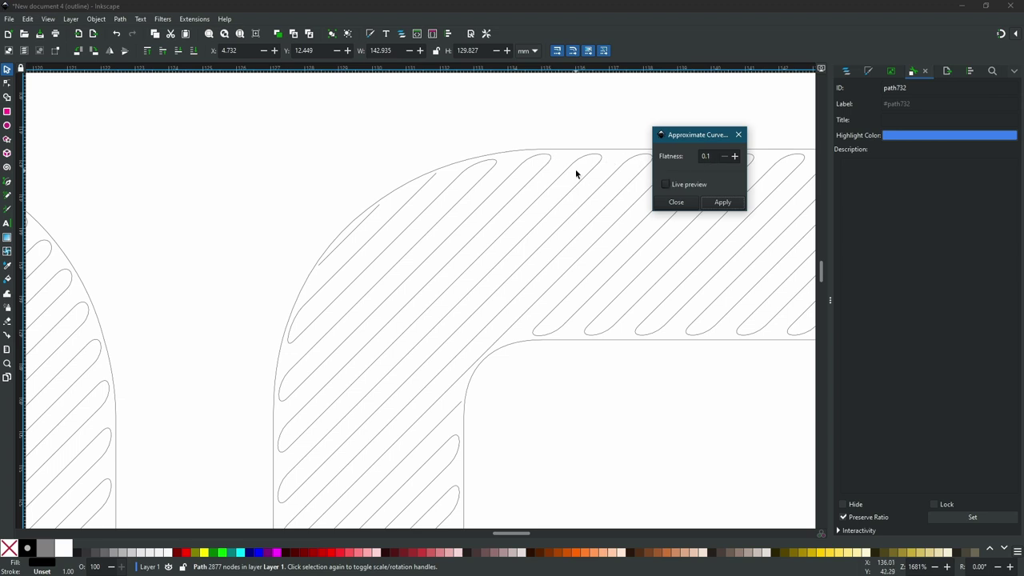
pyautogui.click(722, 202)
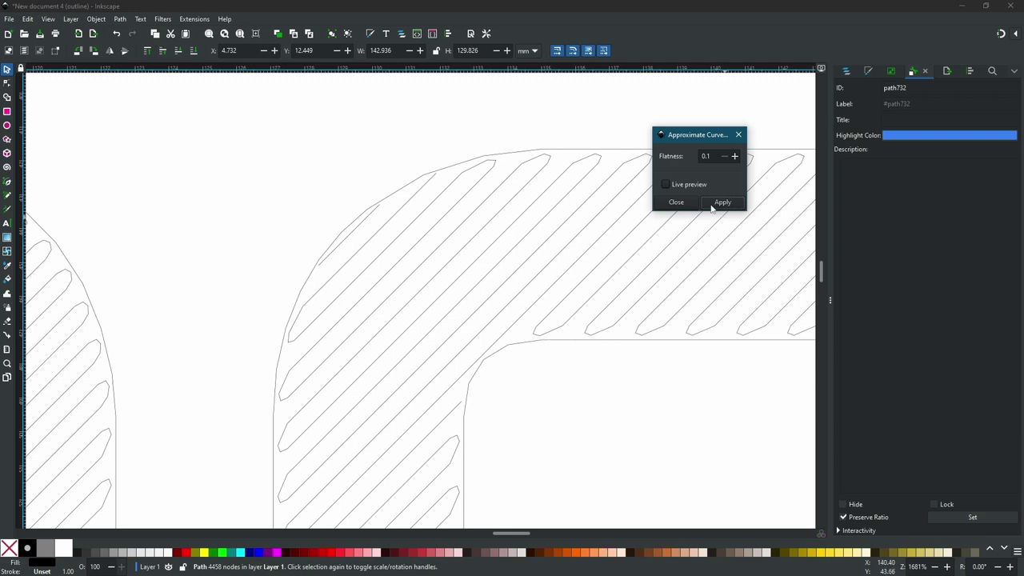
pyautogui.click(676, 201)
# - Start the Path to Gcode extension on the combined path and set its output file name to drawing_with_tobor.gcode
pyautogui.scroll(-6, 570, 258)
pyautogui.scroll(-4, 570, 258)
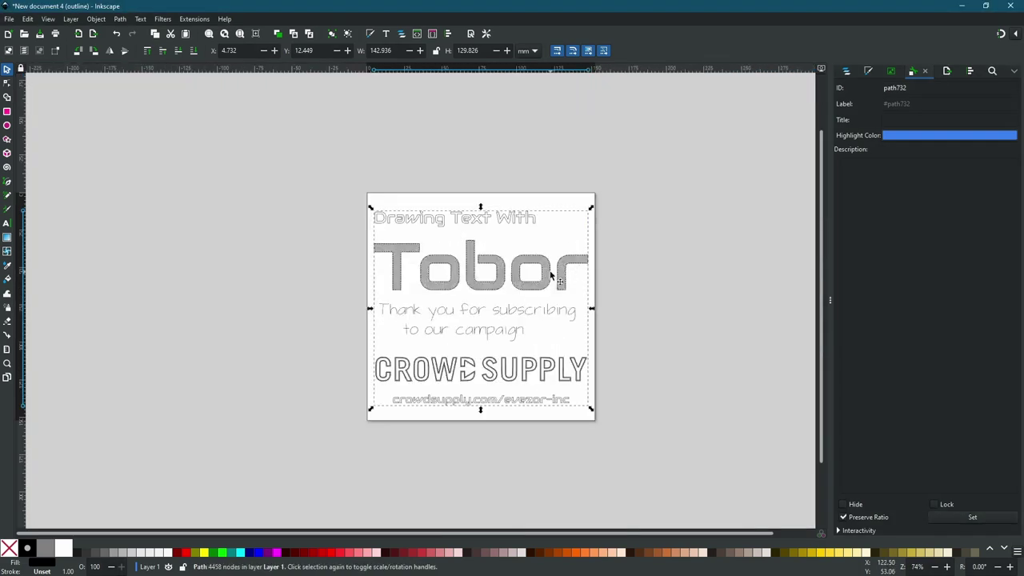
pyautogui.scroll(1, 555, 290)
pyautogui.scroll(1, 534, 299)
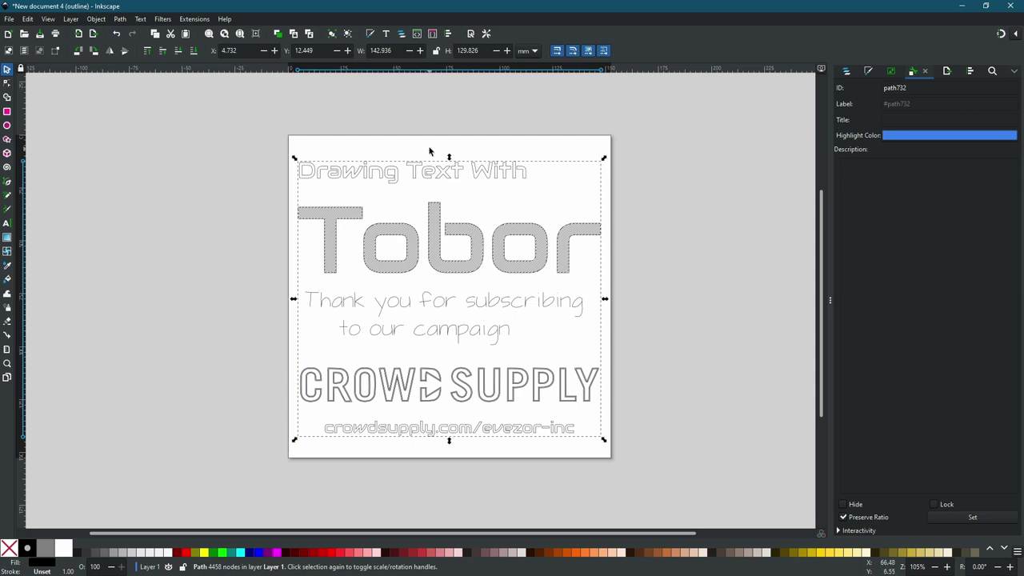
pyautogui.click(192, 18)
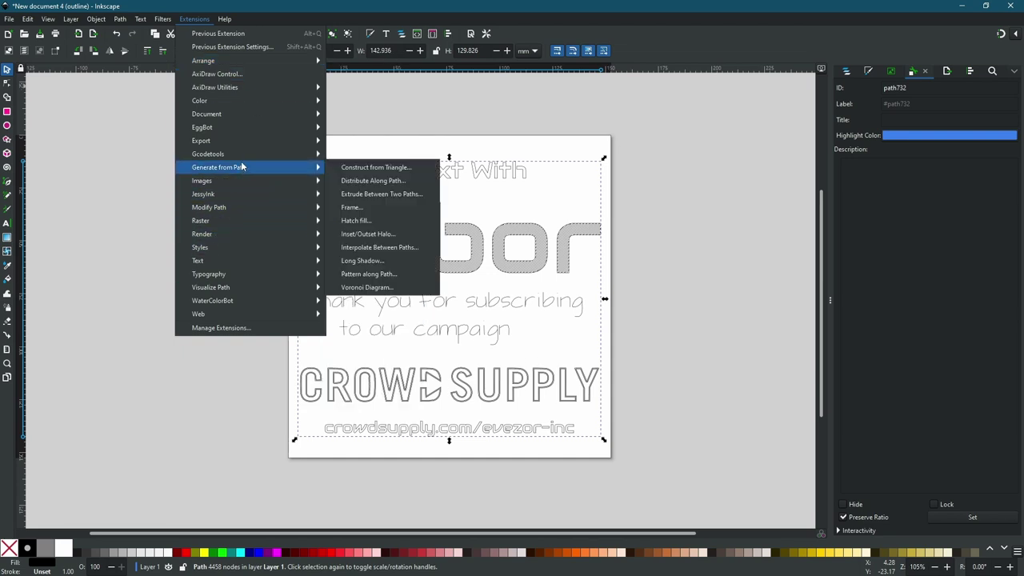
pyautogui.moveTo(243, 155)
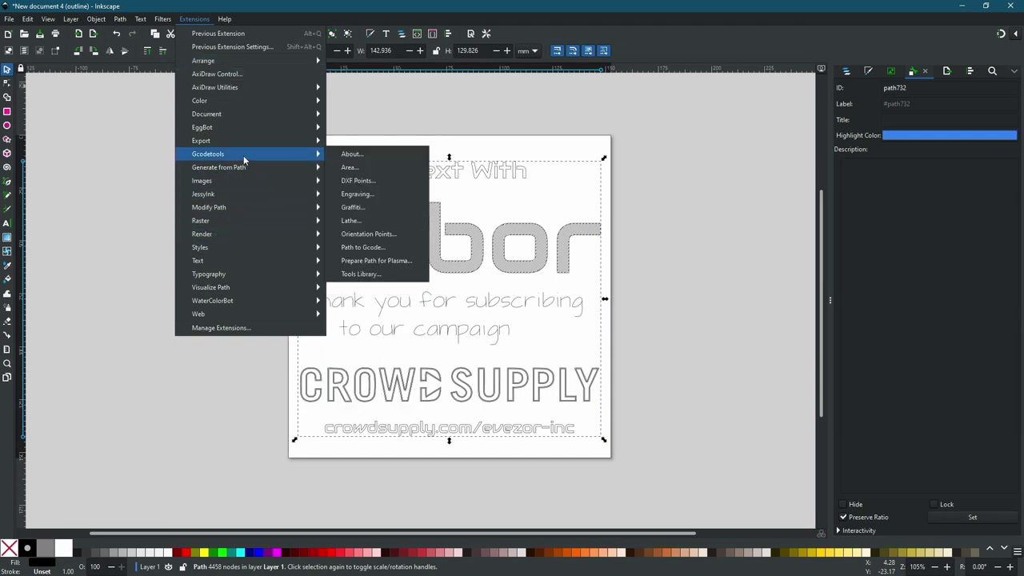
pyautogui.click(369, 253)
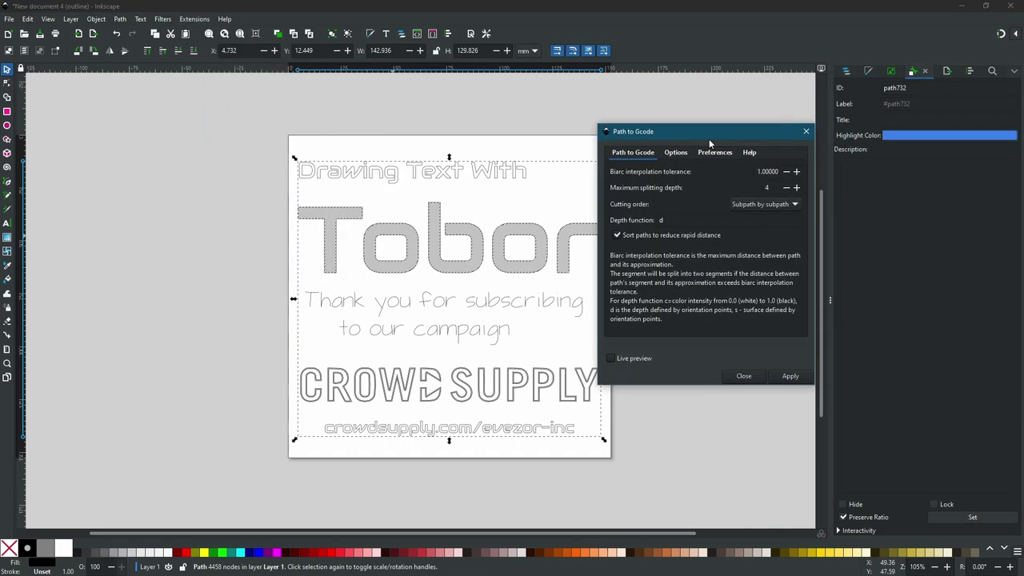
pyautogui.click(763, 134)
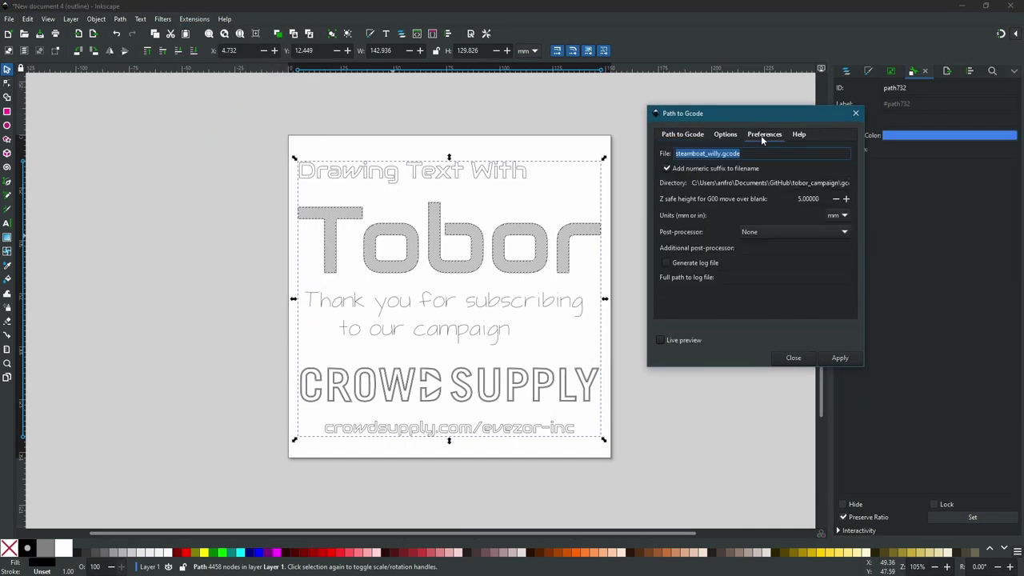
pyautogui.doubleClick(713, 153)
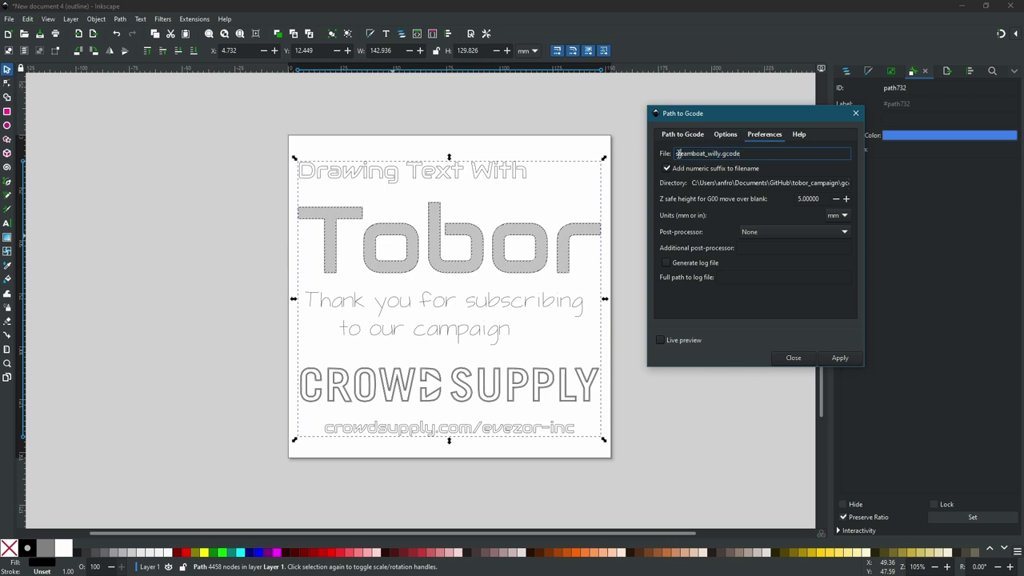
pyautogui.moveTo(677, 154); pyautogui.dragTo(724, 199)
pyautogui.press('BackSpace')
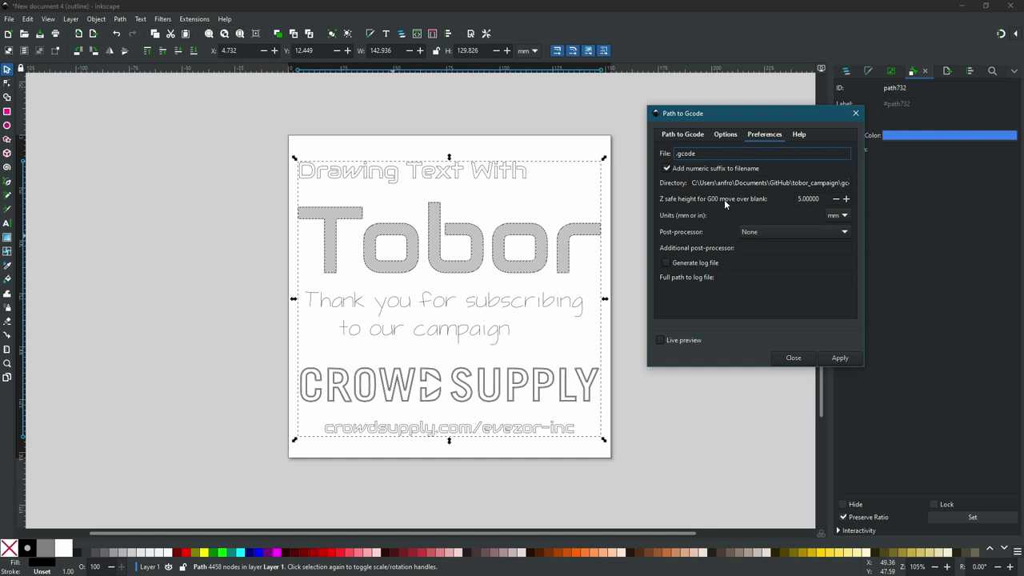
pyautogui.write('drawing_with_tobor')
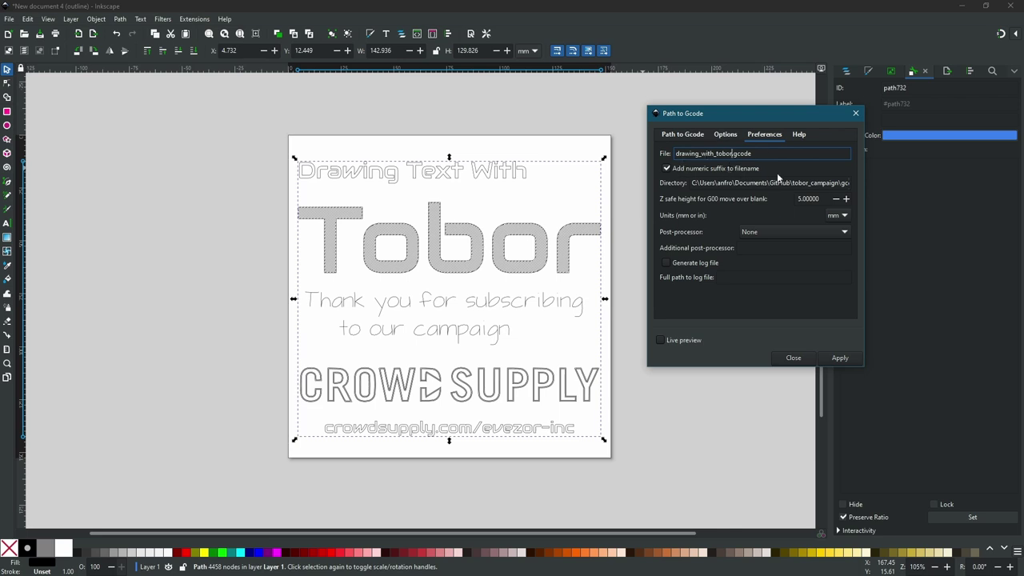
# - Check the full output directory path in the Path to Gcode preferences
pyautogui.click(694, 183)
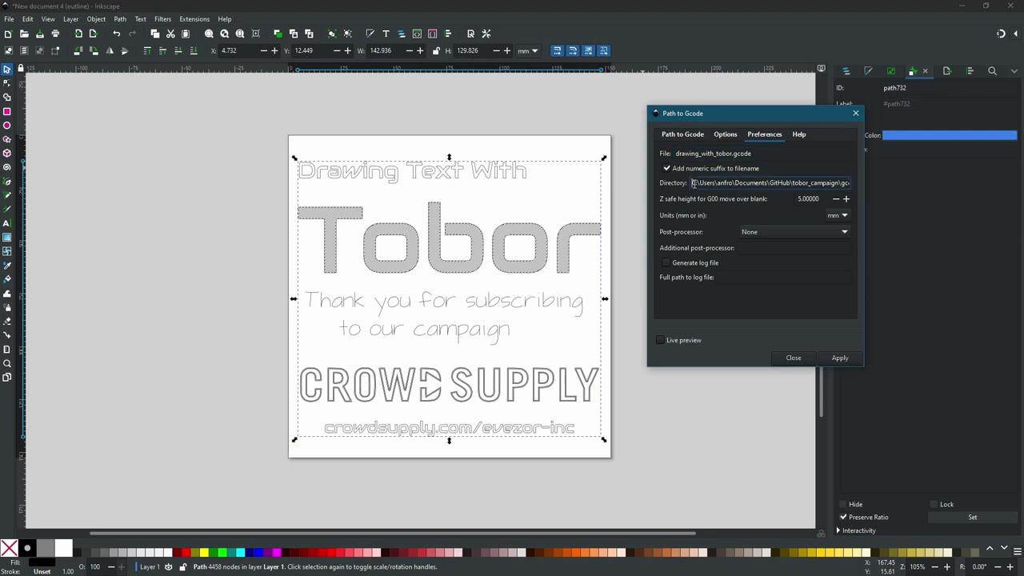
pyautogui.moveTo(693, 183); pyautogui.dragTo(843, 190)
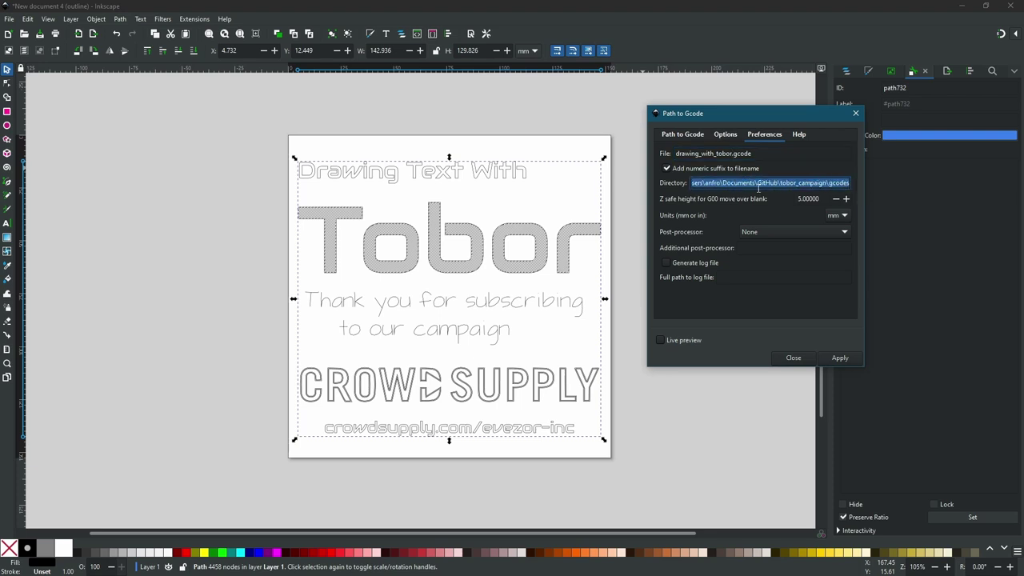
pyautogui.moveTo(758, 188); pyautogui.dragTo(687, 182)
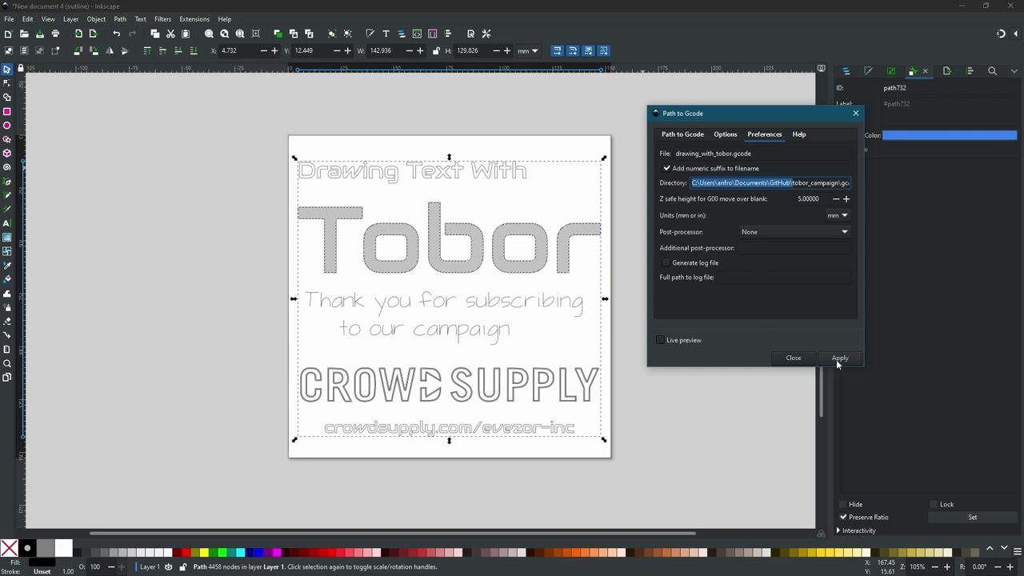
# - Generate the G-code with subpath-by-subpath cutting order and path sorting enabled, dismiss the script message, and inspect the generated toolpath and tool table
pyautogui.click(689, 136)
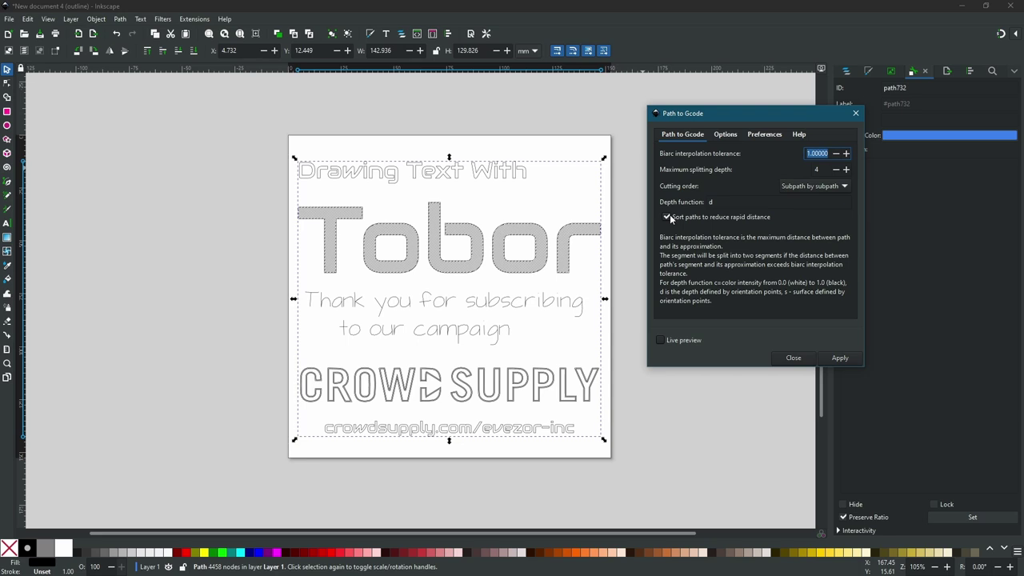
pyautogui.click(833, 357)
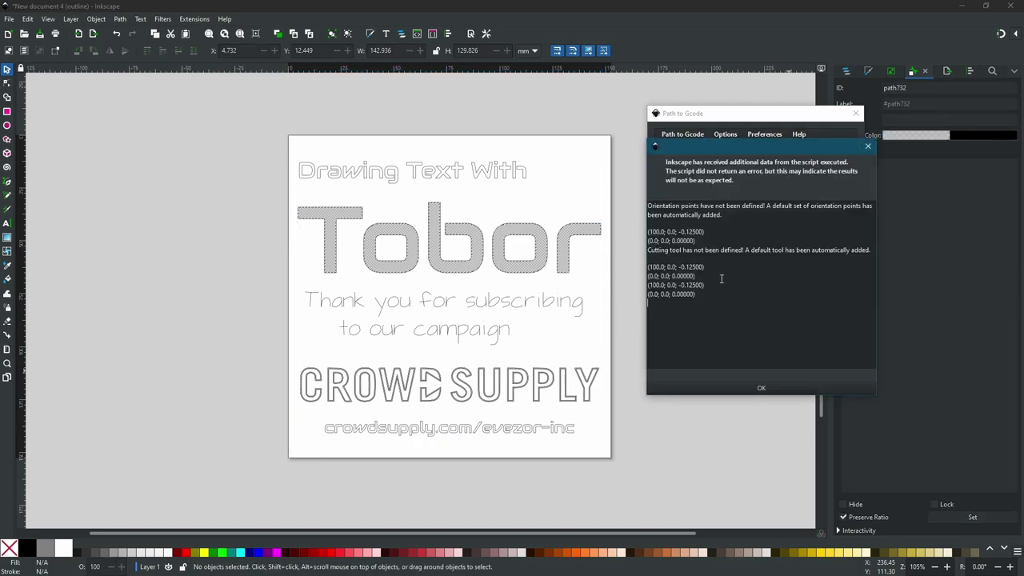
pyautogui.click(718, 389)
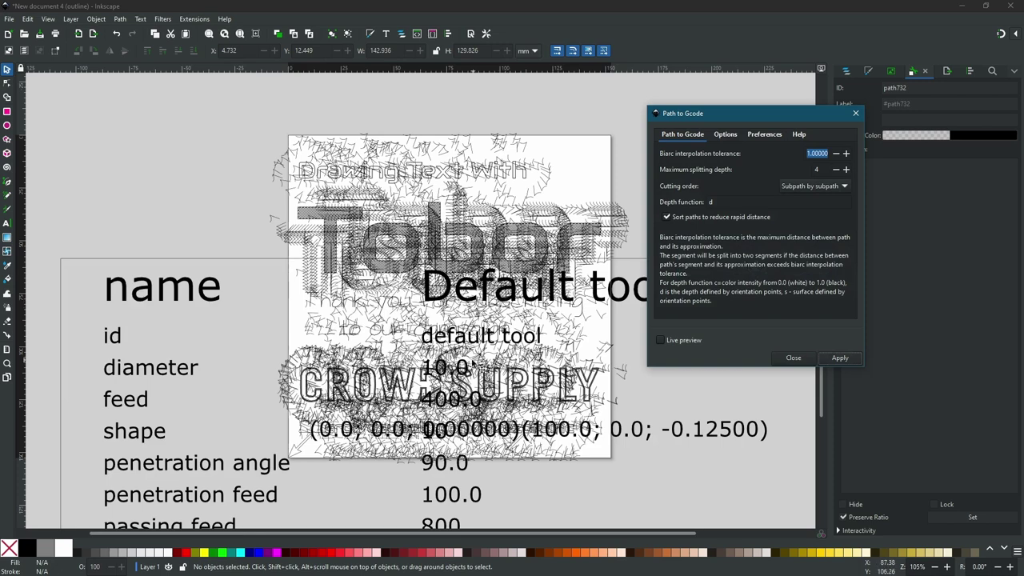
pyautogui.scroll(3, 432, 295)
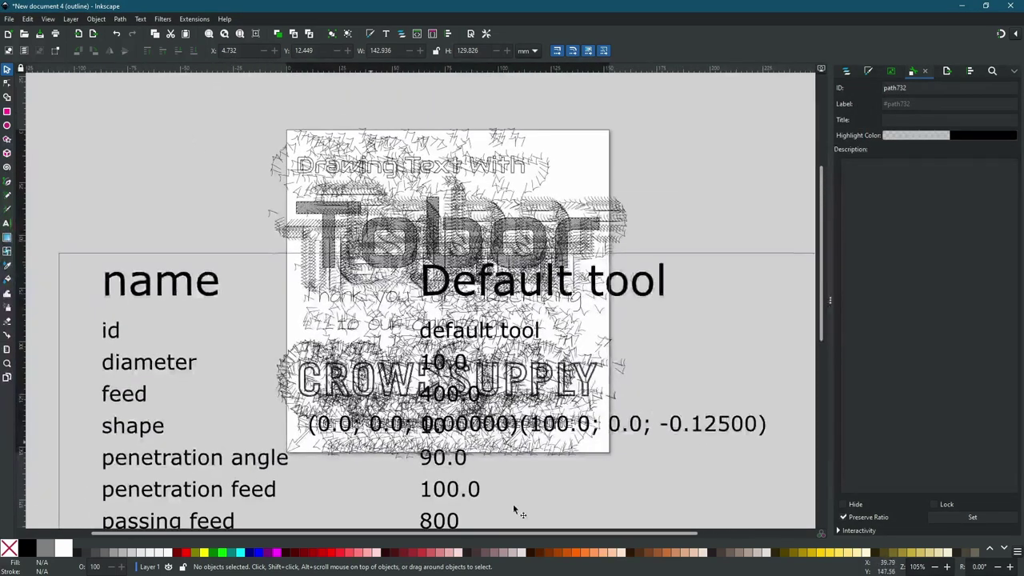
pyautogui.keyDown('ctrl'); pyautogui.scroll(-2, 536, 308); pyautogui.keyUp('ctrl')
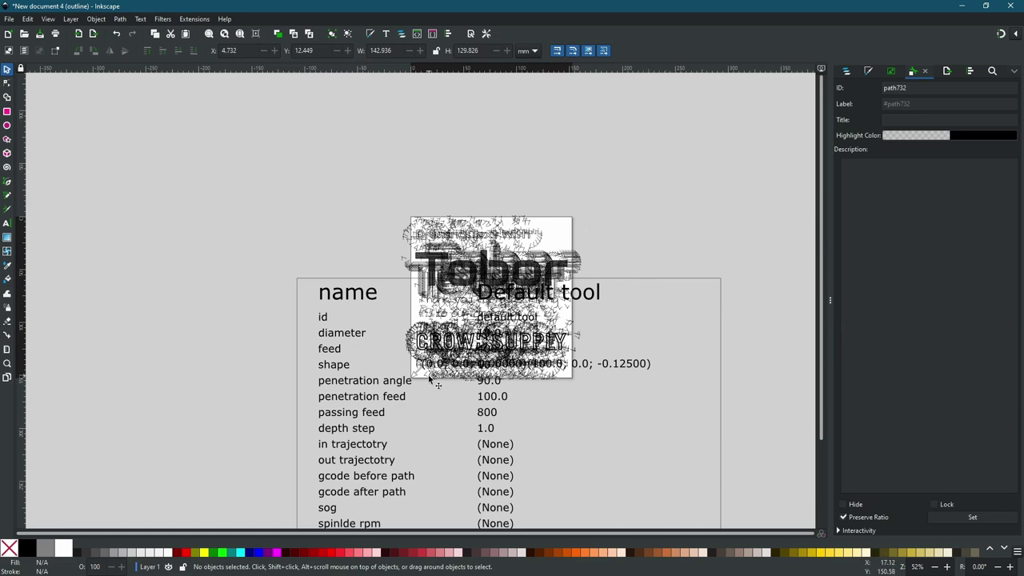
pyautogui.scroll(3, 432, 379)
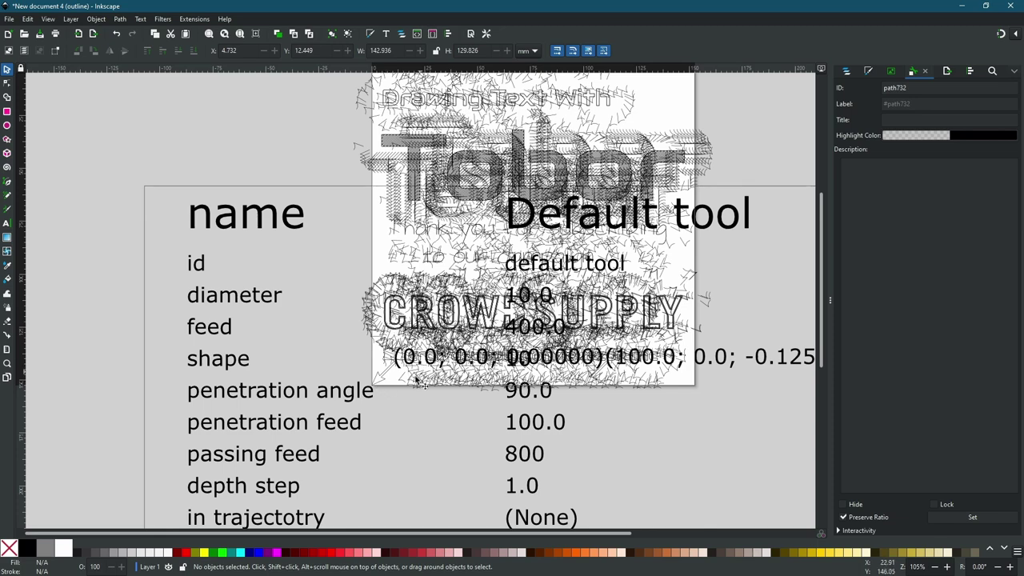
pyautogui.scroll(2, 410, 376)
pyautogui.hscroll(1, 411, 346)
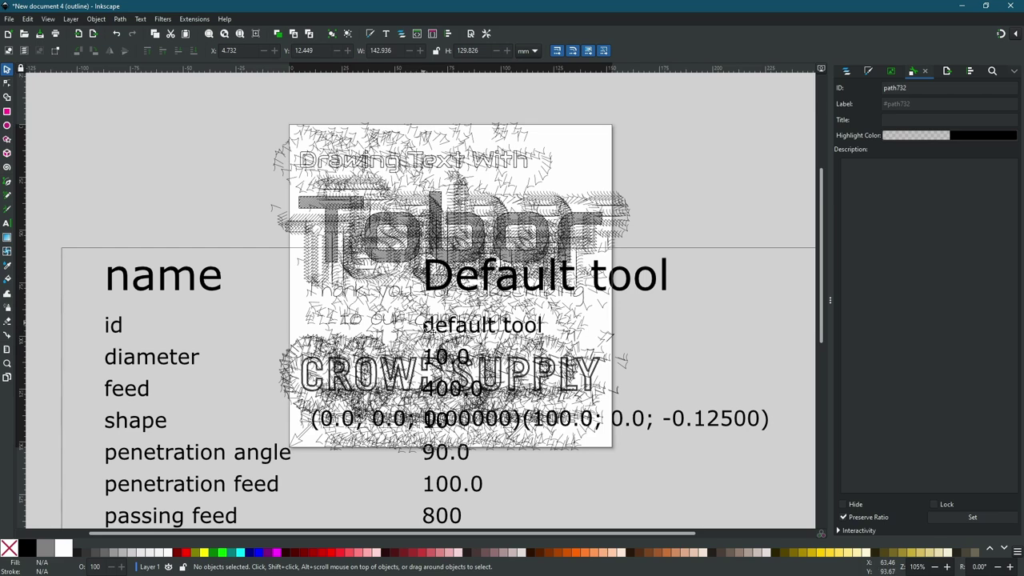
# - Switch to the inkscape2scara PyScript page in the browser and show its canvas in a separate tab
pyautogui.hotkey('alt', 'Tab')
pyautogui.scroll(10, 692, 273)
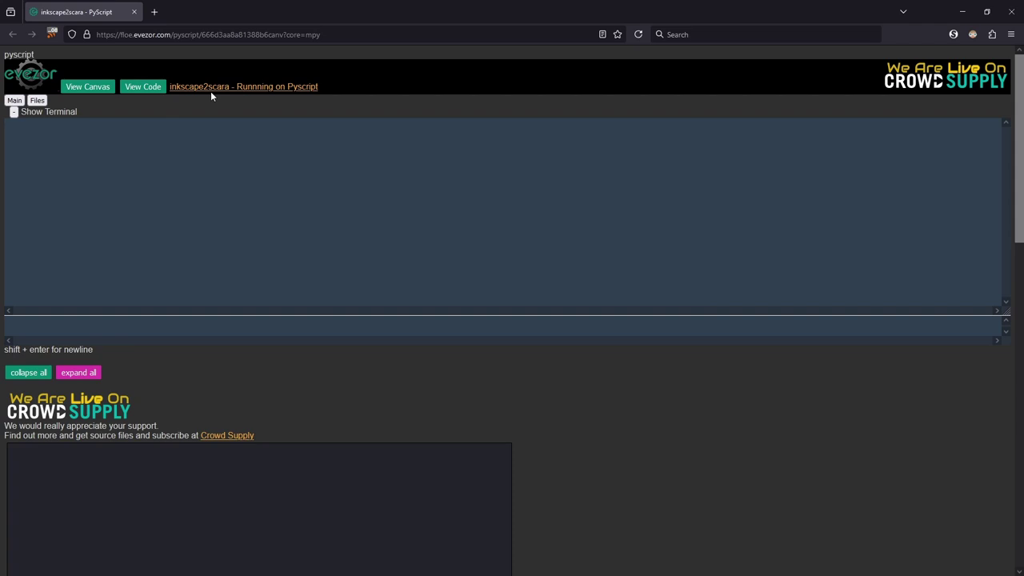
pyautogui.click(94, 92)
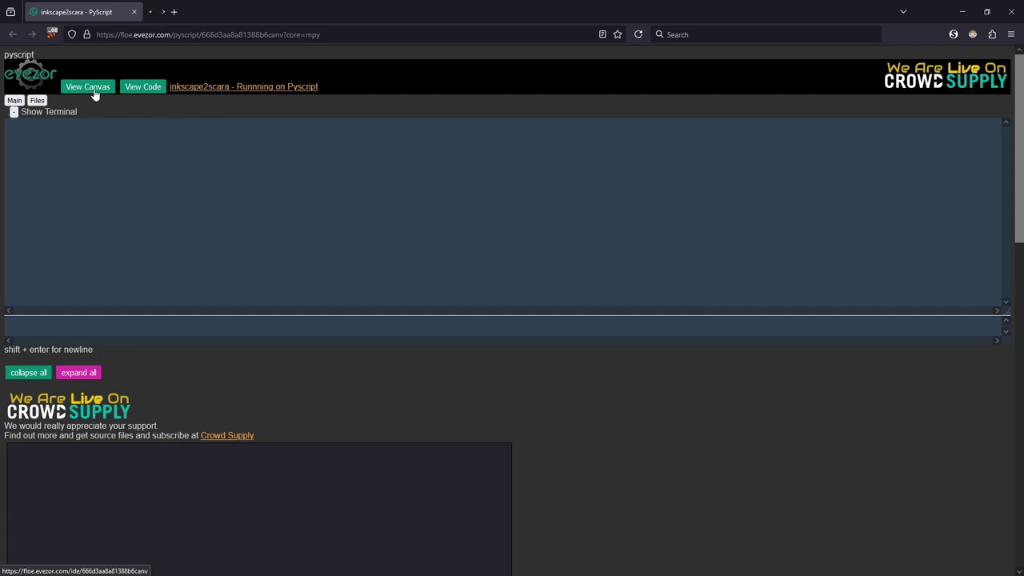
pyautogui.click(191, 16)
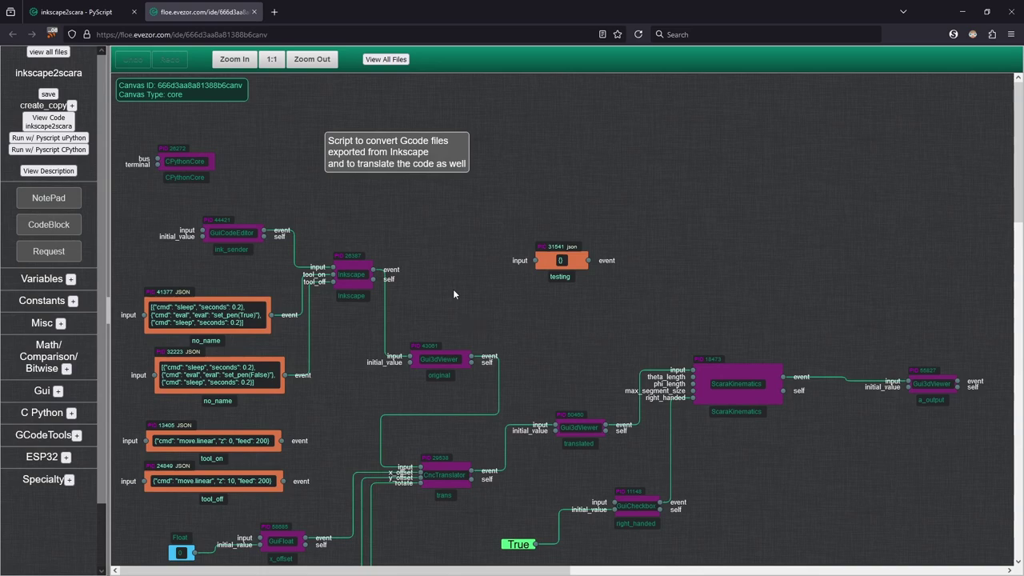
# - Examine the conversion flow on the canvas from the ink_sender code editor through the original viewer to the a_output viewer
pyautogui.scroll(-2, 453, 289)
pyautogui.scroll(2, 453, 290)
pyautogui.scroll(-1, 425, 297)
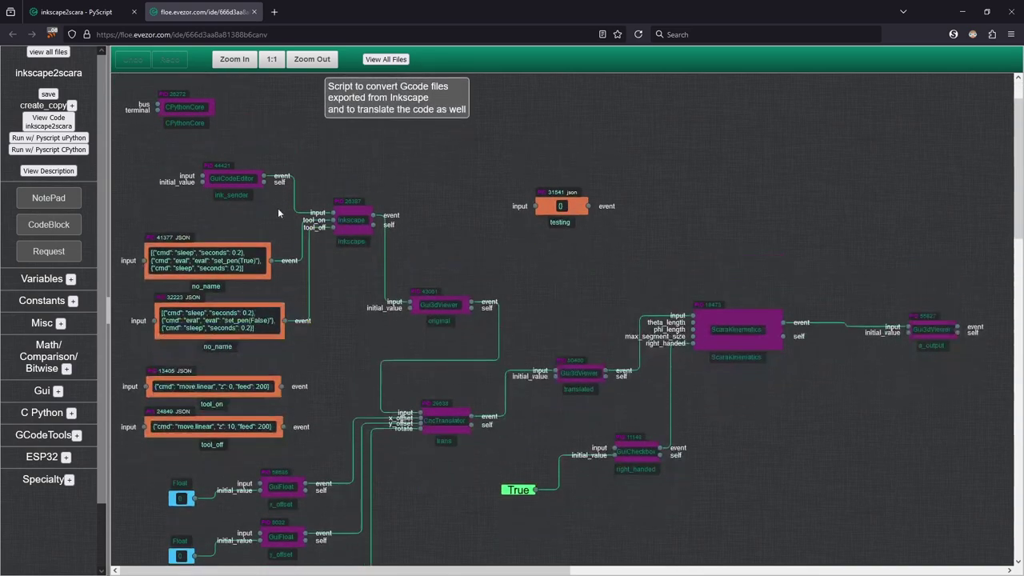
pyautogui.click(245, 182)
pyautogui.click(444, 306)
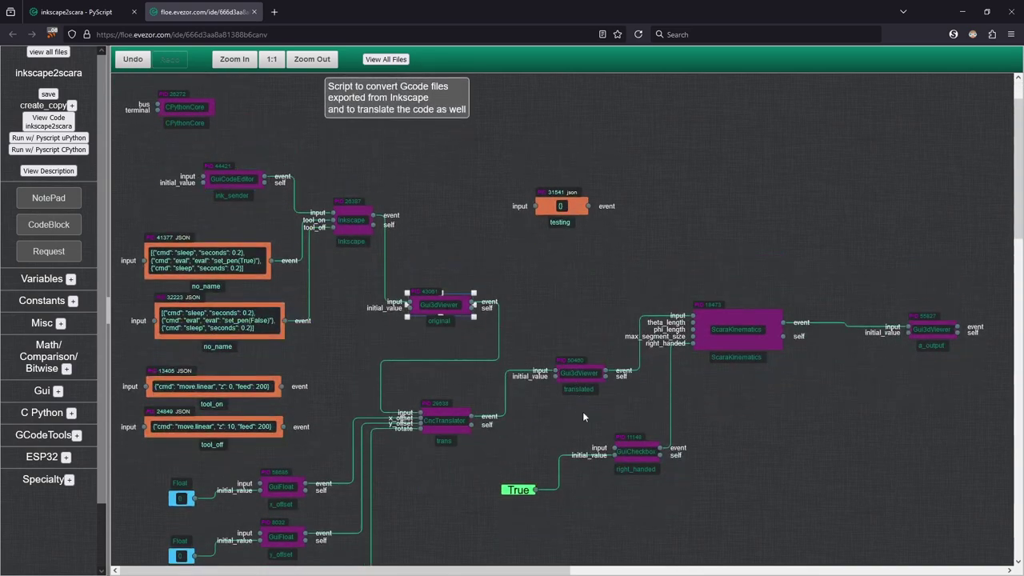
pyautogui.click(928, 332)
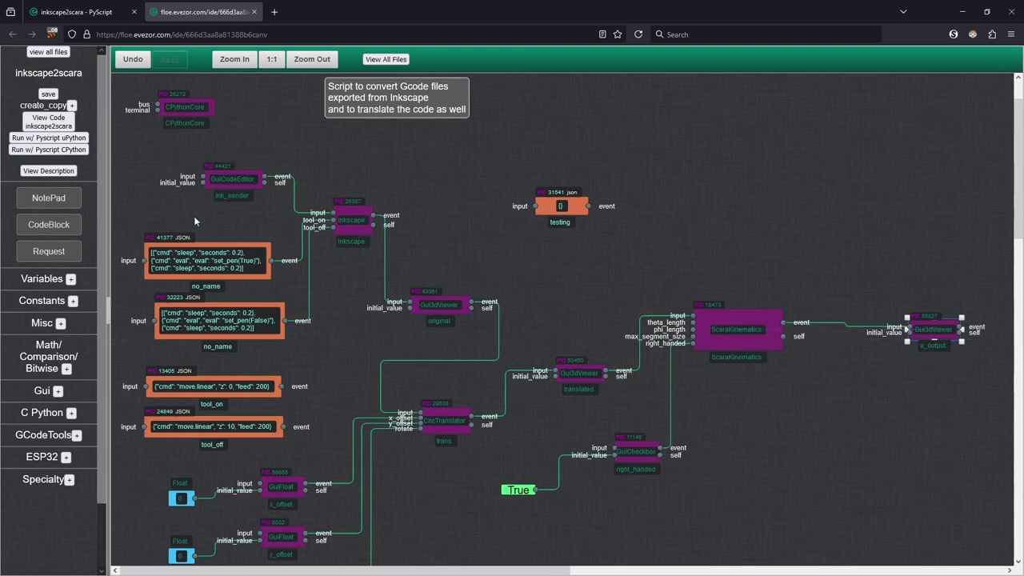
pyautogui.click(230, 178)
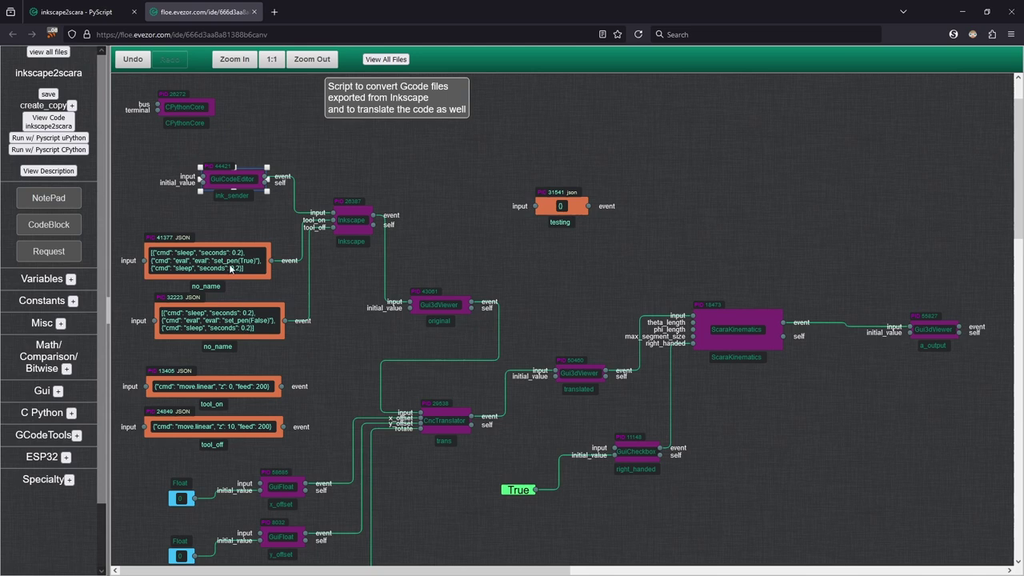
pyautogui.click(308, 318)
pyautogui.moveTo(921, 331); pyautogui.dragTo(900, 307)
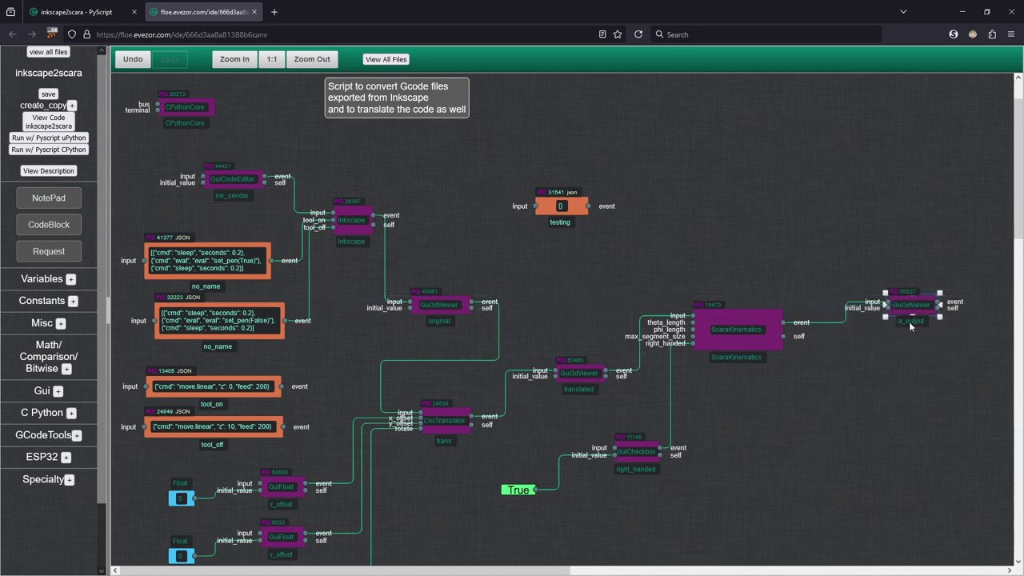
# - Return to the inkscape2scara PyScript page and load drawing_with_tobor_0004.gcode from the gcodes folder into the ink_sender editor
pyautogui.click(108, 14)
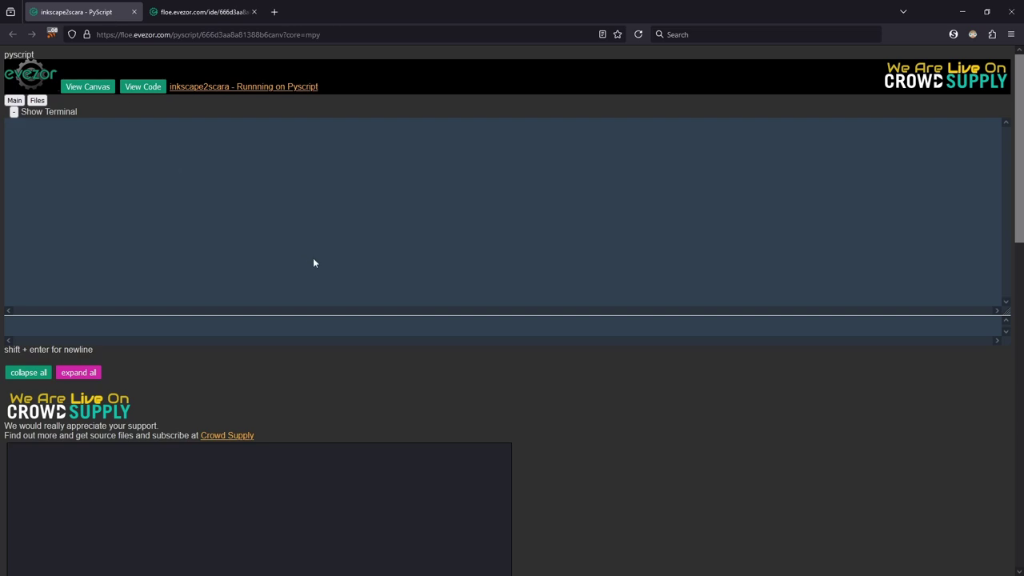
pyautogui.scroll(-3, 579, 367)
pyautogui.scroll(-5, 578, 367)
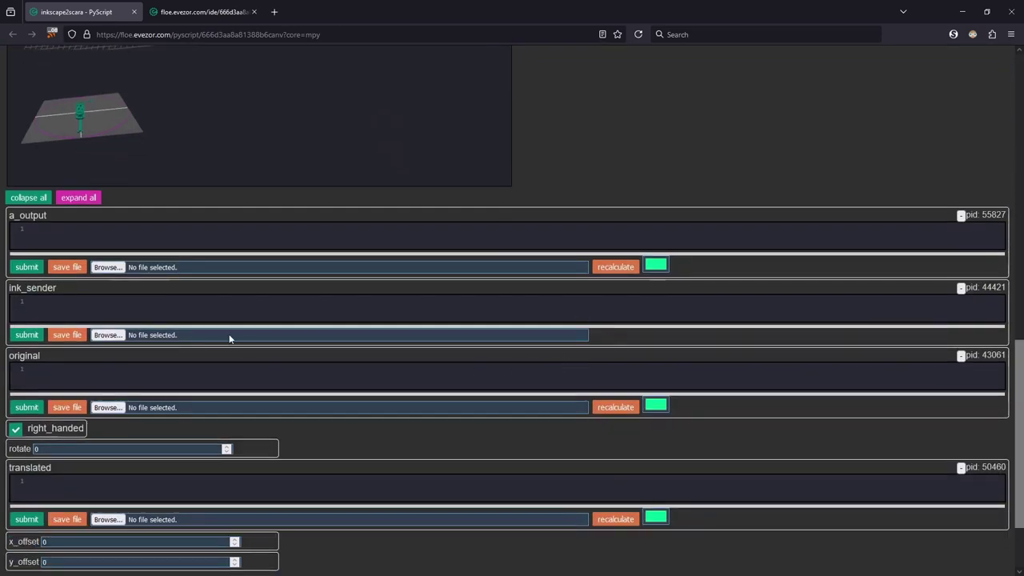
pyautogui.click(253, 311)
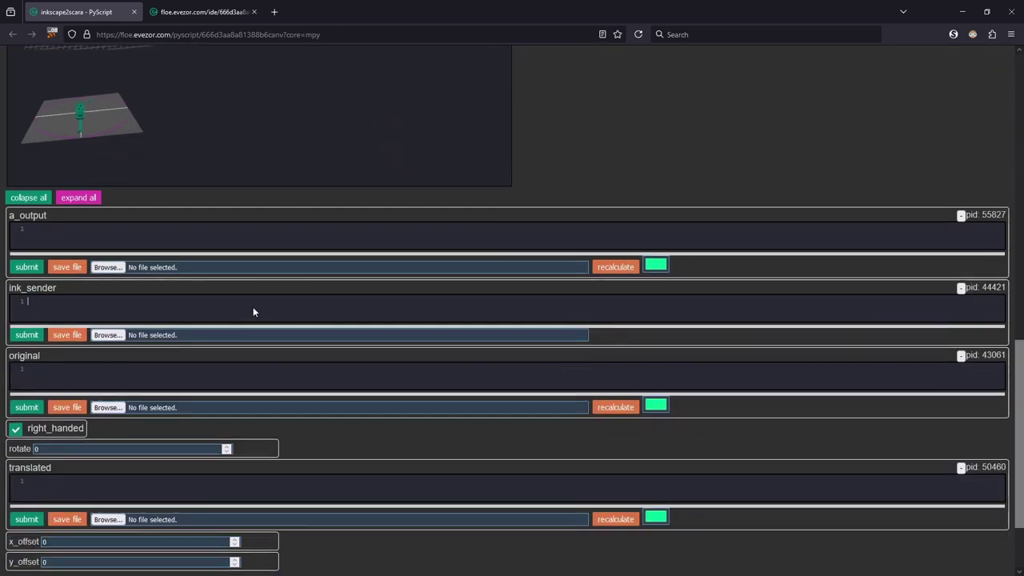
pyautogui.click(102, 336)
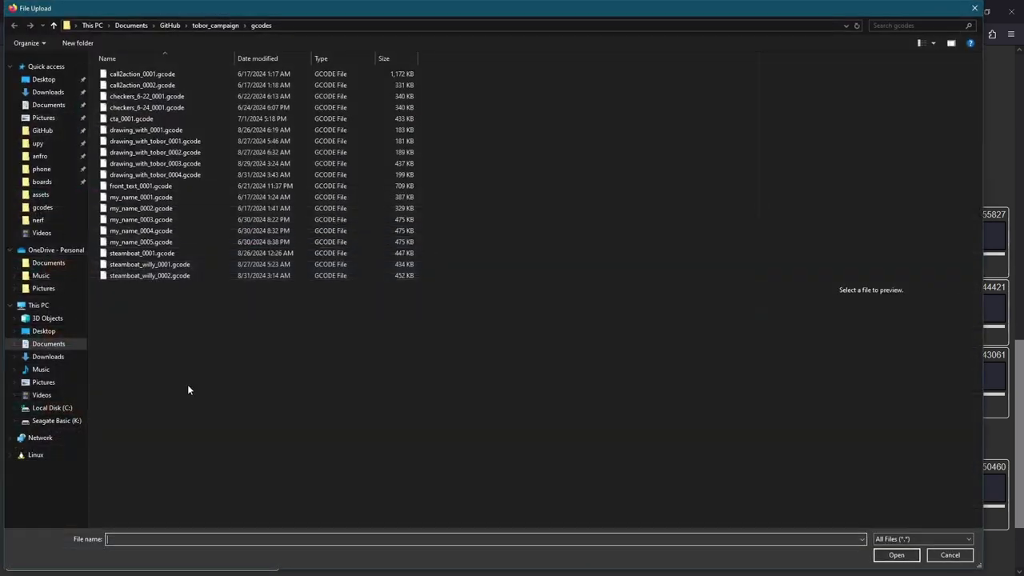
pyautogui.moveTo(388, 11); pyautogui.dragTo(809, 28)
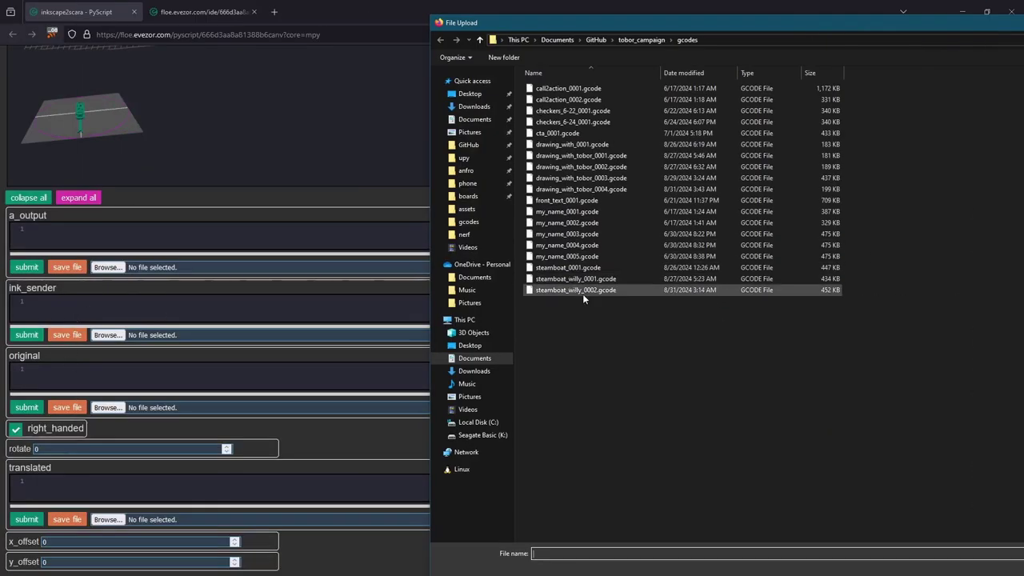
pyautogui.click(589, 192)
pyautogui.doubleClick(846, 24)
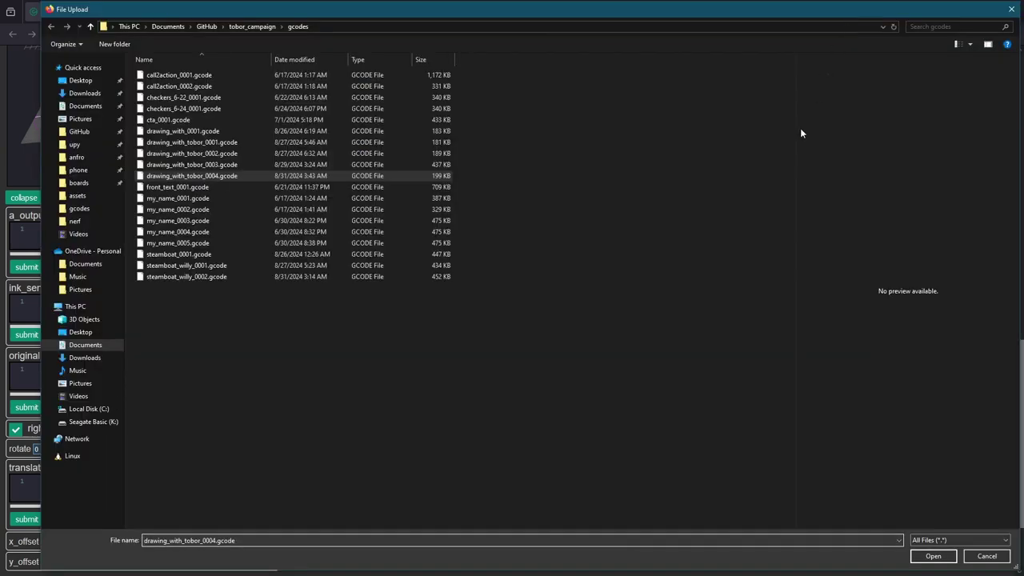
pyautogui.click(933, 556)
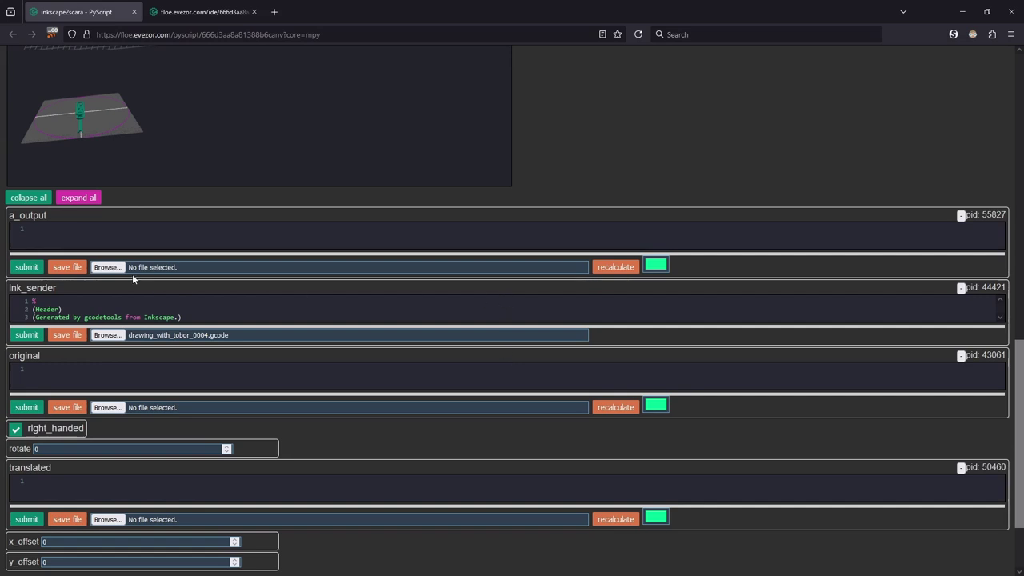
# - Enlarge the ink_sender editor to review the loaded G-code, and shrink the editor again
pyautogui.moveTo(422, 325); pyautogui.dragTo(415, 468)
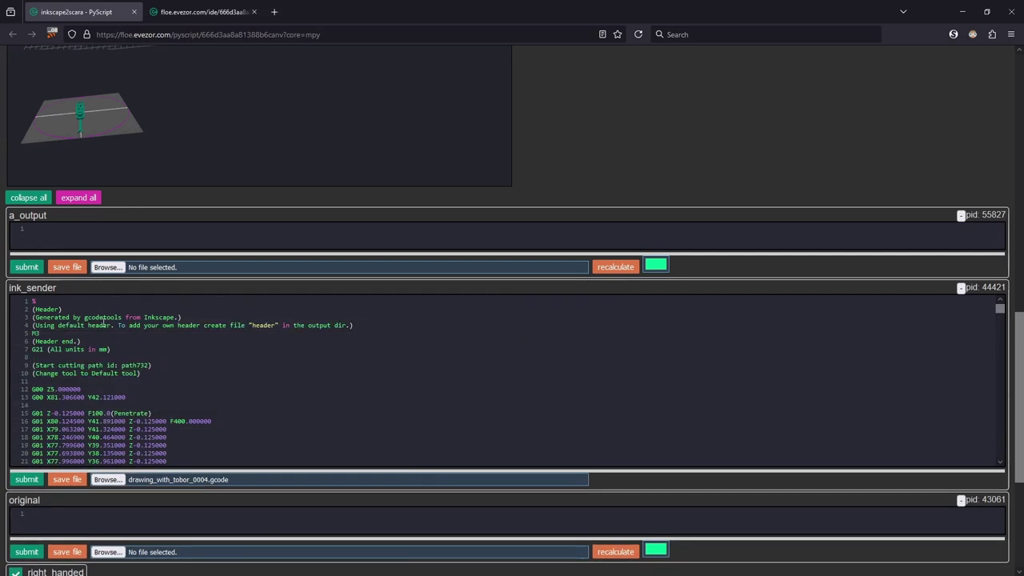
pyautogui.scroll(-5, 258, 393)
pyautogui.scroll(5, 258, 393)
pyautogui.moveTo(300, 469); pyautogui.dragTo(300, 352)
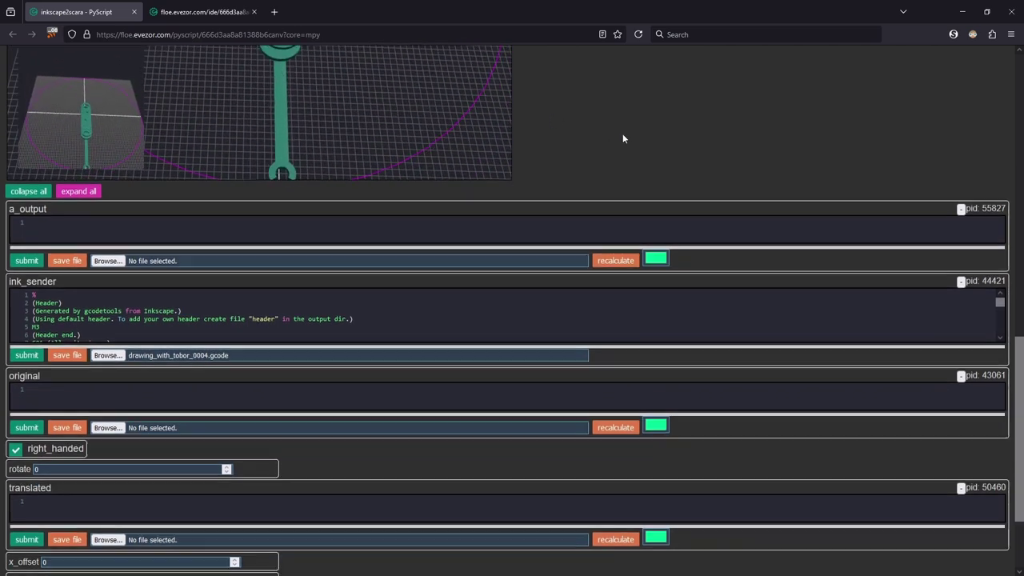
# - Set the translation x_offset to -100 and y_offset to -300
pyautogui.scroll(-3, 624, 139)
pyautogui.click(23, 441)
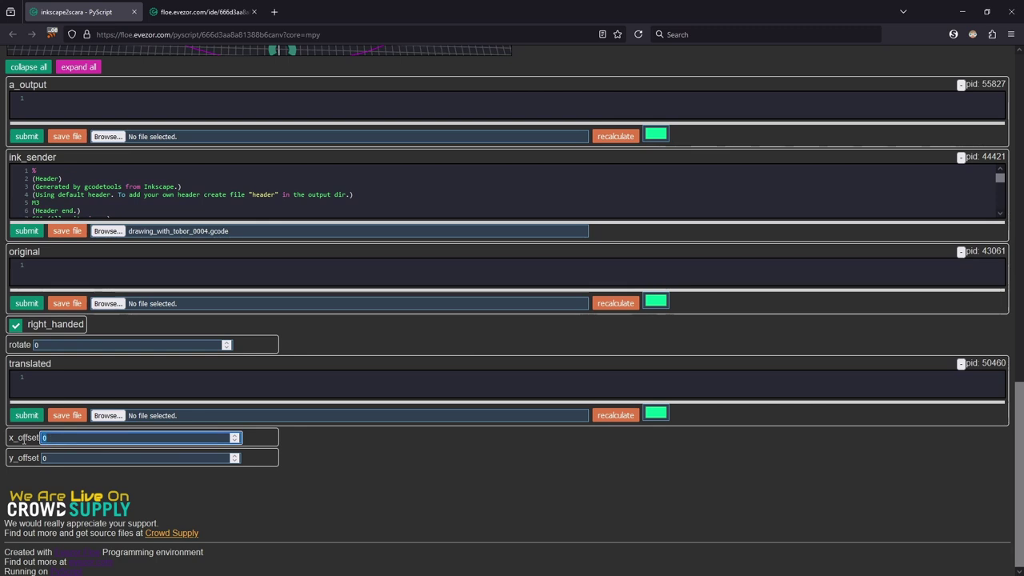
pyautogui.press('BackSpace')
pyautogui.write('-100')
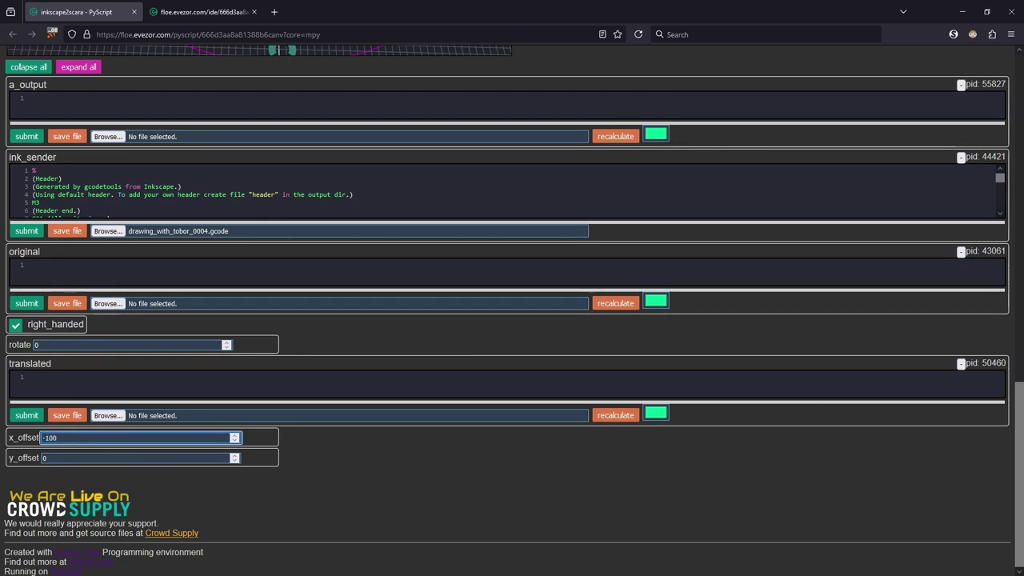
pyautogui.press('Tab')
pyautogui.write('-')
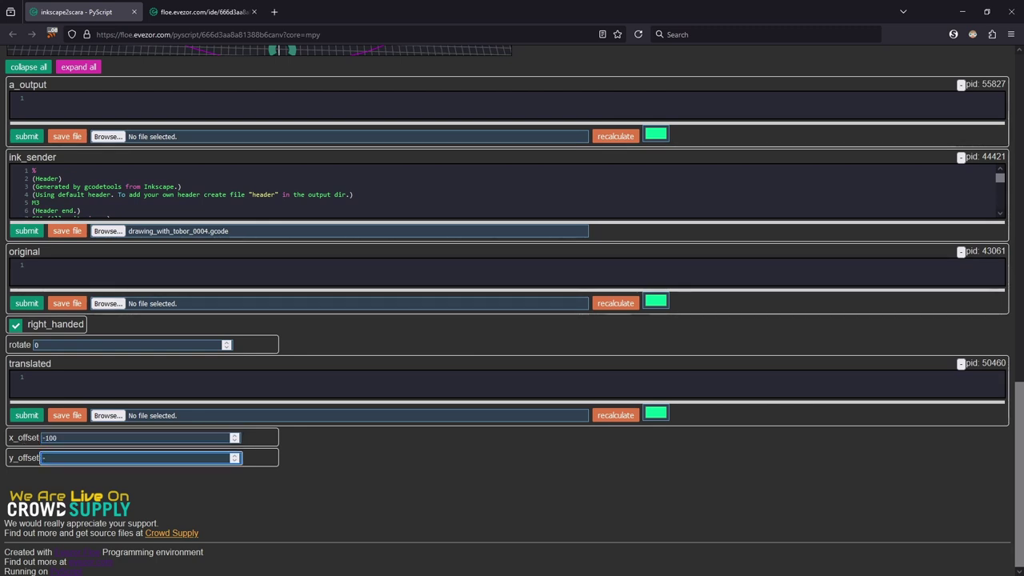
pyautogui.write('300')
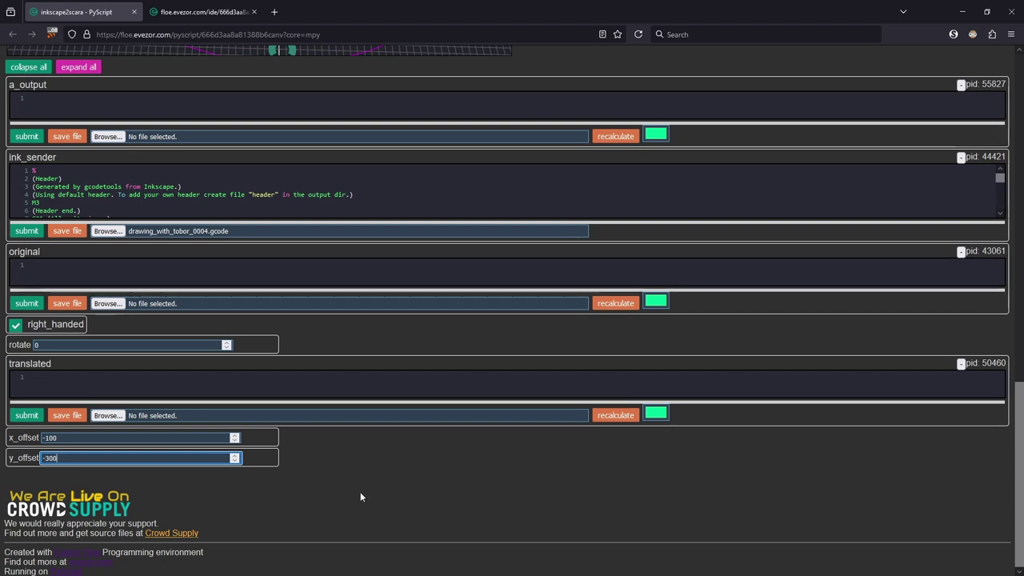
# - Submit the ink_sender G-code for conversion and bring the resulting toolpaths into view
pyautogui.scroll(2, 360, 497)
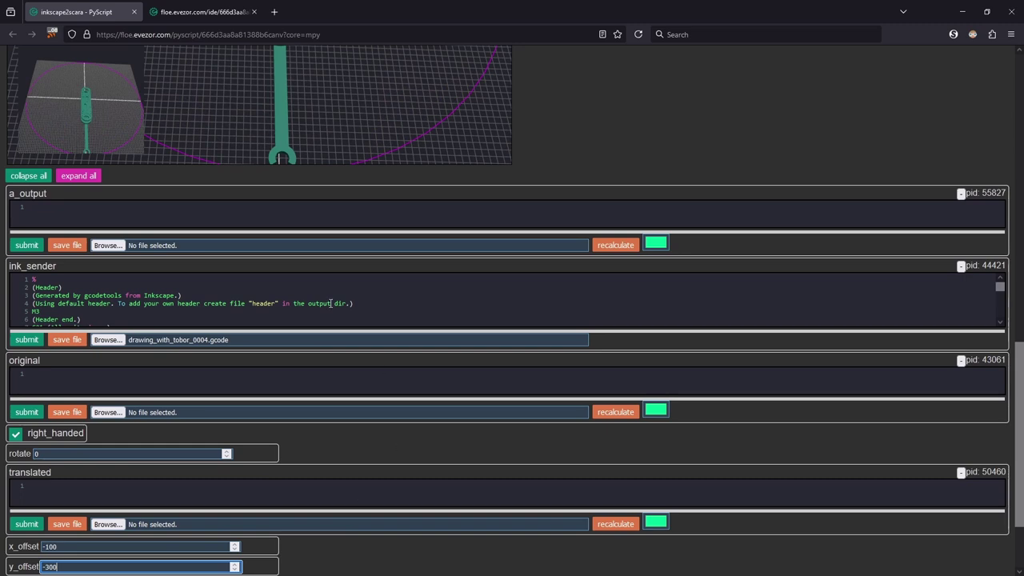
pyautogui.click(25, 340)
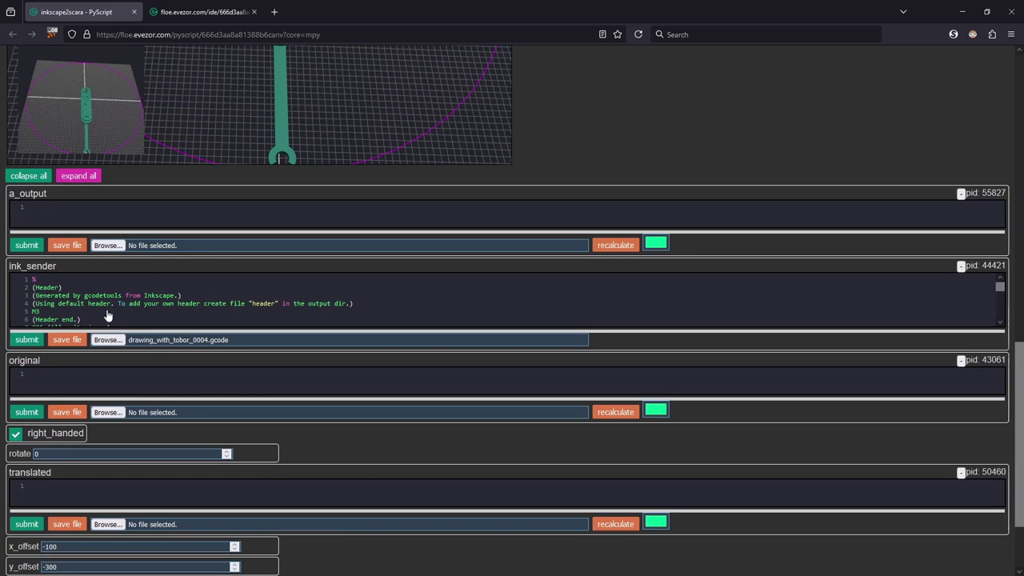
pyautogui.scroll(3, 518, 67)
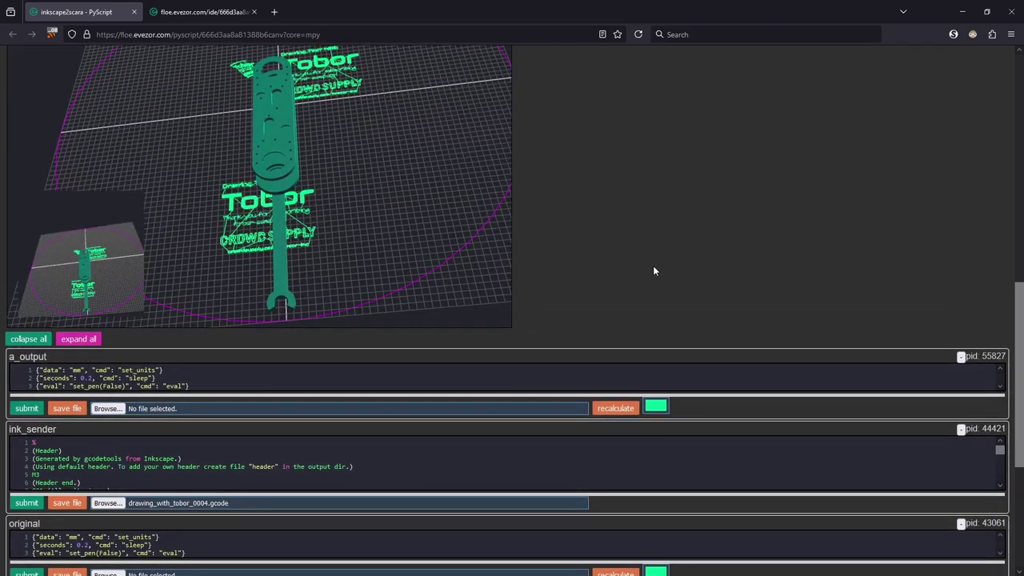
# - Change the original toolpath's display colour to magenta, RGB 203, 48, 207
pyautogui.scroll(-1, 700, 274)
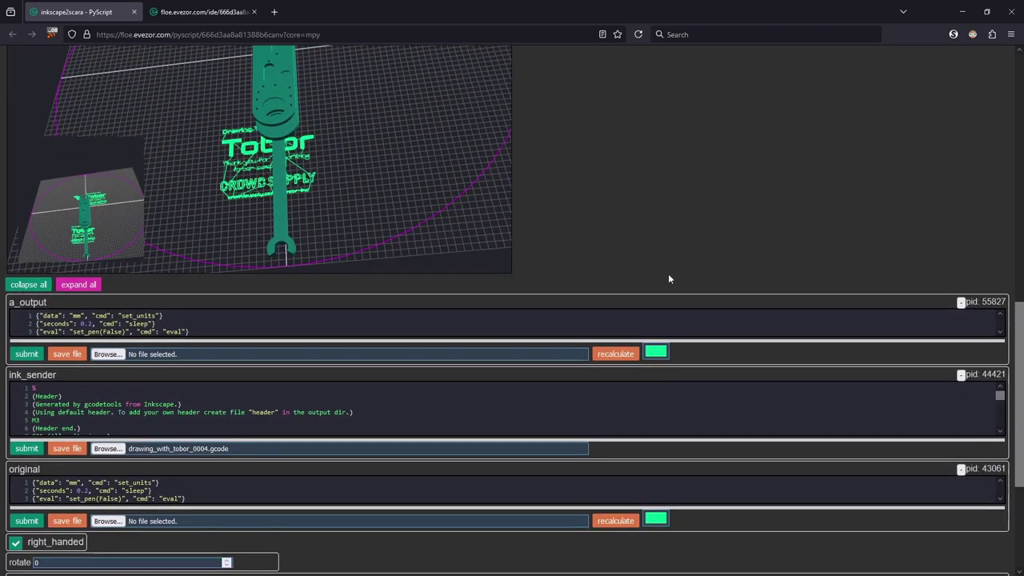
pyautogui.click(656, 519)
pyautogui.click(202, 68)
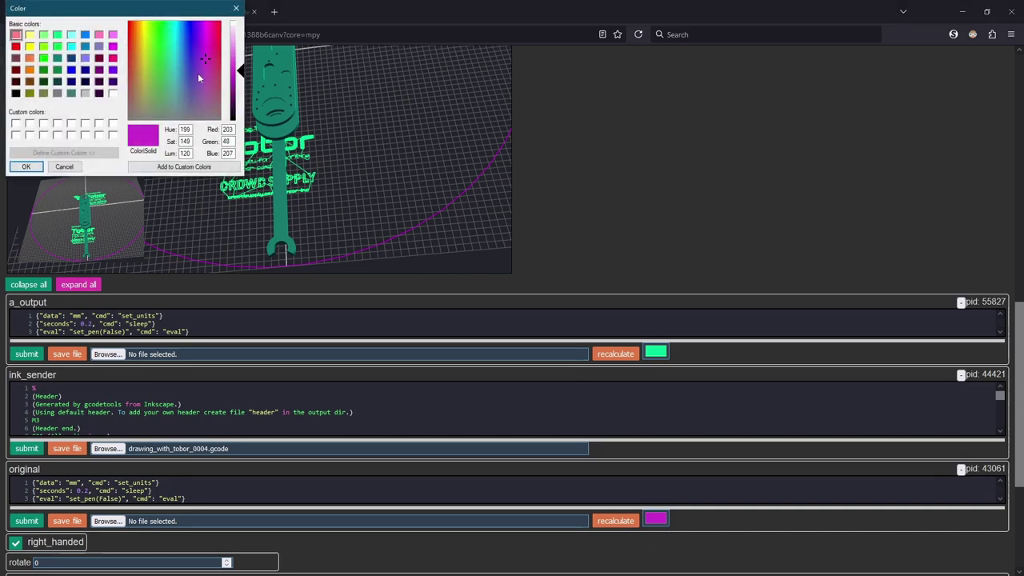
pyautogui.click(26, 166)
# - Examine the original toolpath's position and lettering relative to the robot arm and grid origin in the 3D viewer
pyautogui.scroll(5, 583, 192)
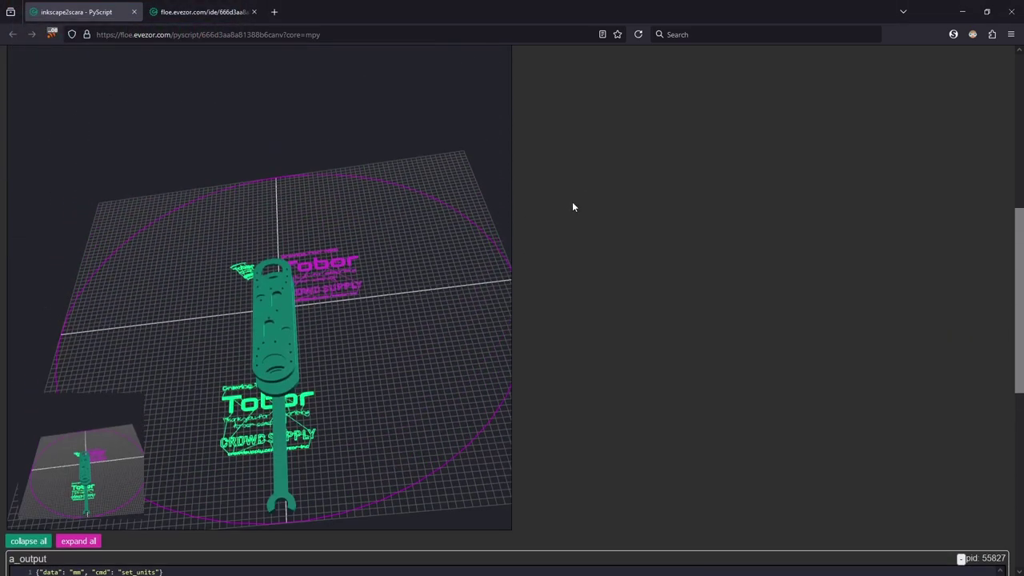
pyautogui.scroll(5, 314, 325)
pyautogui.moveTo(426, 317); pyautogui.dragTo(316, 381)
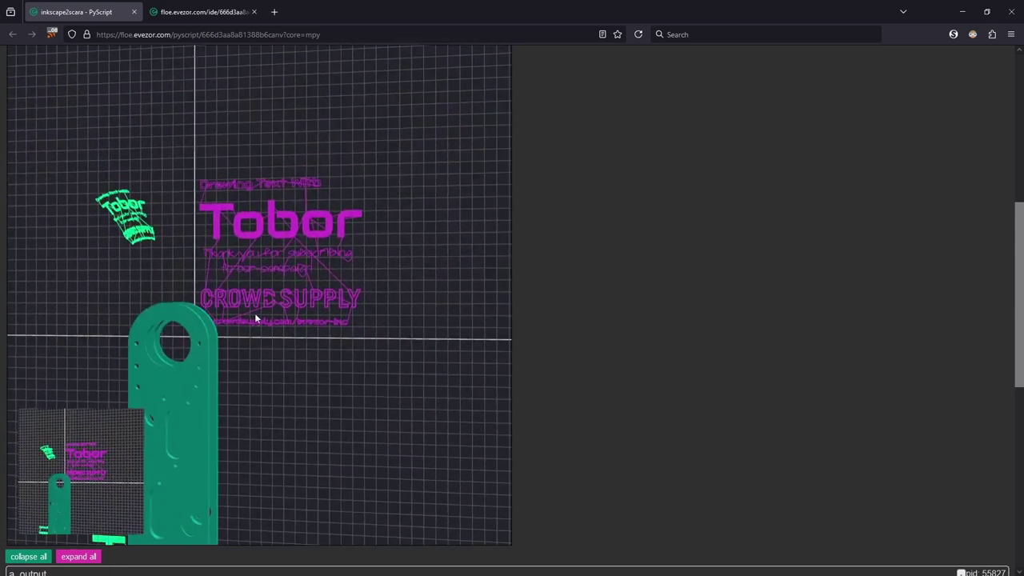
pyautogui.scroll(5, 256, 316)
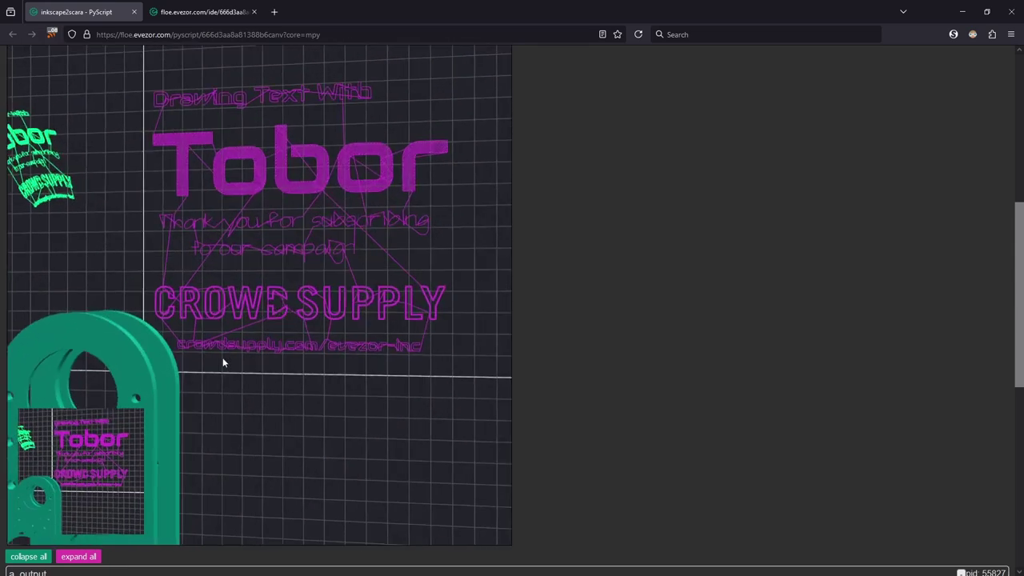
pyautogui.moveTo(223, 362); pyautogui.dragTo(181, 381)
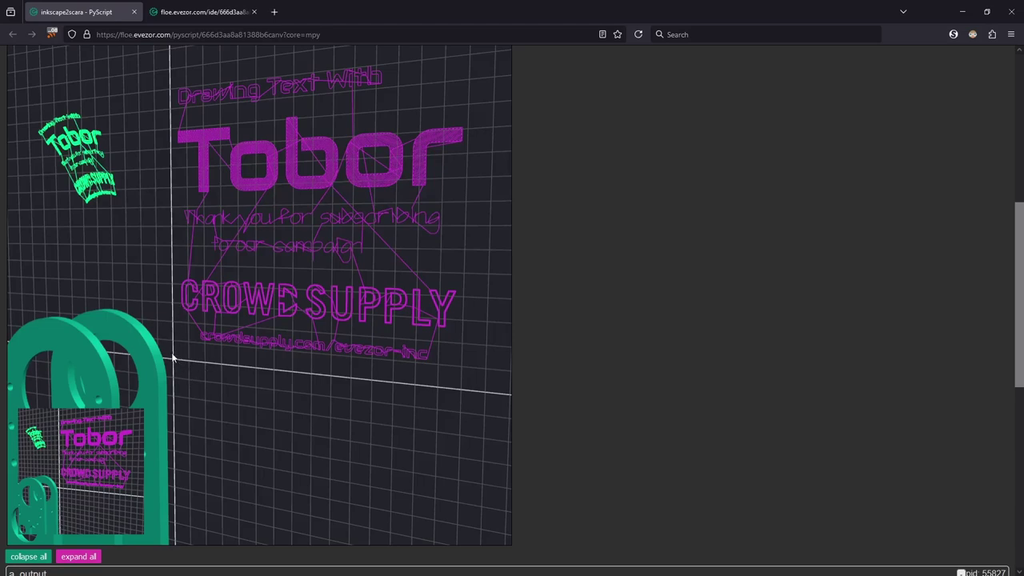
pyautogui.moveTo(190, 354); pyautogui.dragTo(231, 374)
pyautogui.scroll(-5, 232, 375)
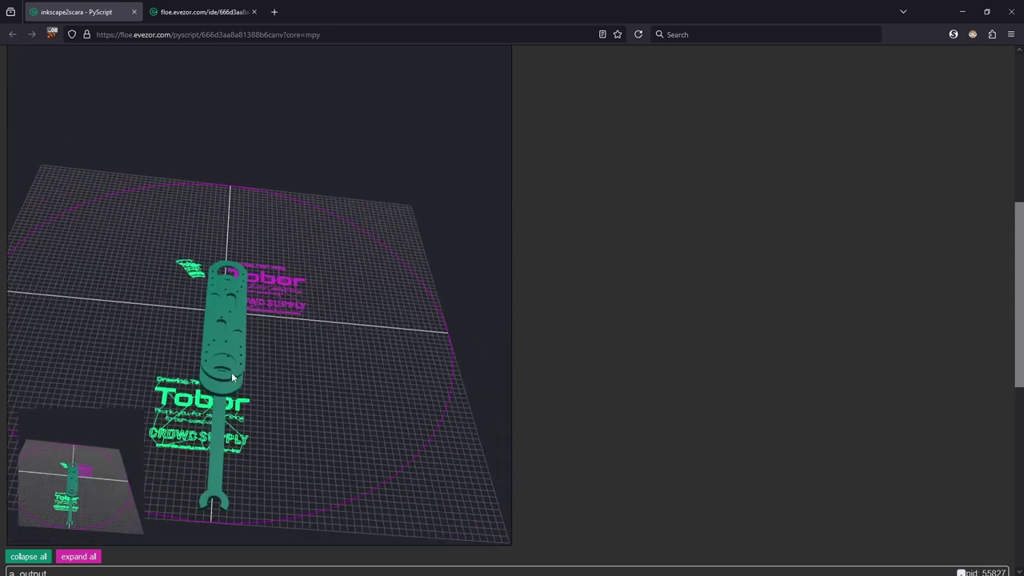
pyautogui.scroll(-4, 312, 482)
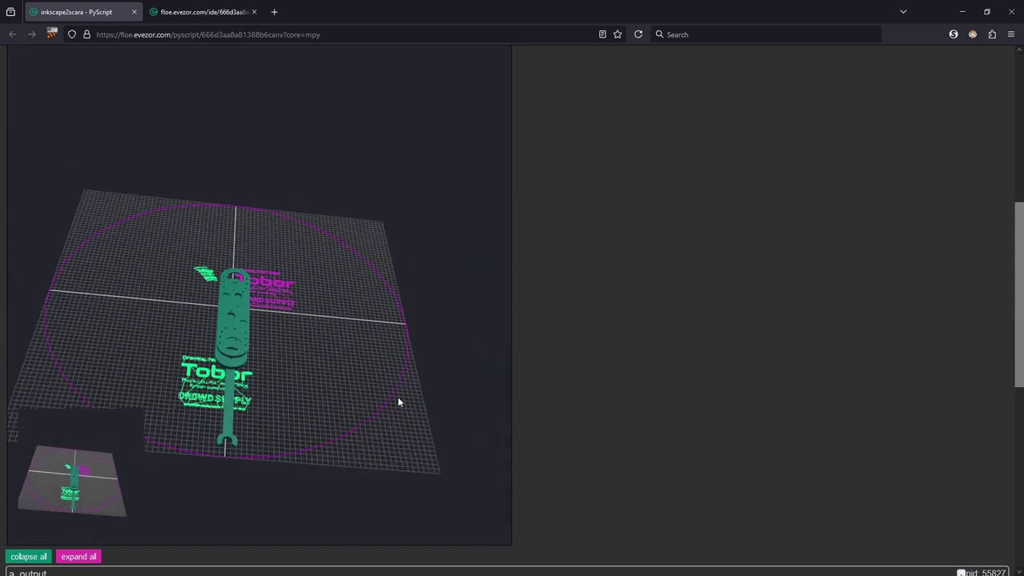
# - Change the translated toolpath's display colour to light blue, RGB 52, 169, 203, and check its placement in the 3D viewer
pyautogui.scroll(-8, 598, 405)
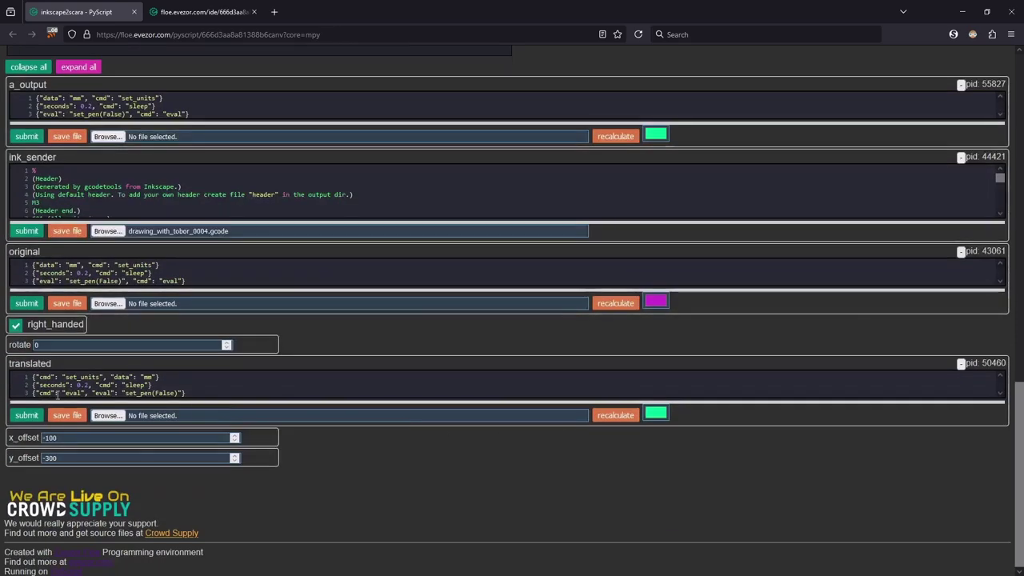
pyautogui.click(656, 413)
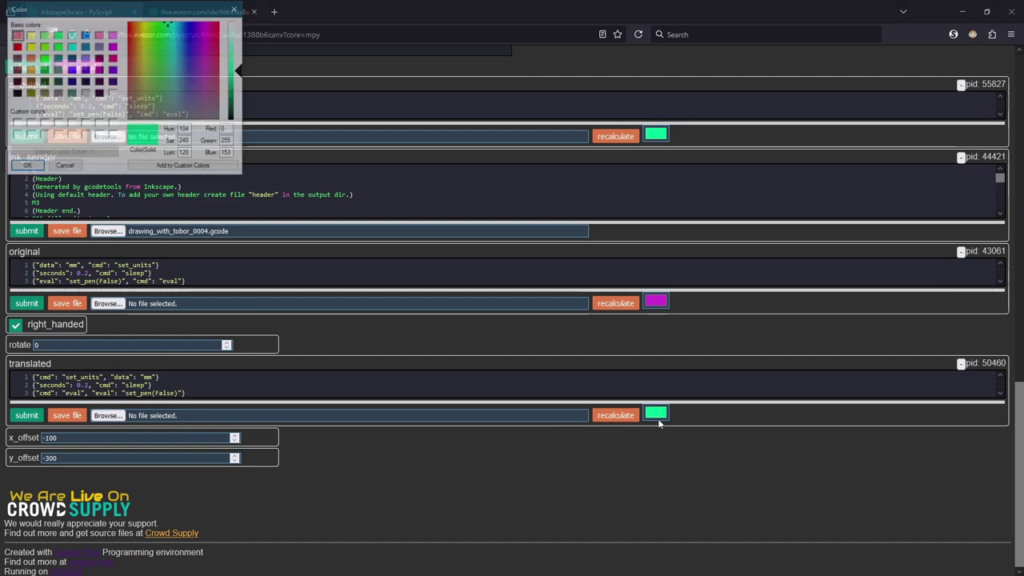
pyautogui.moveTo(179, 80)
pyautogui.mouseDown()
pyautogui.moveTo(169, 71)
pyautogui.moveTo(178, 61)
pyautogui.mouseUp()
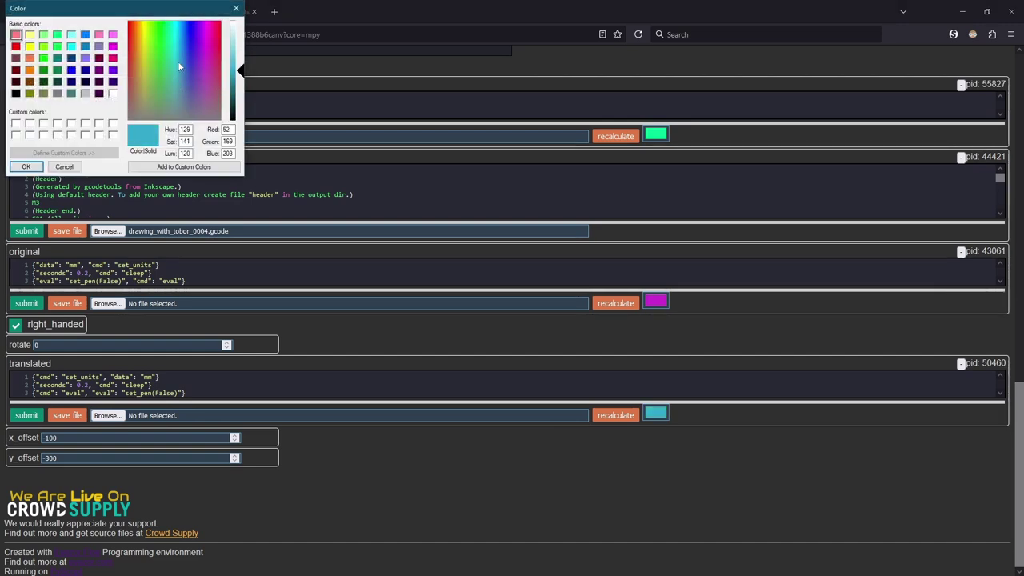
pyautogui.click(26, 167)
pyautogui.scroll(6, 323, 431)
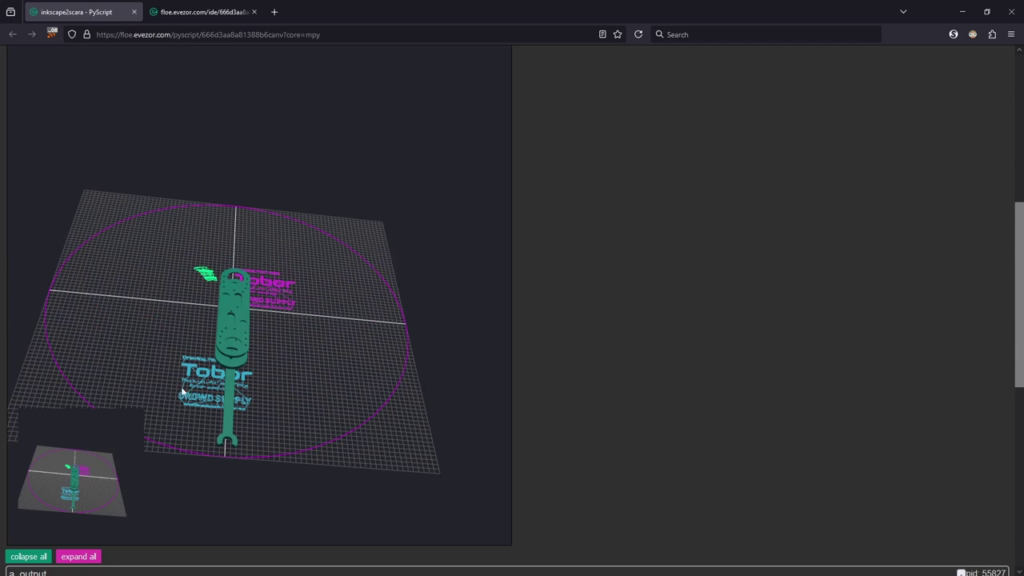
pyautogui.moveTo(202, 394); pyautogui.dragTo(208, 431)
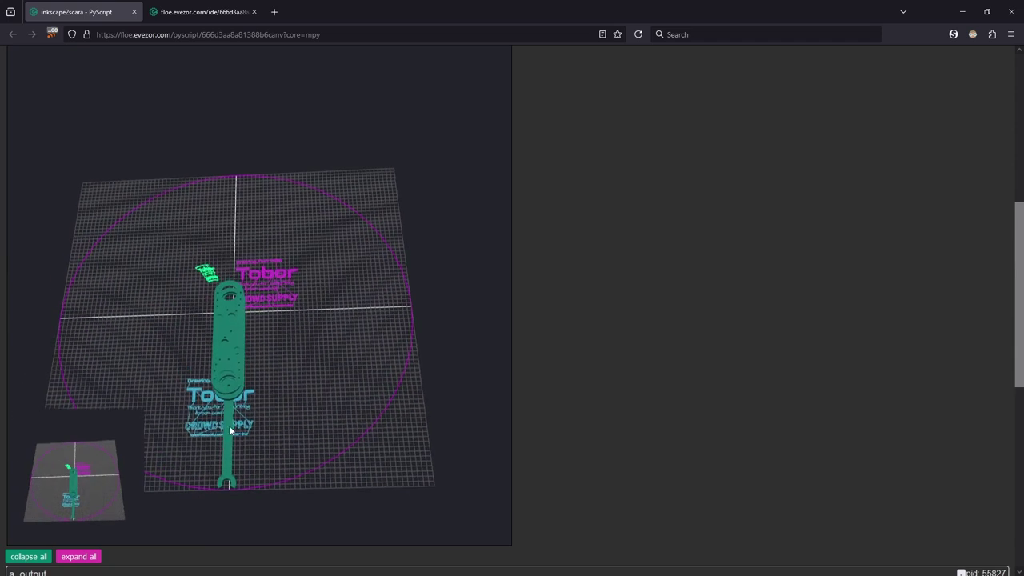
# - Enlarge the a_output editor slightly and change its toolpath's display colour to crimson, RGB 230, 26, 82
pyautogui.scroll(-2, 631, 388)
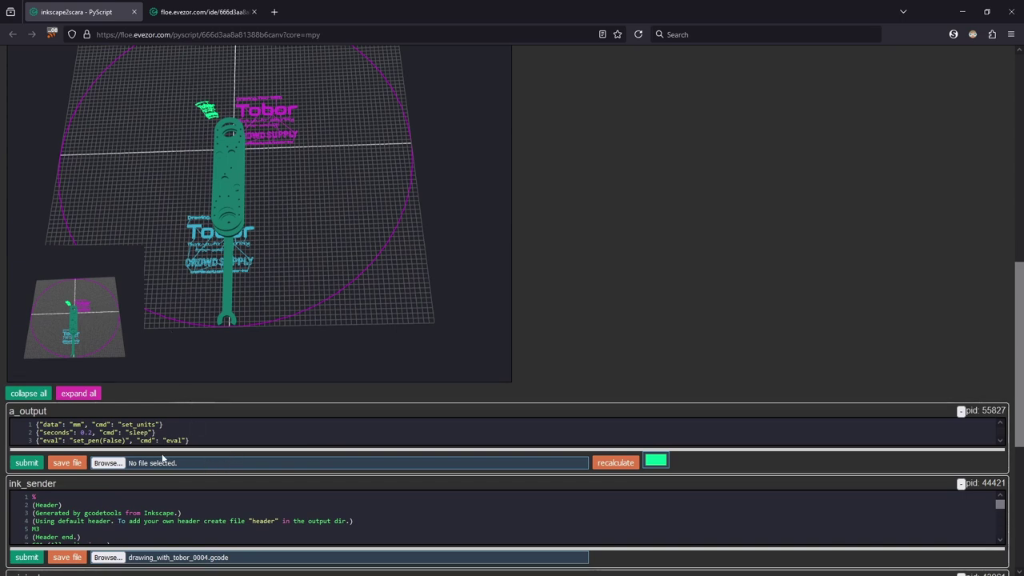
pyautogui.moveTo(222, 446); pyautogui.dragTo(237, 462)
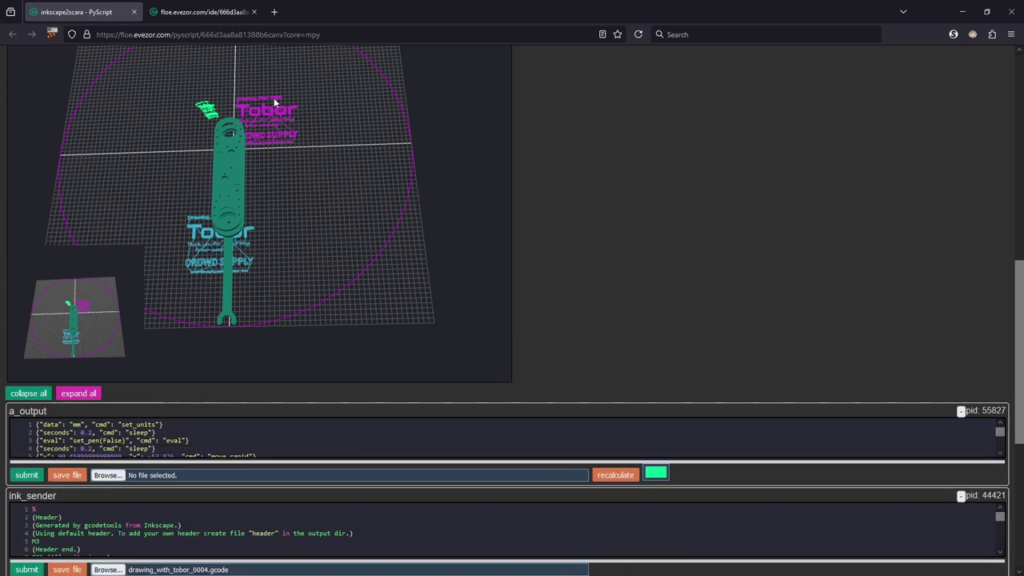
pyautogui.click(656, 474)
pyautogui.click(213, 58)
pyautogui.click(216, 40)
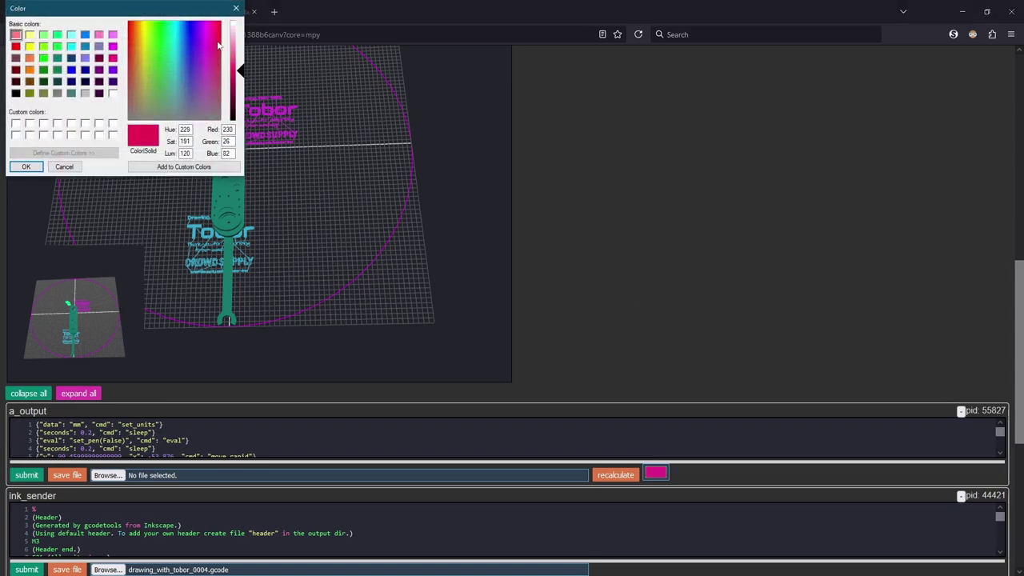
pyautogui.click(27, 166)
# - Examine the warped SCARA output toolpath up close in the 3D viewer, and return to a view with the robot arm
pyautogui.scroll(10, 131, 175)
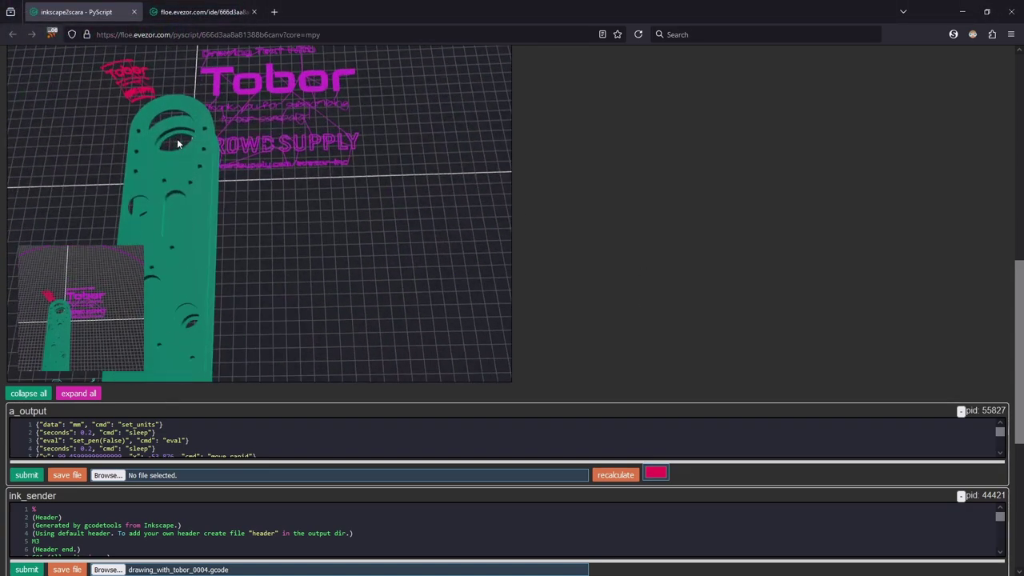
pyautogui.moveTo(176, 139)
pyautogui.mouseDown()
pyautogui.moveTo(365, 227)
pyautogui.moveTo(263, 155)
pyautogui.moveTo(351, 215)
pyautogui.moveTo(340, 244)
pyautogui.moveTo(351, 208)
pyautogui.moveTo(327, 254)
pyautogui.moveTo(348, 184)
pyautogui.moveTo(391, 219)
pyautogui.moveTo(341, 258)
pyautogui.moveTo(347, 251)
pyautogui.moveTo(267, 254)
pyautogui.mouseUp()
pyautogui.scroll(3, 349, 171)
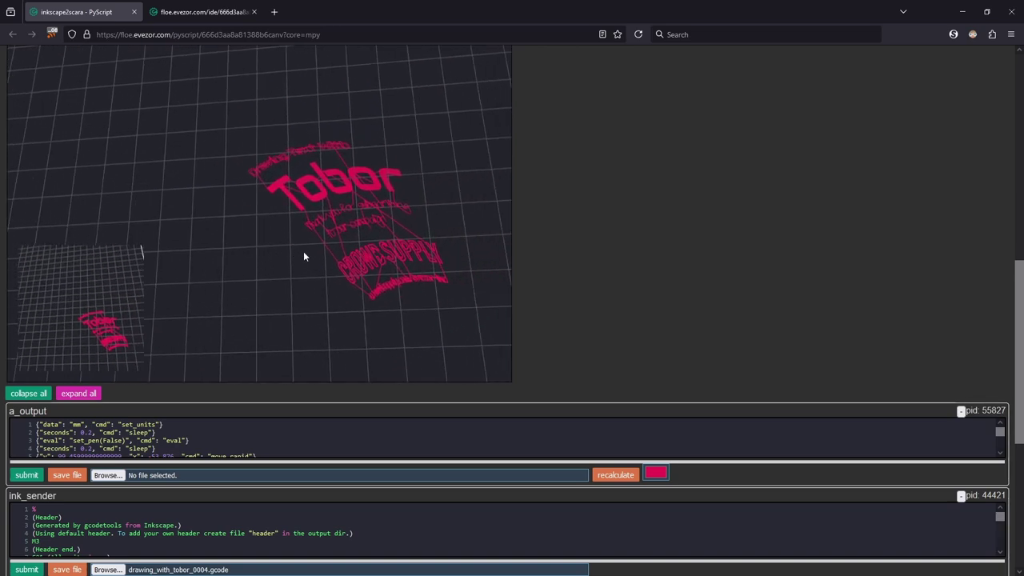
pyautogui.scroll(-5, 304, 252)
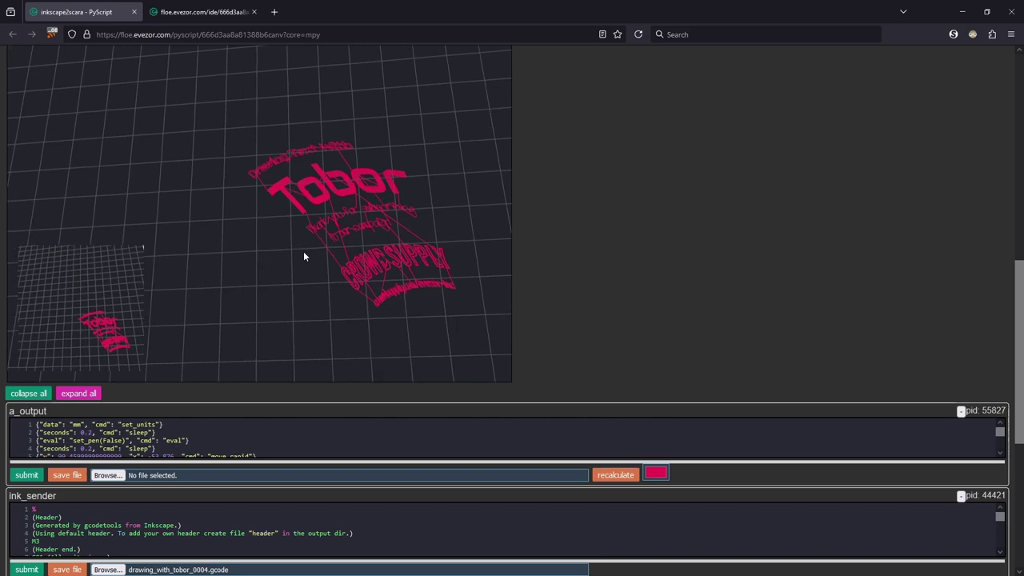
pyautogui.scroll(3, 304, 253)
pyautogui.moveTo(304, 253); pyautogui.dragTo(437, 286)
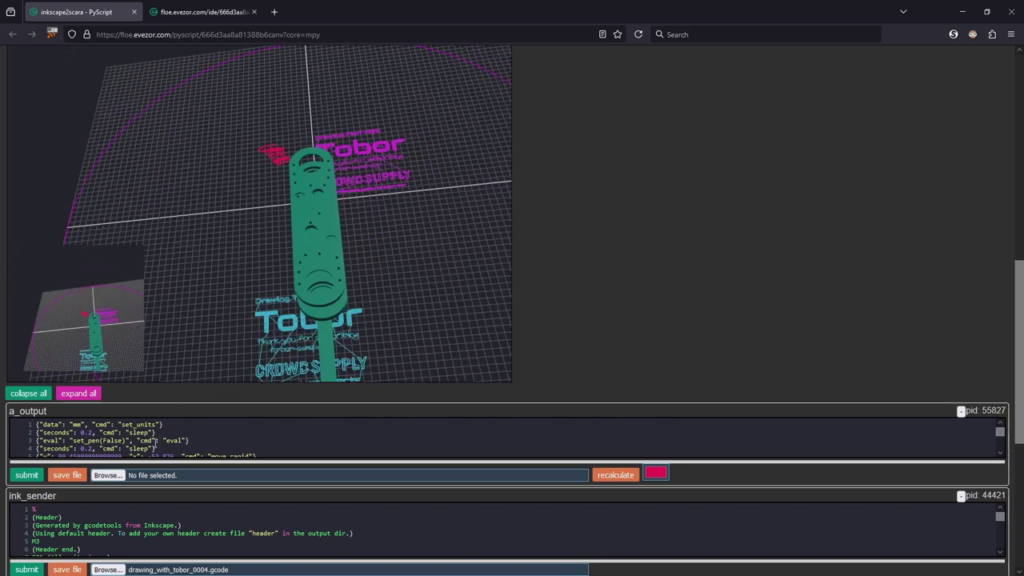
# - Save the a_output code as drawing_with_tobor.evzr and dismiss the download notice
pyautogui.click(67, 477)
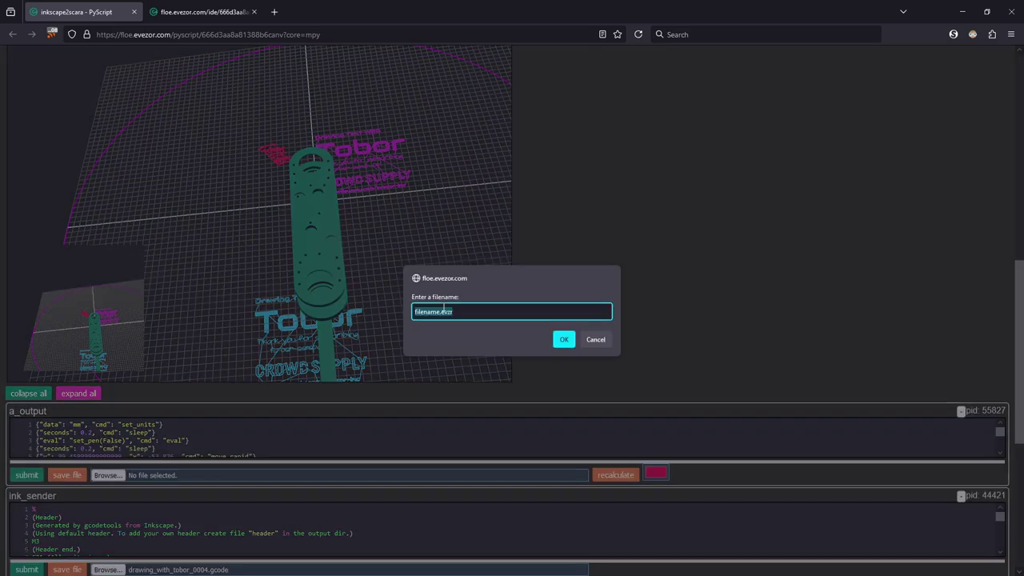
pyautogui.moveTo(415, 312); pyautogui.dragTo(435, 313)
pyautogui.write('drawing_with')
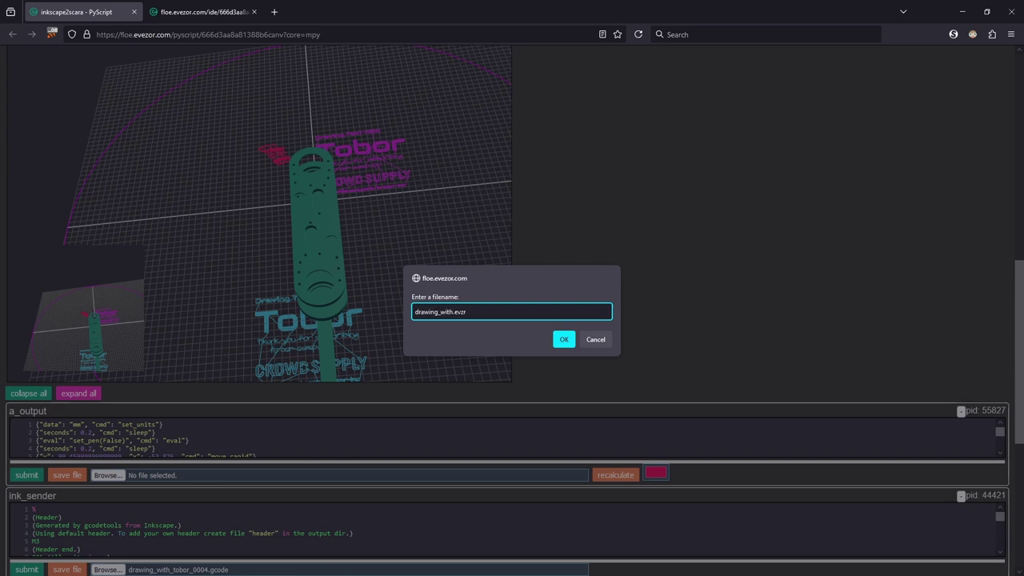
pyautogui.write('_tobor')
pyautogui.click(565, 340)
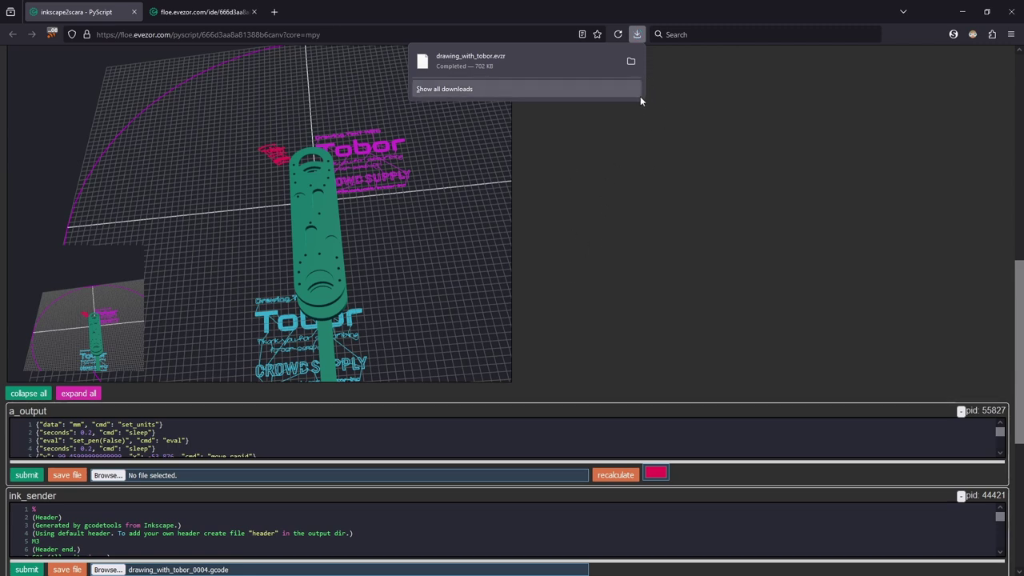
pyautogui.click(635, 173)
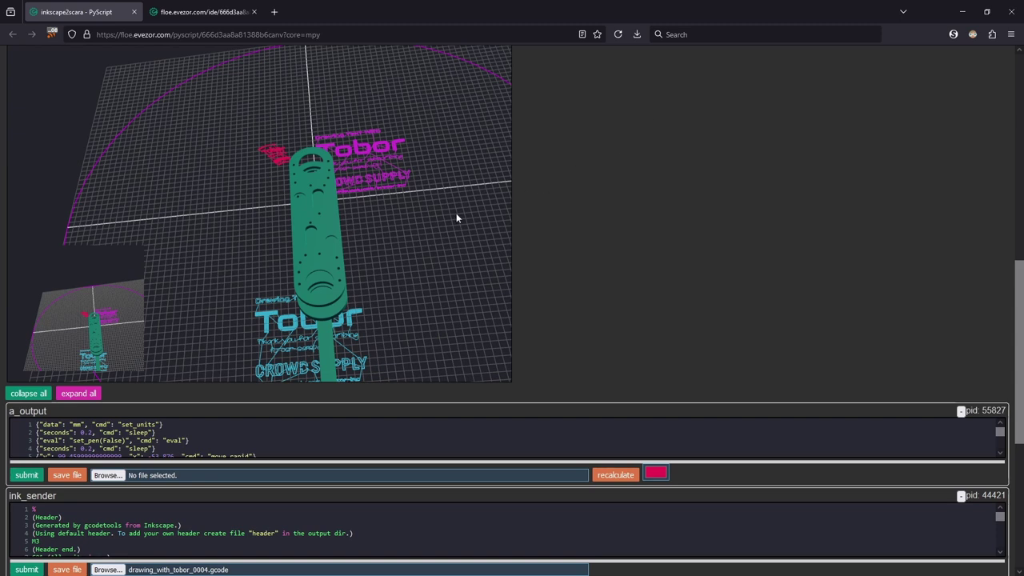